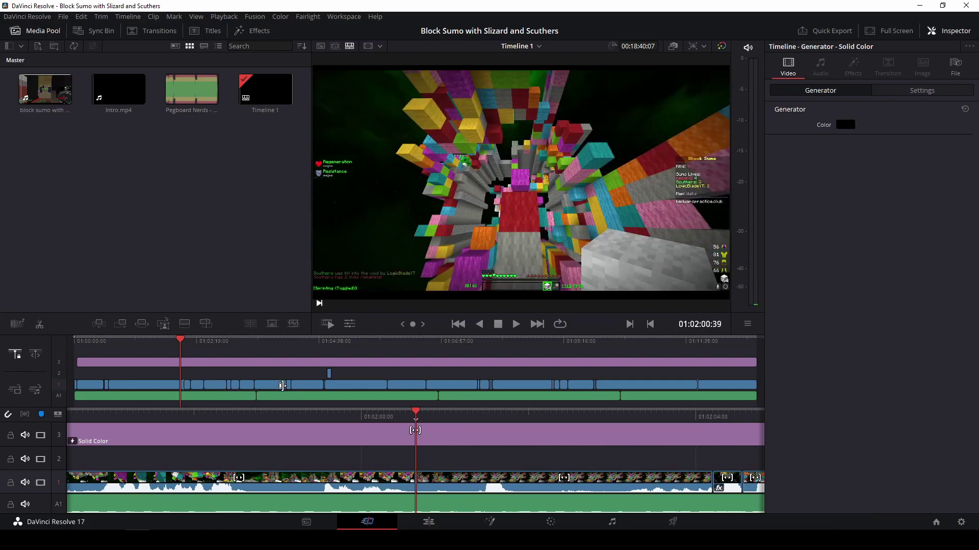
Move the timeline playhead to 01:02:24:23 and show the game frame full screen.
click(191, 339)
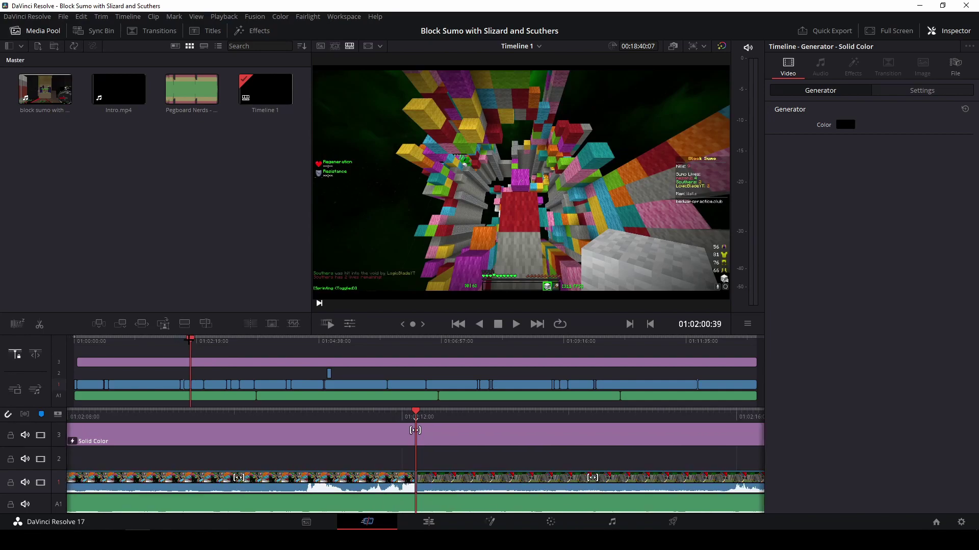
click(201, 339)
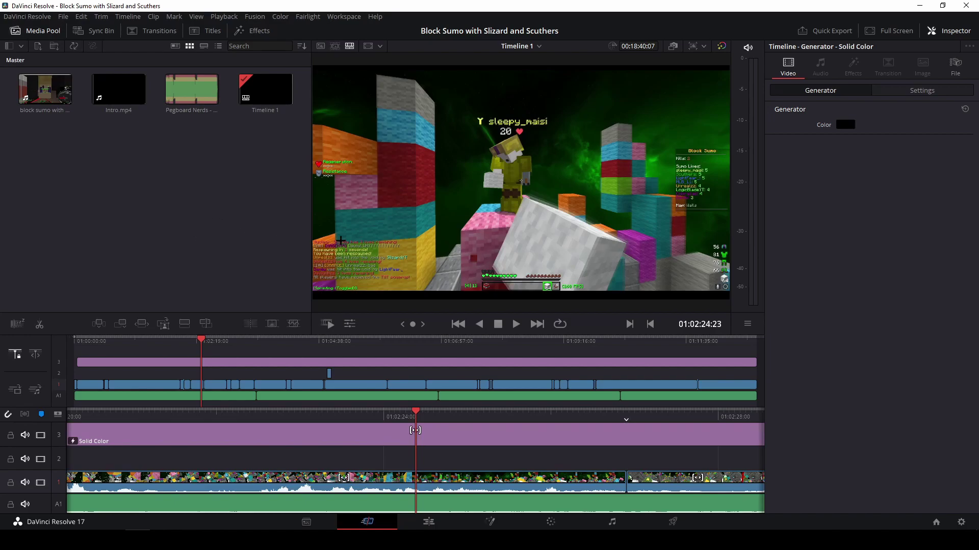
click(193, 228)
key(ctrl+f)
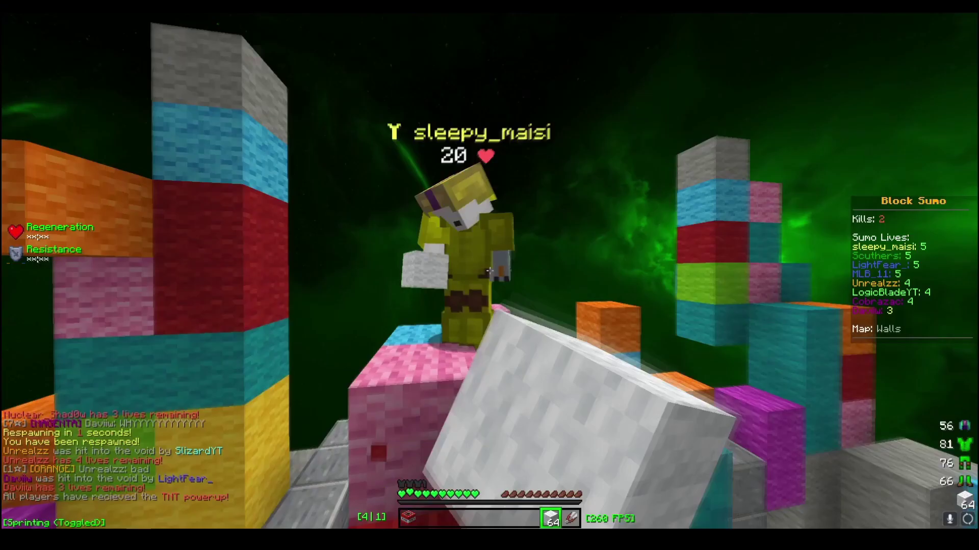
Capture a window snip of the full-screen game frame and leave the full-screen view.
key(super+shift+s)
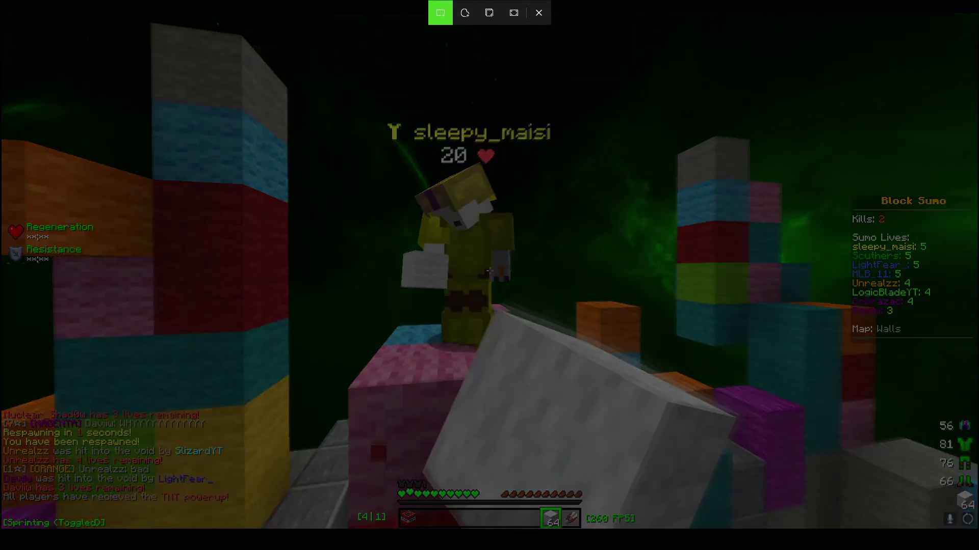
click(489, 13)
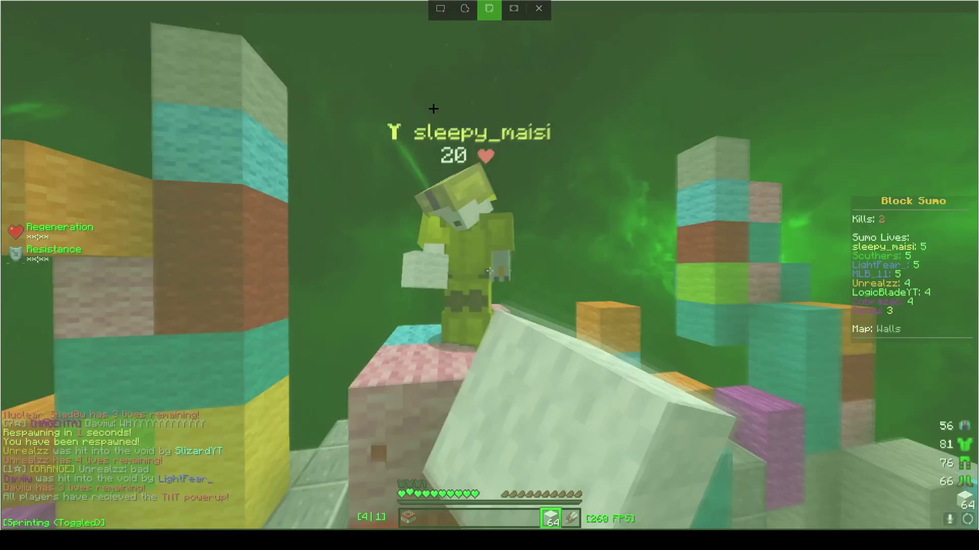
click(430, 109)
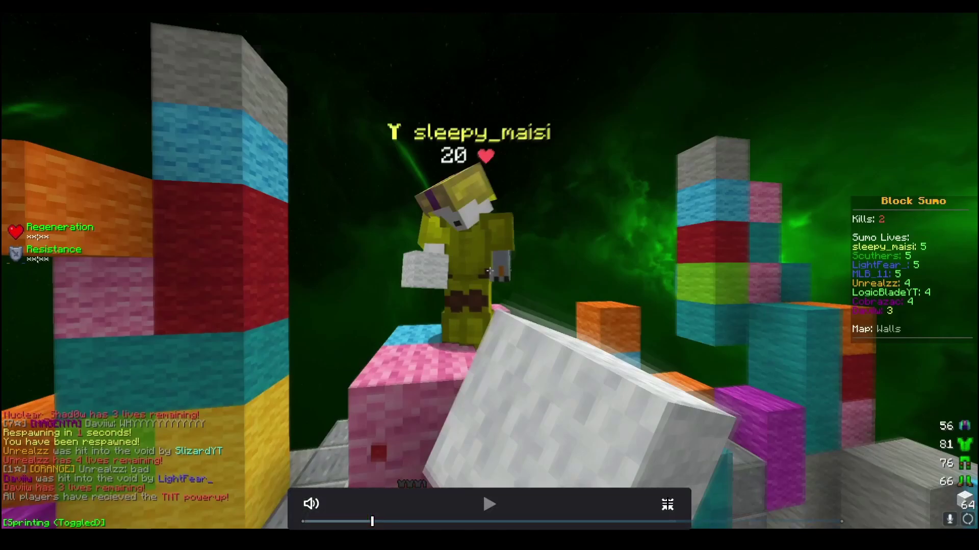
click(667, 504)
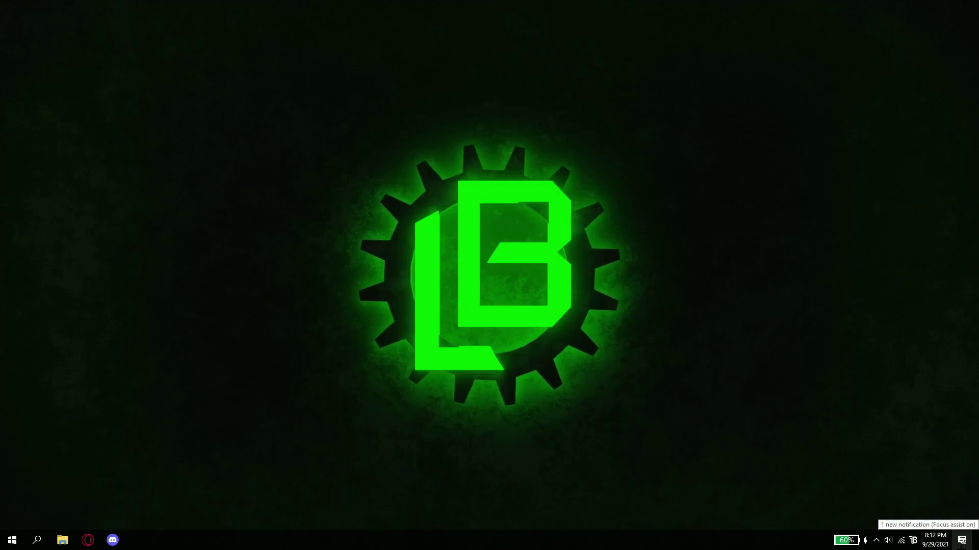
Open the new snip in Snip & Sketch and save it as block sumo with slizard and scuthers.png in the YouTube folder.
click(962, 540)
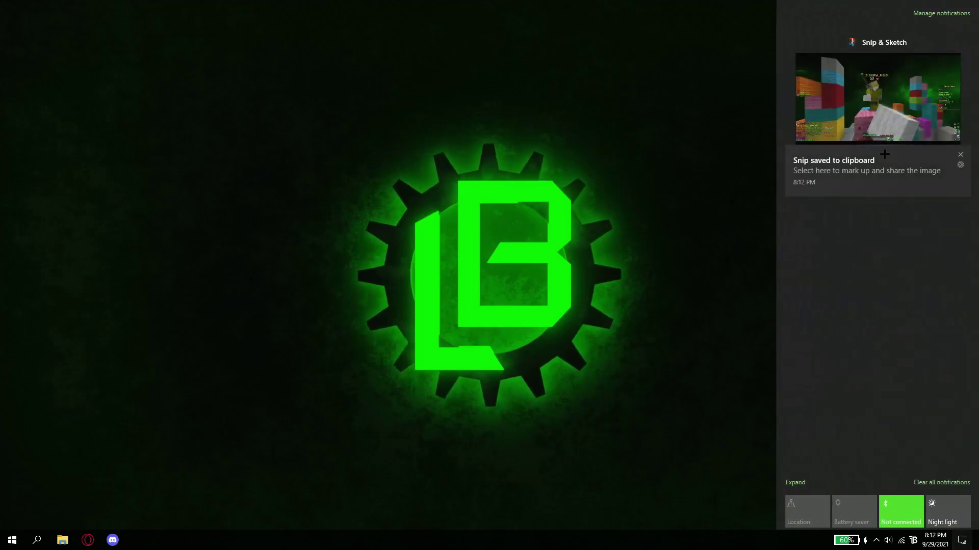
click(867, 123)
click(699, 43)
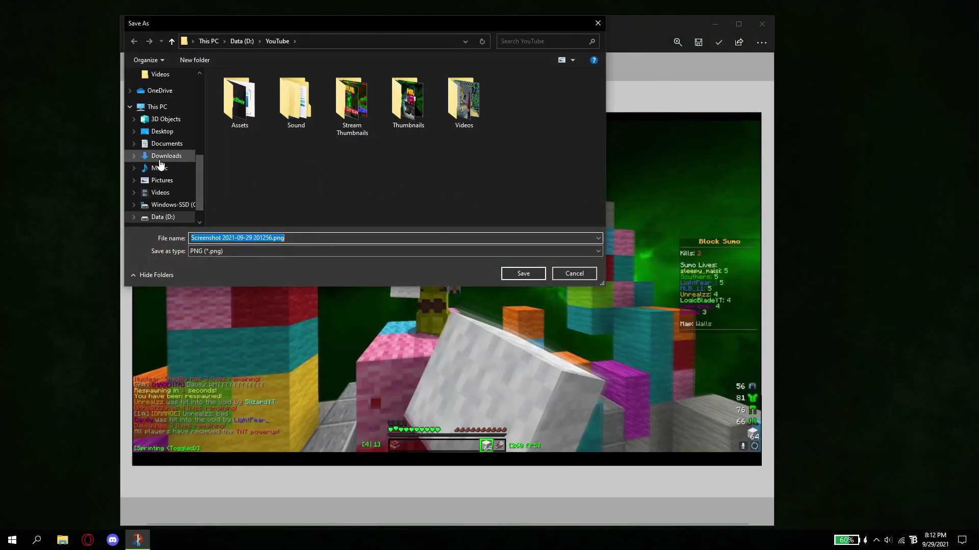
key(Escape)
click(764, 23)
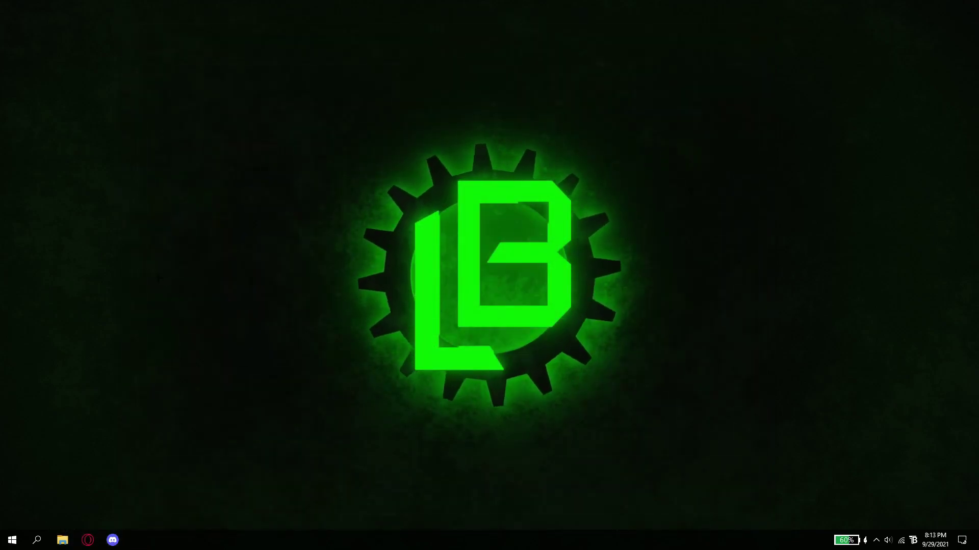
Open block sumo with slizard and scuthers.png from the YouTube folder in paint.net and fit it in view at 67% zoom.
key(super+e)
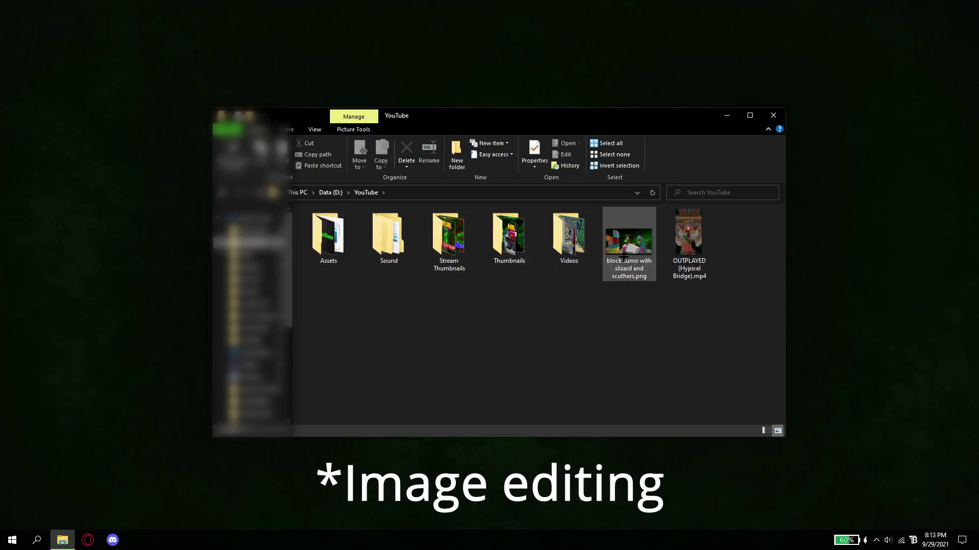
double_click(615, 263)
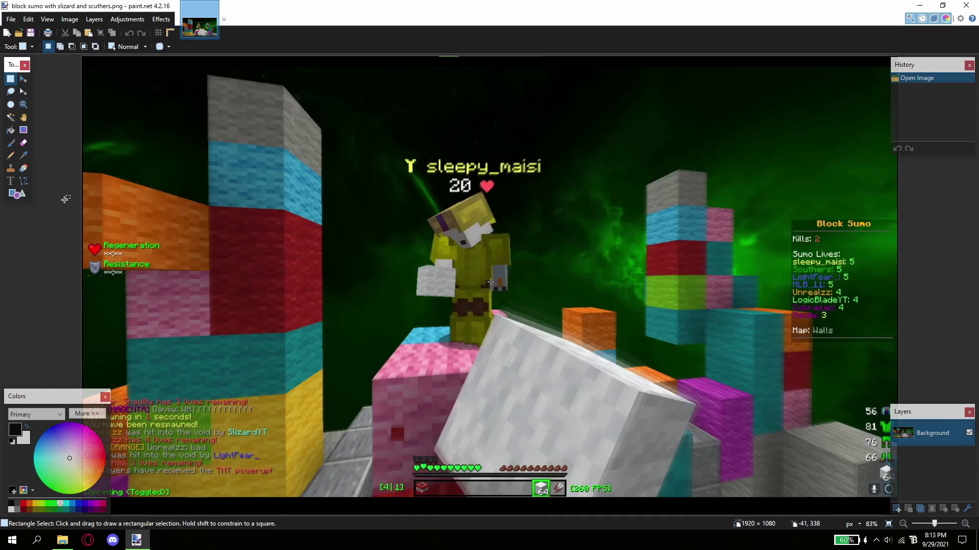
click(903, 524)
click(965, 524)
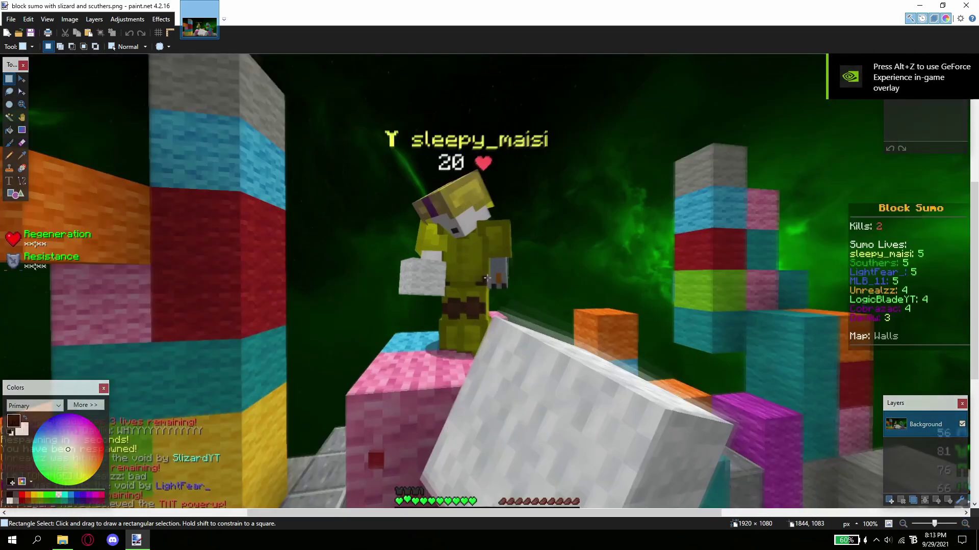
click(902, 523)
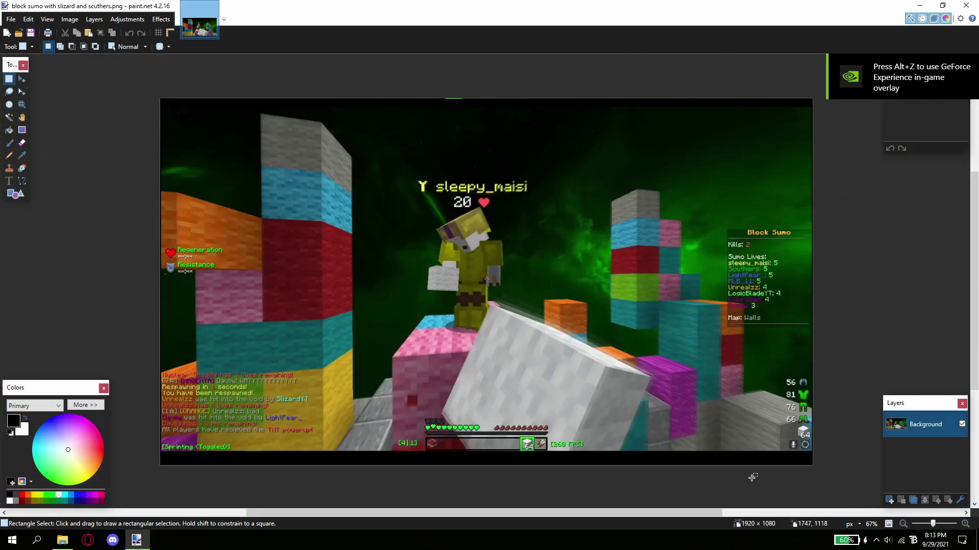
Open Laser Eyes.png and Sunburst.png from the Assets folder and return to the block sumo image.
click(18, 32)
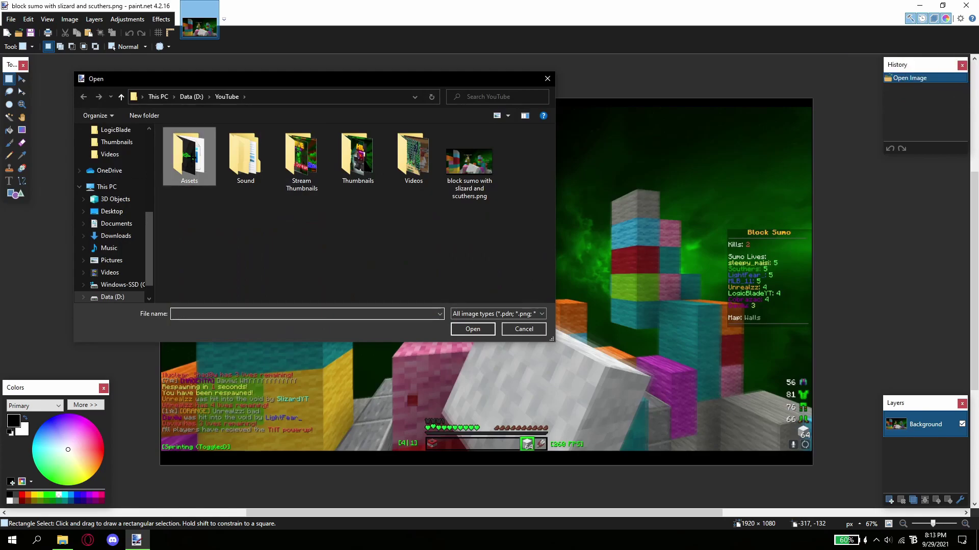
double_click(204, 138)
scroll(298, 204, down, 3)
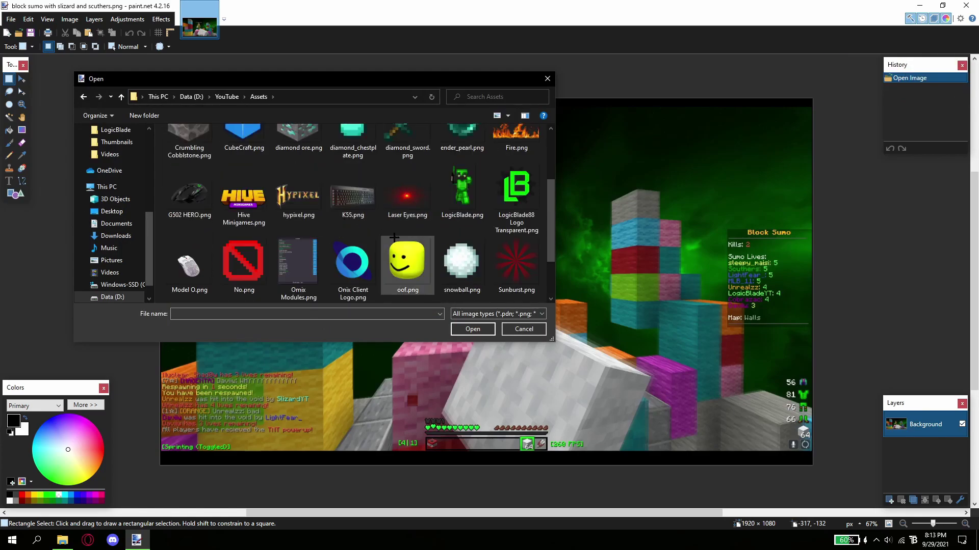
click(402, 196)
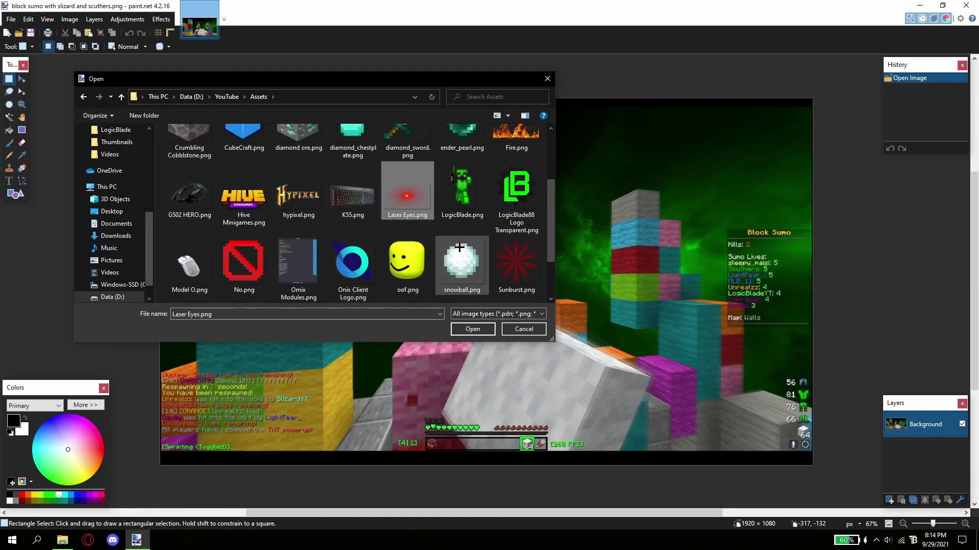
scroll(438, 255, down, 2)
ctrl+click(516, 207)
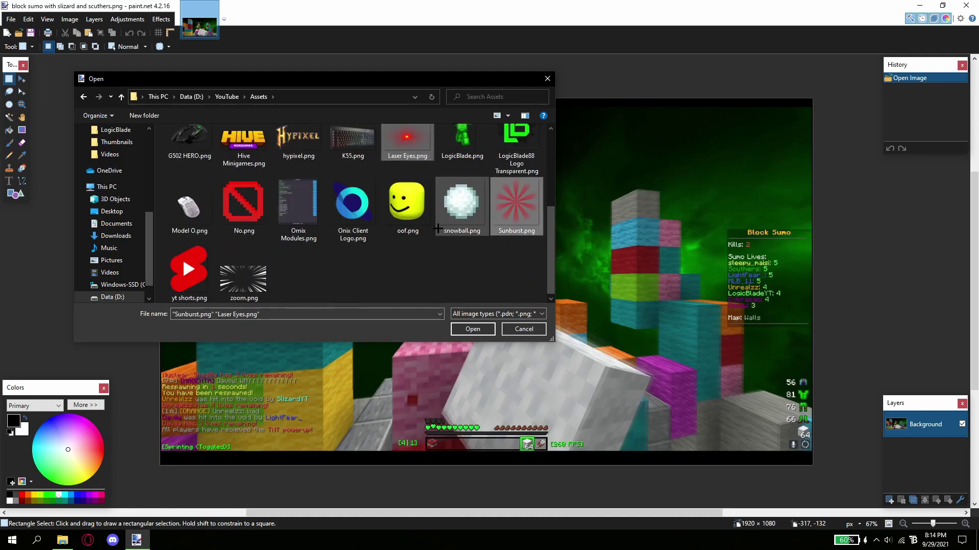
scroll(263, 259, up, 4)
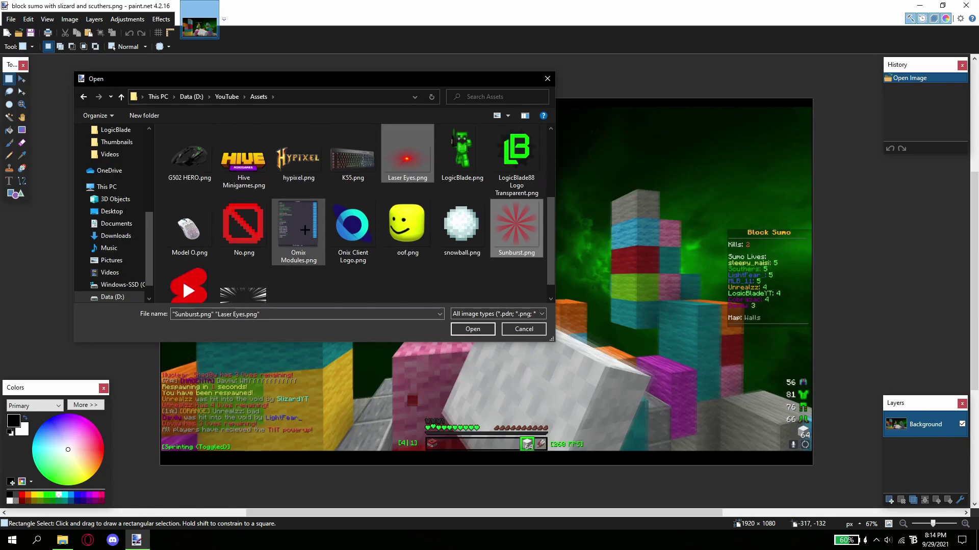
scroll(461, 283, down, 1)
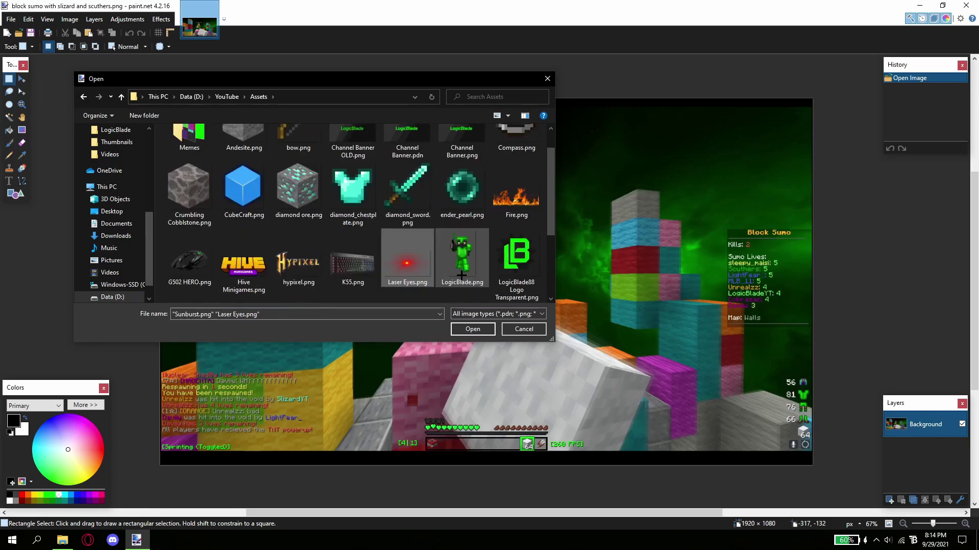
click(473, 329)
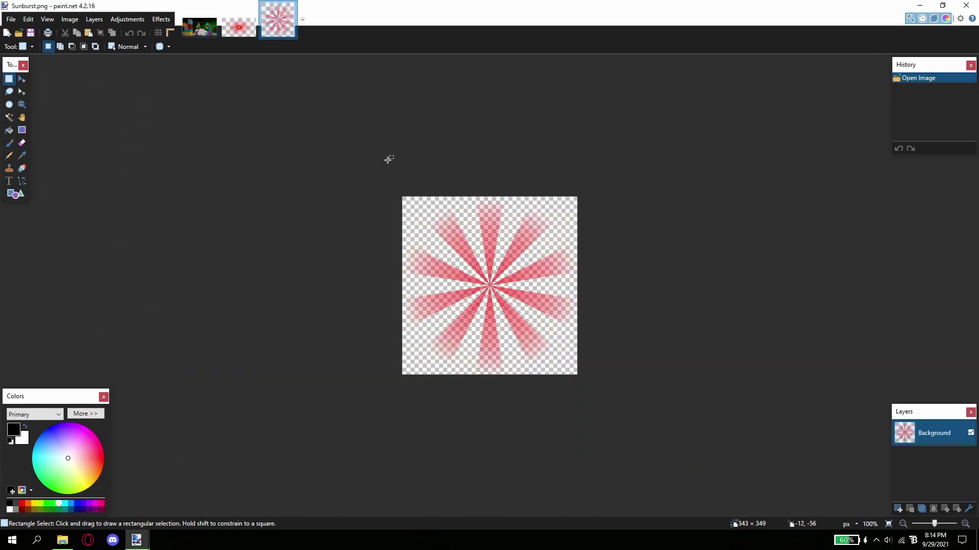
click(198, 33)
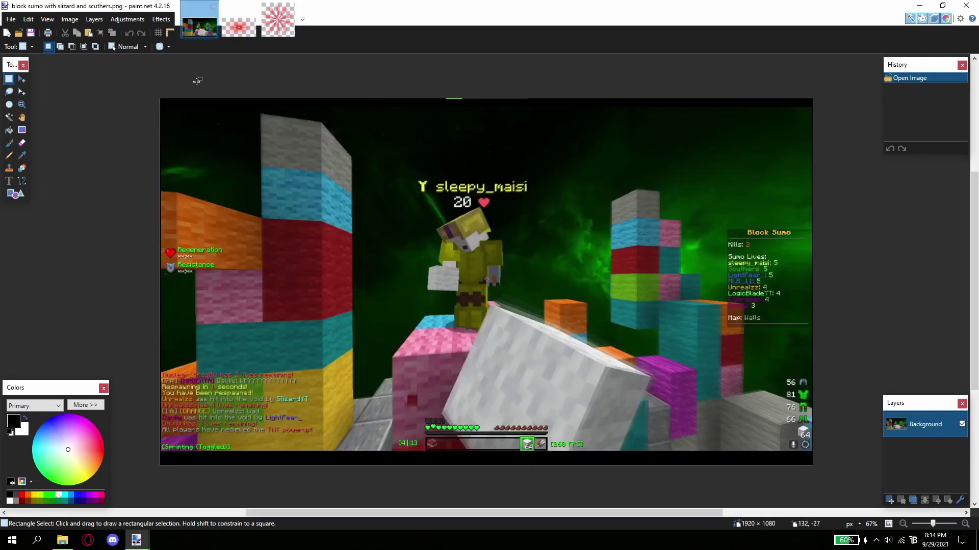
click(73, 19)
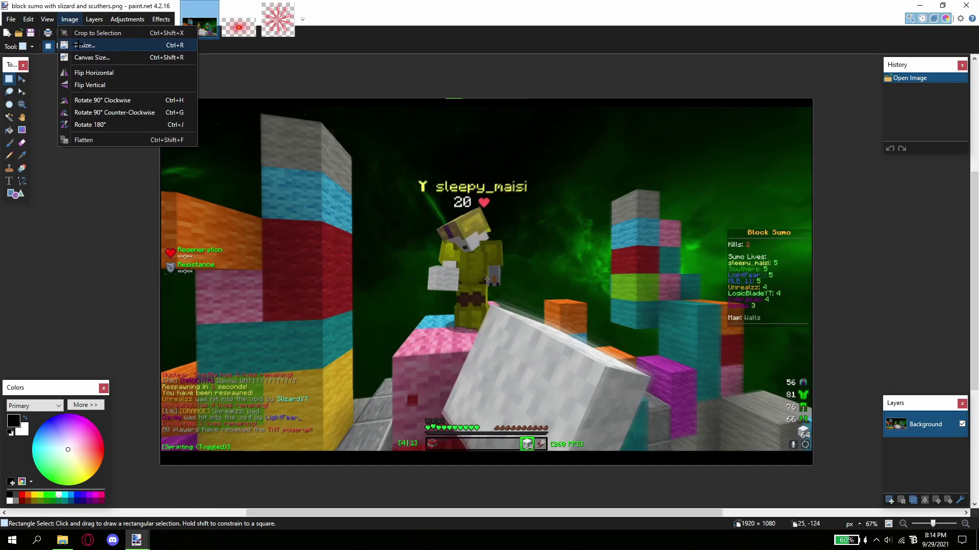
click(78, 45)
click(537, 356)
Reduce the block sumo image's canvas size to 90 percent with the anchor in the middle.
click(70, 19)
click(86, 56)
click(528, 334)
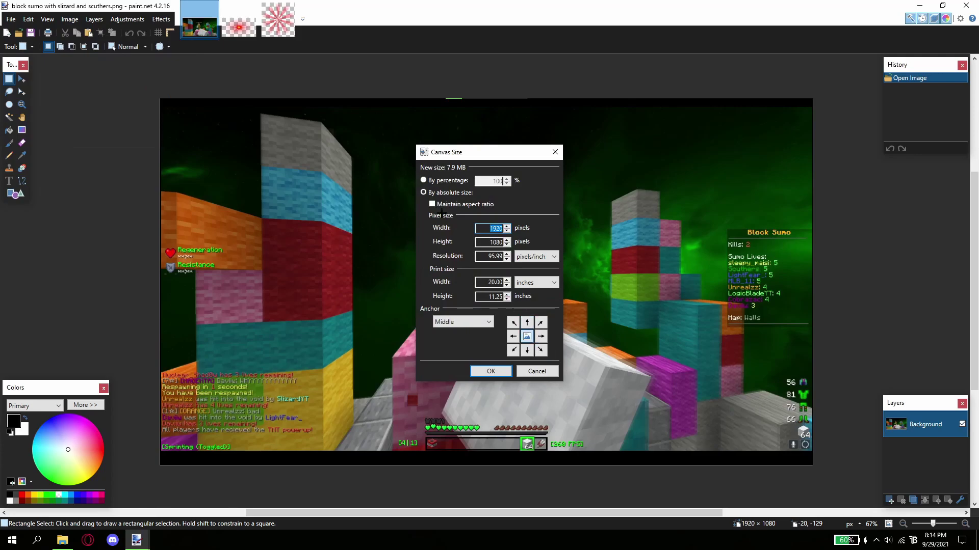
click(441, 180)
text(90)
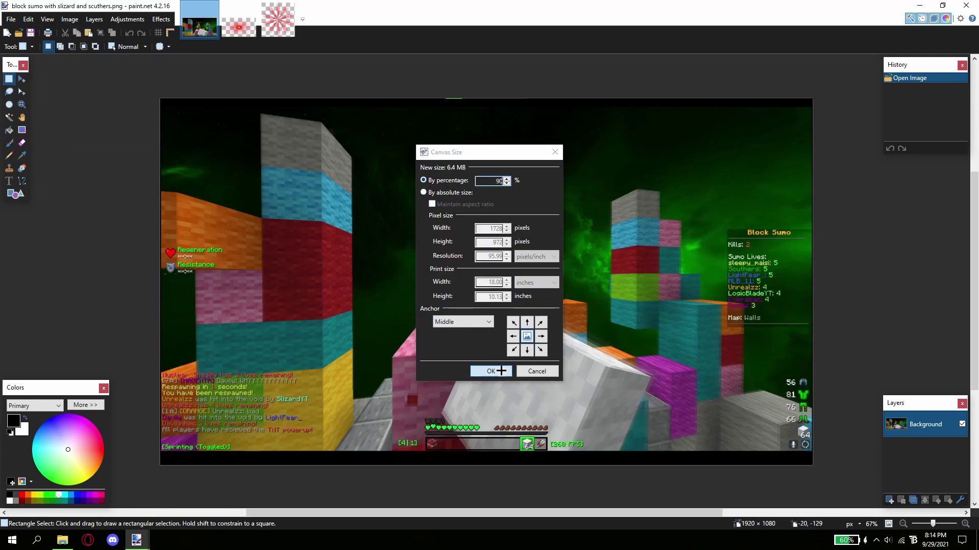
click(501, 371)
Reduce the canvas size by percentage to 90 again, anchored at the top left.
click(69, 20)
click(88, 56)
click(512, 322)
click(433, 180)
text(90)
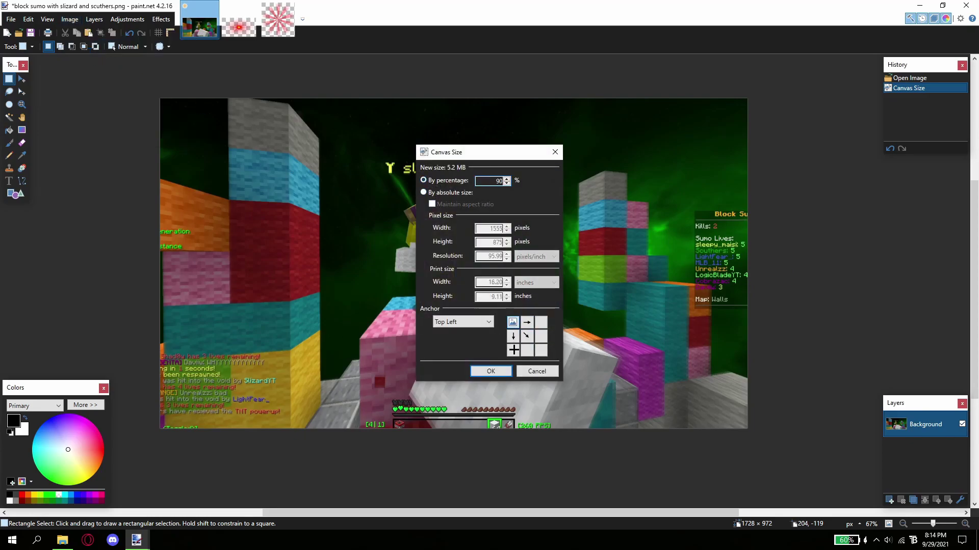
click(490, 371)
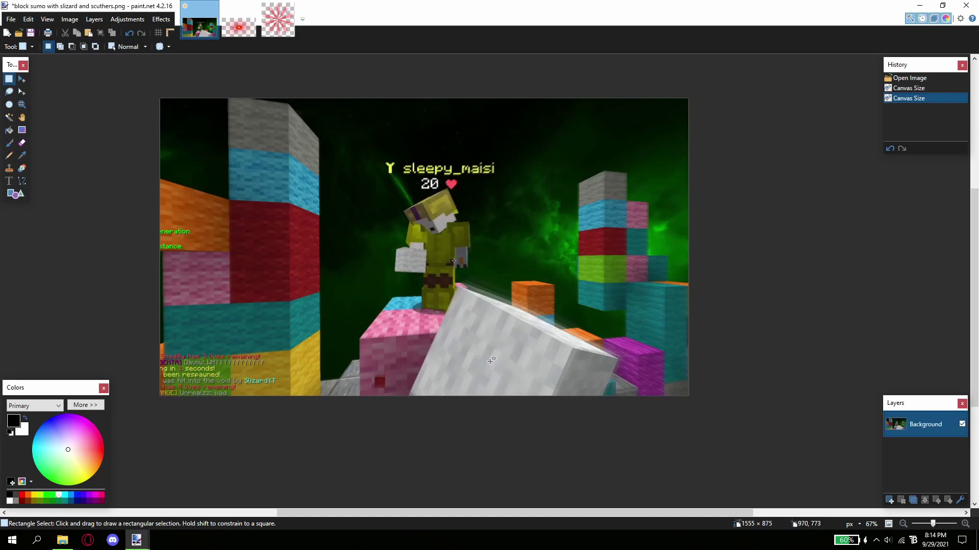
Duplicate the Background layer twice and hide the two lower layers.
scroll(490, 360, up, 1)
scroll(453, 322, up, 1)
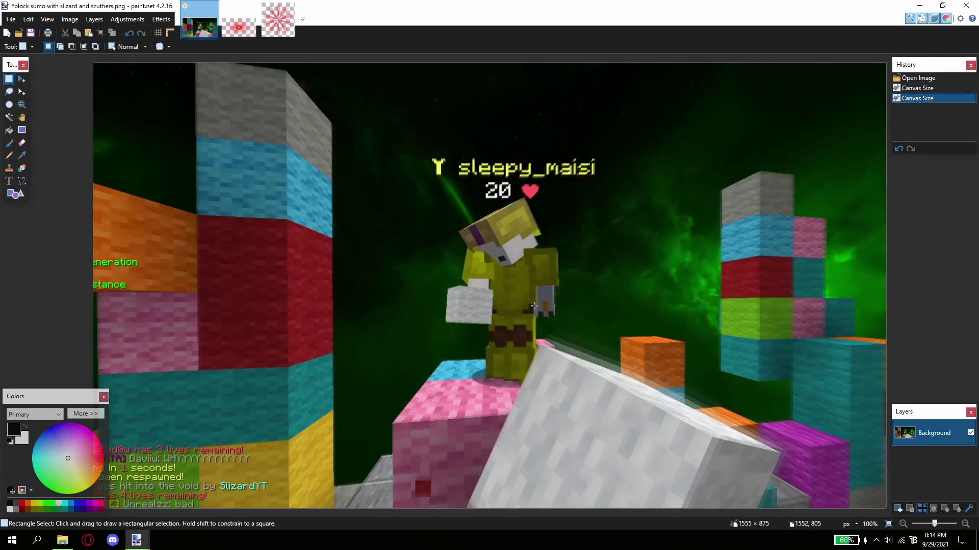
click(921, 508)
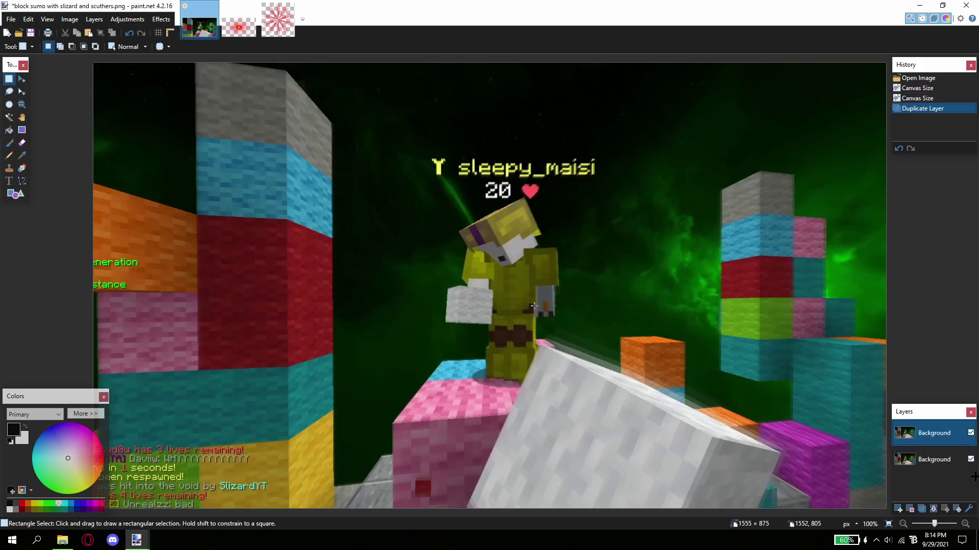
click(975, 459)
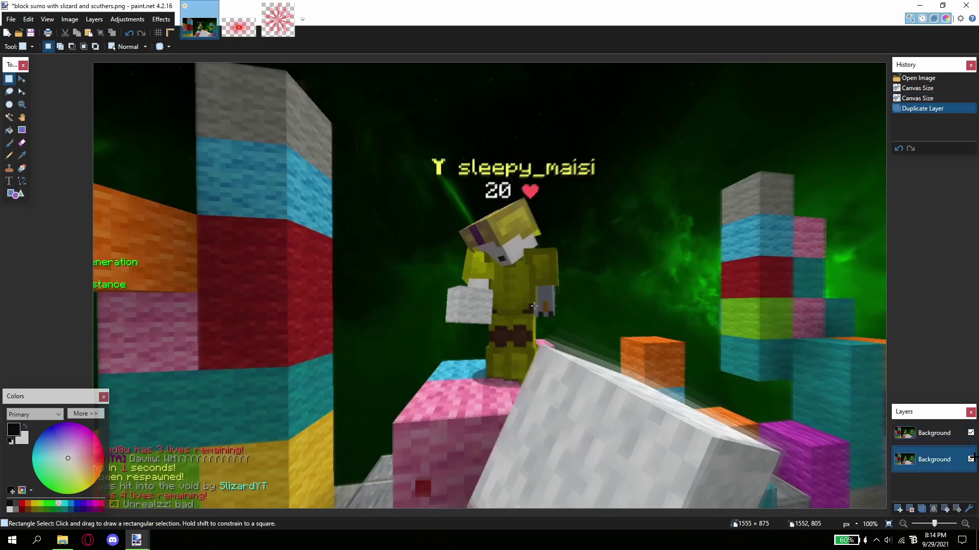
click(970, 459)
click(913, 436)
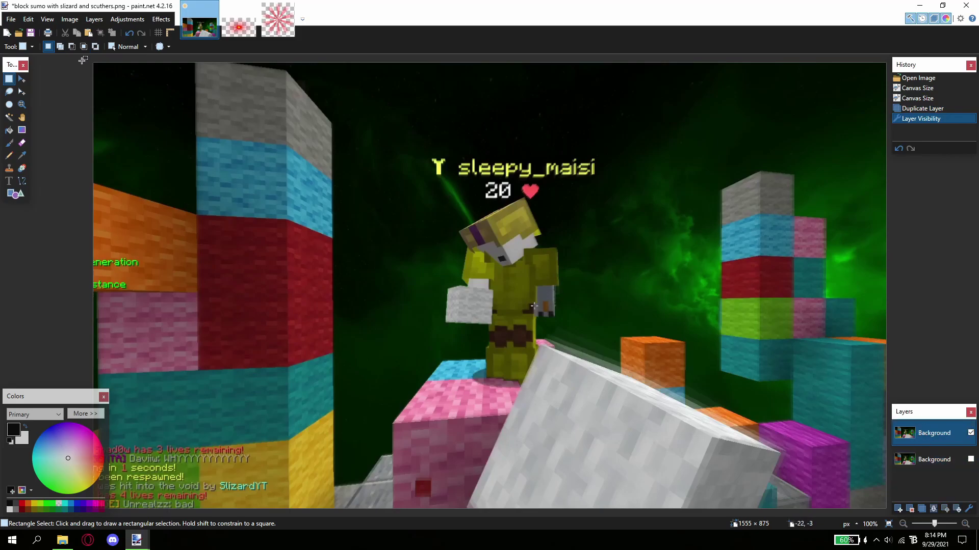
drag(82, 57, 52, 71)
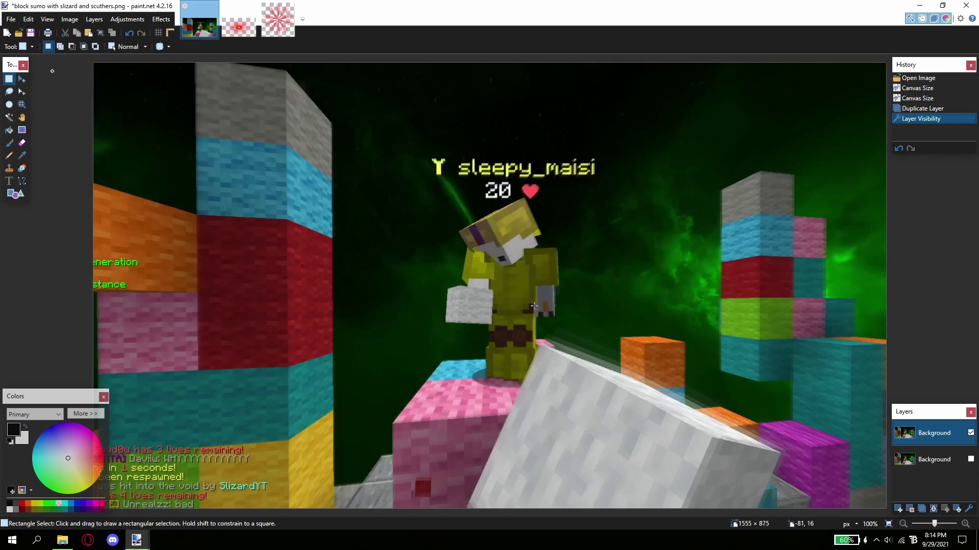
click(921, 508)
click(971, 460)
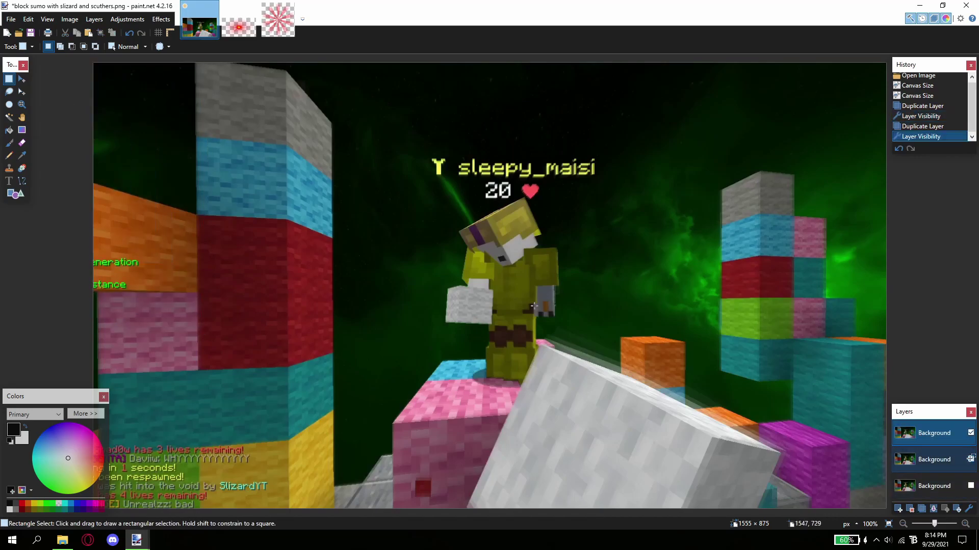
Erase a full-height rectangle from the topmost Background layer, covering everything to the left of the yellow character.
click(929, 427)
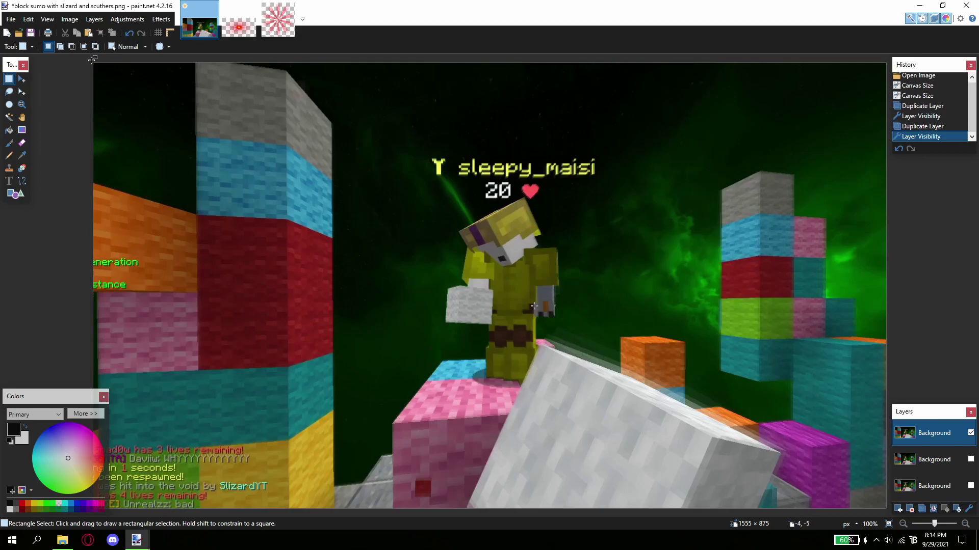
mouse_move(91, 60)
mouse_down()
mouse_move(295, 392)
mouse_move(391, 497)
mouse_move(439, 510)
mouse_up()
key(Delete)
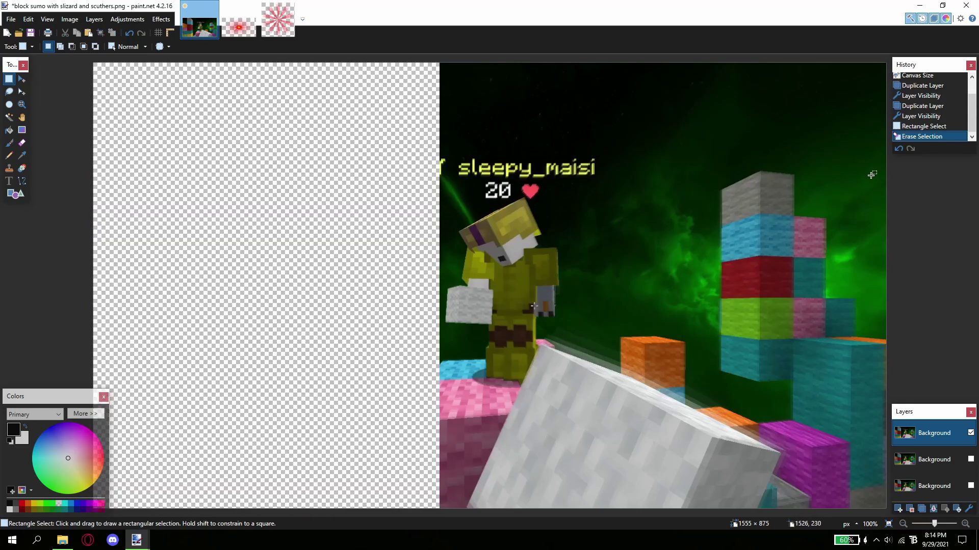
Erase rectangular areas beside, below and above the yellow character so only a tight block of image around it remains.
mouse_move(887, 60)
mouse_down()
mouse_move(540, 511)
mouse_move(563, 510)
mouse_up()
key(Delete)
mouse_move(434, 512)
mouse_down()
mouse_move(645, 362)
mouse_move(647, 384)
mouse_up()
key(Delete)
mouse_move(584, 57)
mouse_down()
mouse_move(428, 94)
mouse_move(376, 199)
mouse_up()
key(Delete)
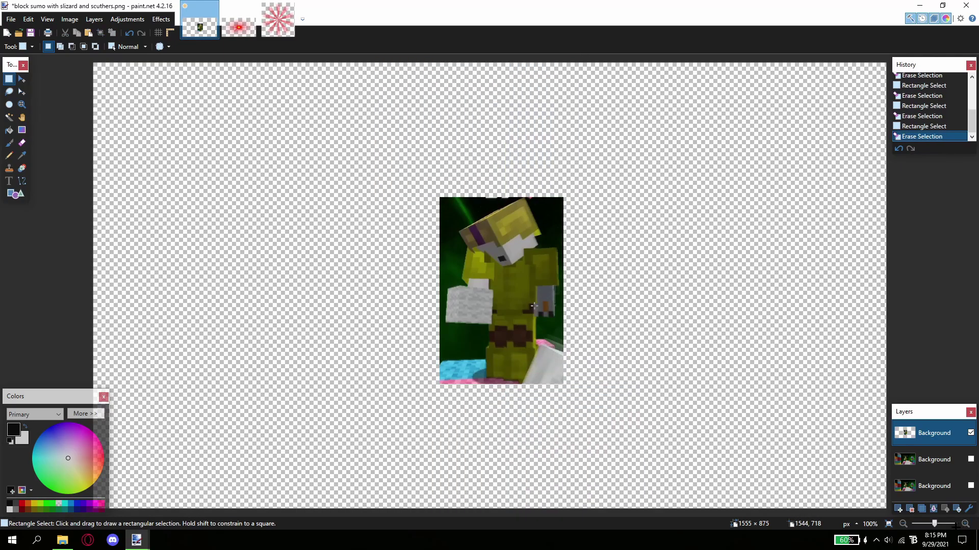
Select the dark background beside the character's raised arm with the Magic Wand at 24% tolerance and erase it.
click(965, 524)
click(965, 524)
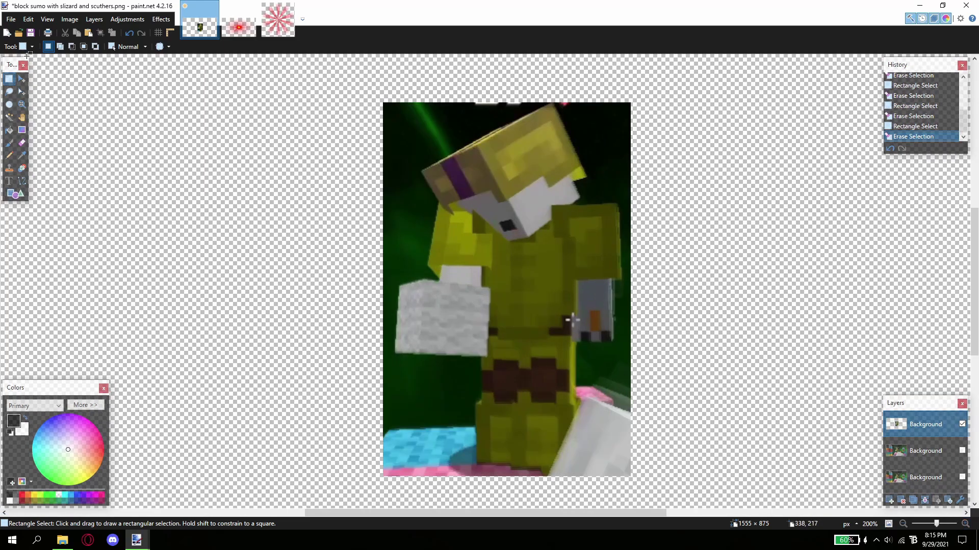
click(9, 117)
click(401, 147)
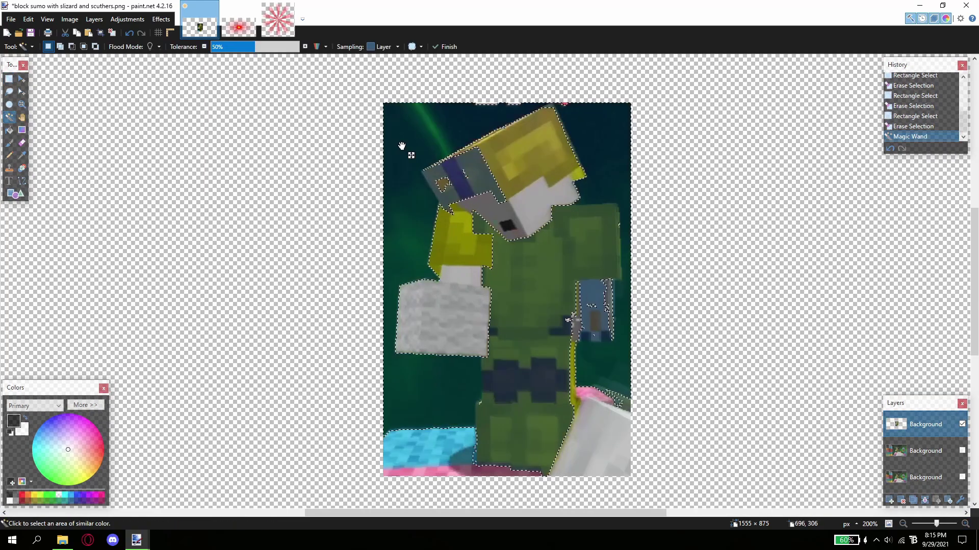
drag(254, 46, 233, 46)
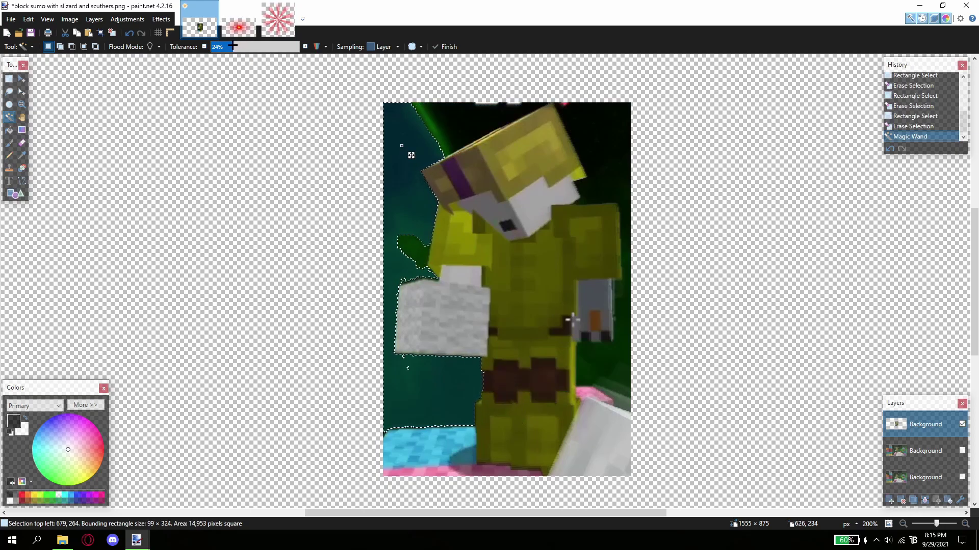
key(Delete)
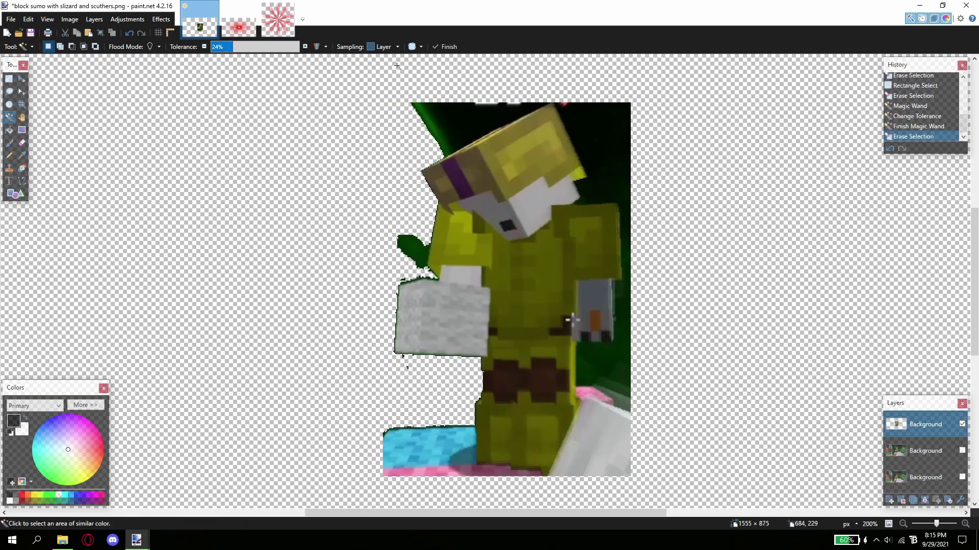
Erase the remaining green background, the white block and the blue wool around the character using Magic Wand selections.
click(463, 132)
drag(238, 47, 253, 47)
key(Delete)
click(596, 138)
key(Delete)
click(609, 405)
key(Delete)
click(421, 447)
key(Delete)
Erase the leftover wool and block fragments beside the character's legs with rectangular selections.
key(s)
drag(392, 425, 479, 445)
key(Delete)
drag(364, 406, 477, 485)
key(Delete)
drag(575, 377, 623, 413)
key(Delete)
Erase the stray pixels above the head and the green scraps above the held white block with rectangular selections.
drag(603, 116, 414, 101)
key(Delete)
drag(414, 225, 359, 254)
key(Delete)
drag(428, 243, 404, 271)
key(Delete)
Erase the remaining dark background fringe around the character with Magic Wand selections at an adjusted tolerance.
click(965, 523)
click(965, 523)
click(964, 523)
key(s)
key(s)
key(s)
click(306, 214)
click(246, 46)
key(Delete)
click(267, 255)
key(Delete)
scroll(839, 485, up, 3)
key(s)
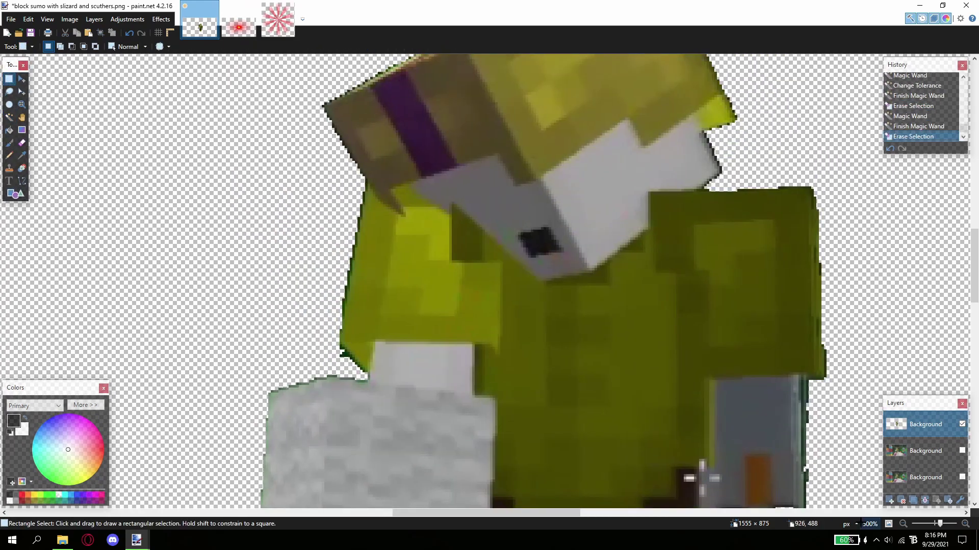
Show the bottom Background layer and move it up directly beneath the character cut-out layer.
scroll(839, 484, down, 4)
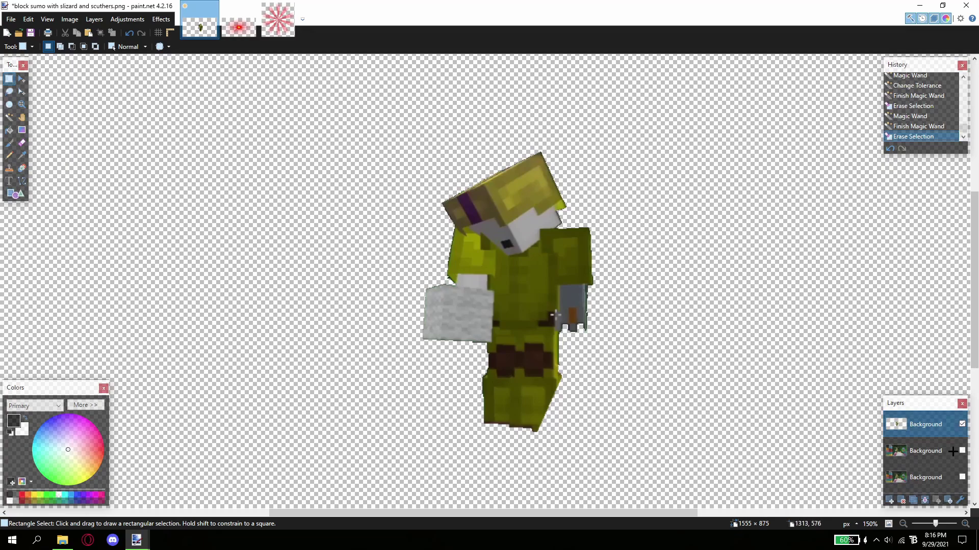
scroll(762, 356, down, 1)
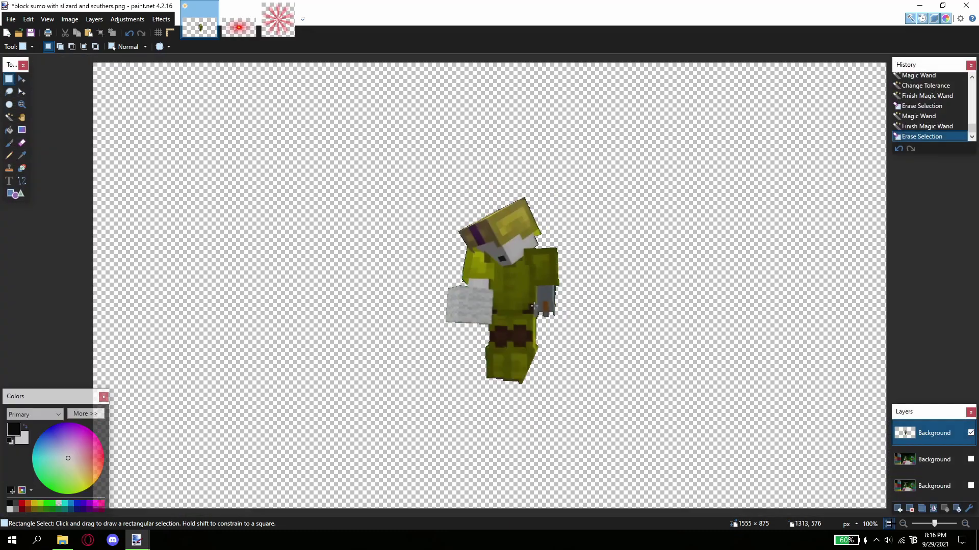
click(971, 486)
click(934, 487)
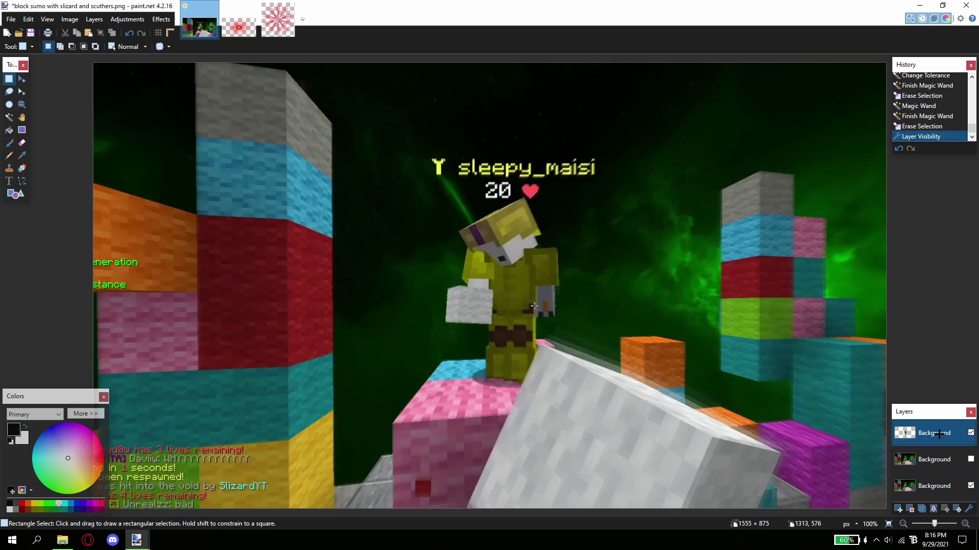
drag(940, 488, 935, 445)
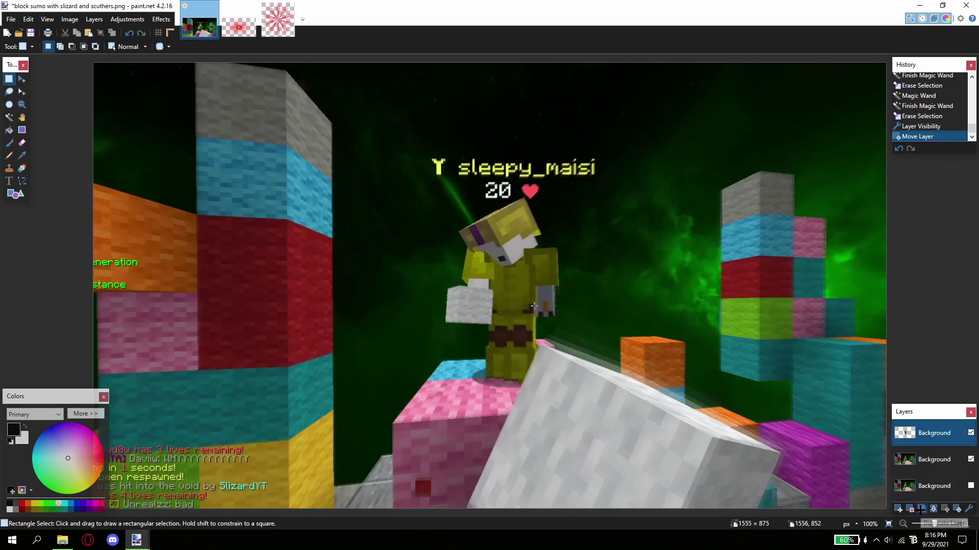
Add a white outline to the cut-out character with Outline Object, using width 5 and softness 0.
click(78, 18)
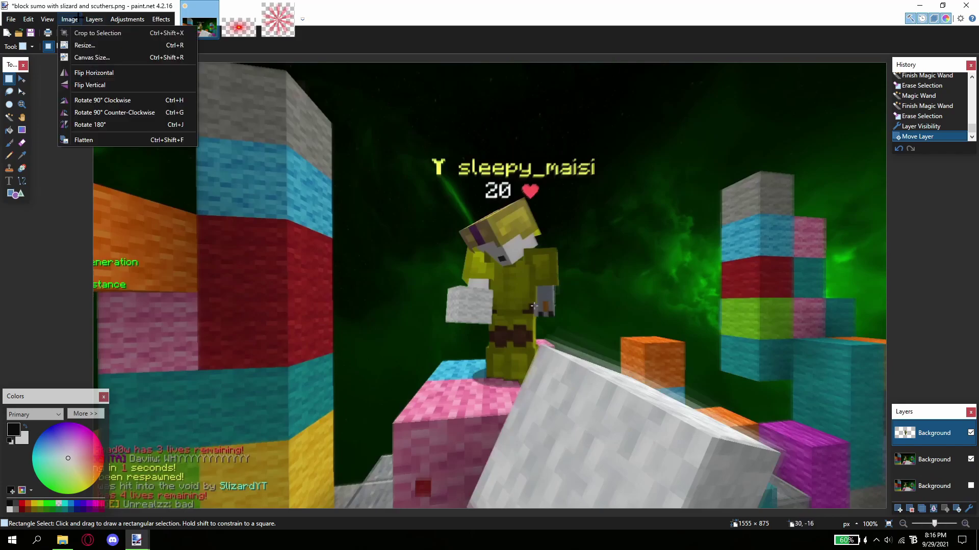
mouse_move(116, 19)
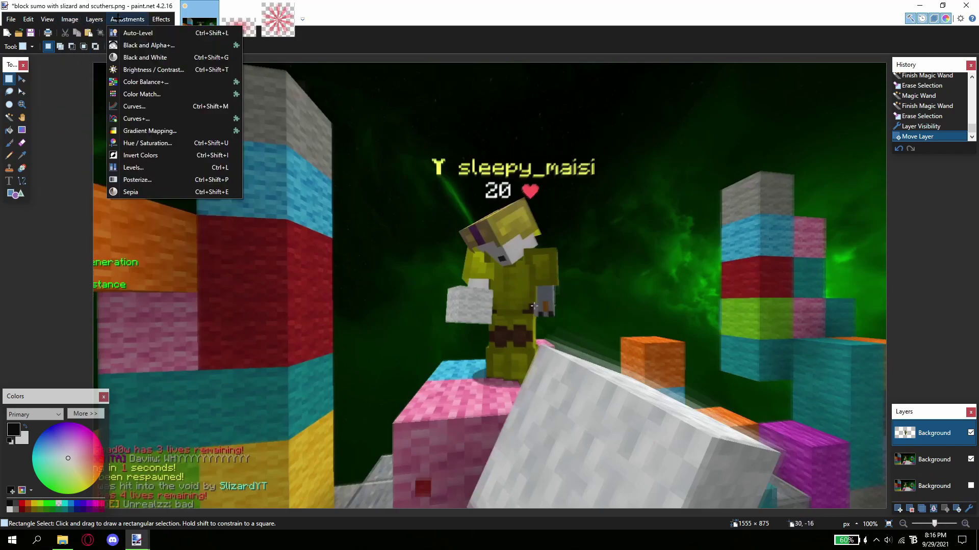
mouse_move(166, 23)
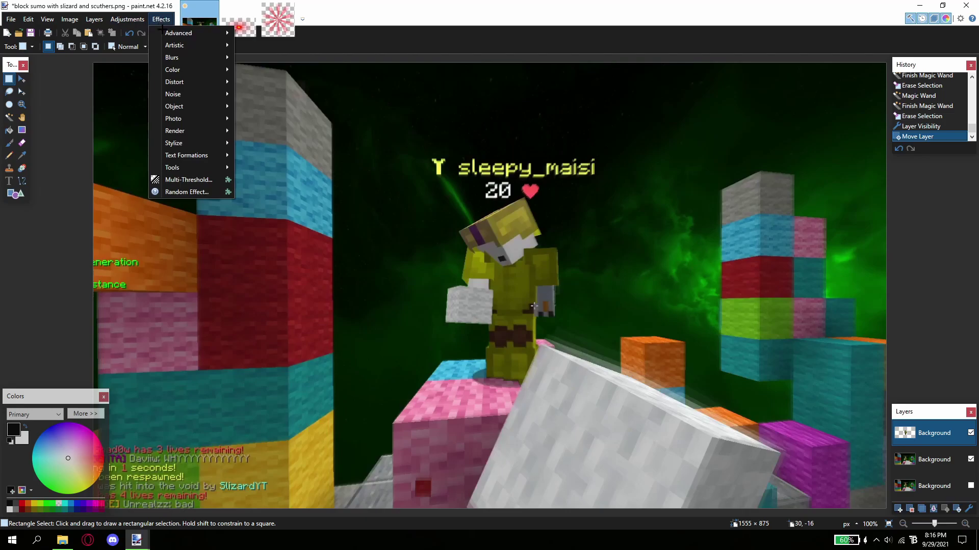
mouse_move(178, 108)
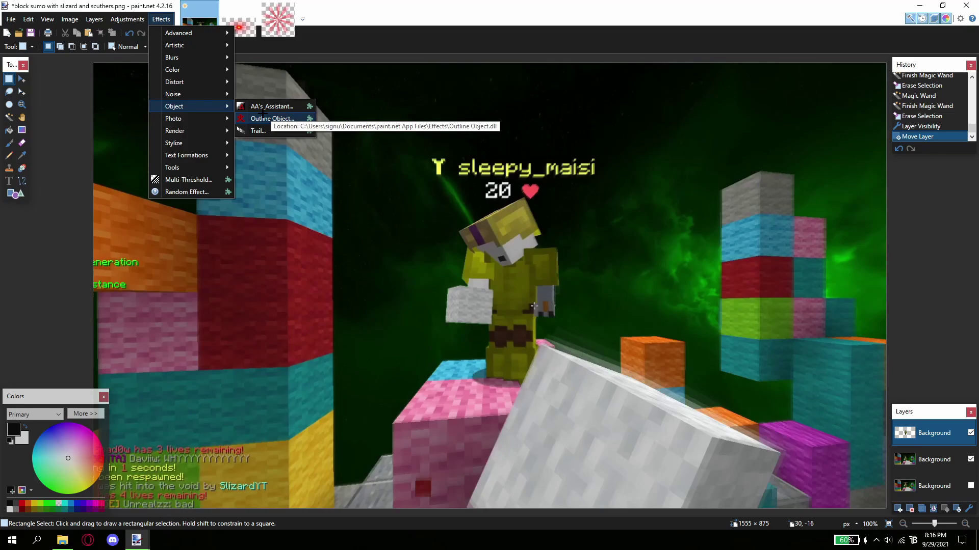
click(263, 114)
drag(474, 144, 781, 127)
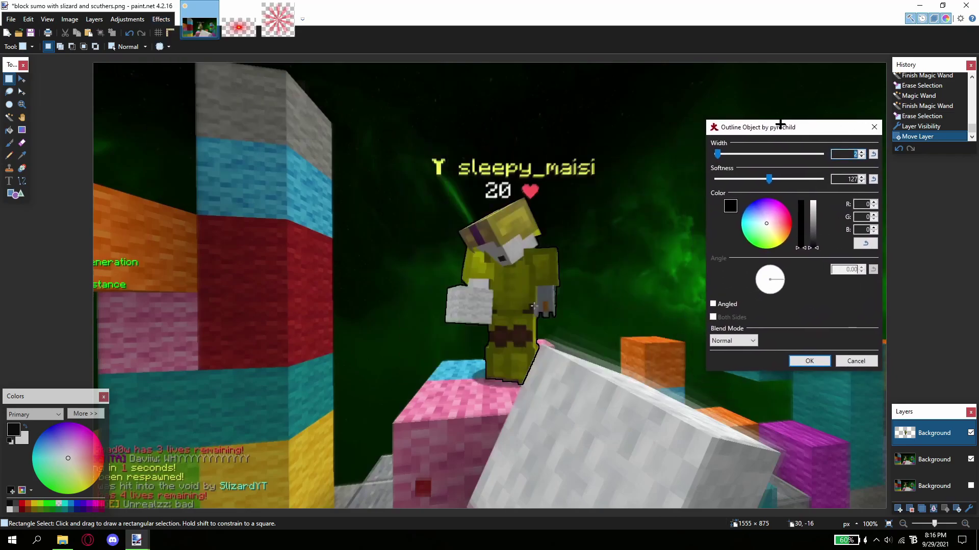
drag(813, 212, 813, 196)
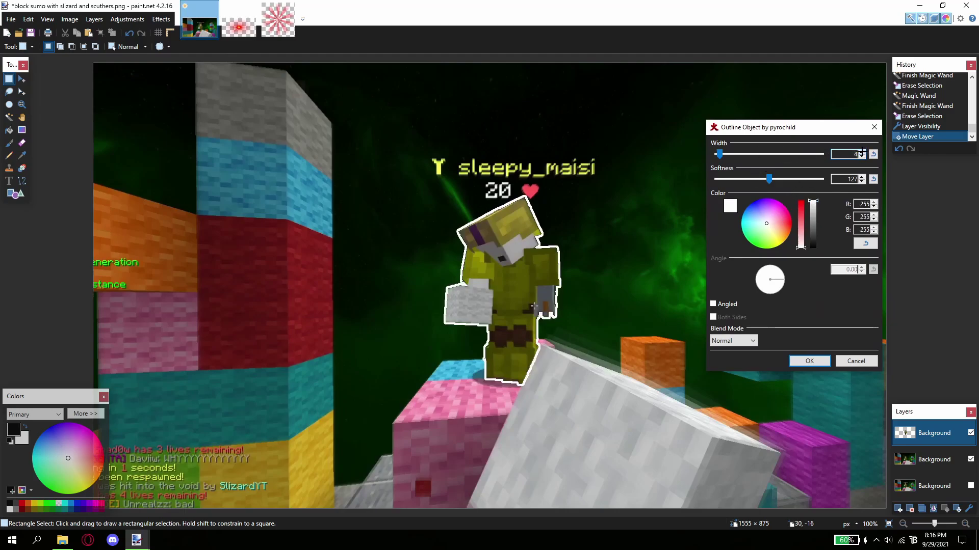
click(862, 151)
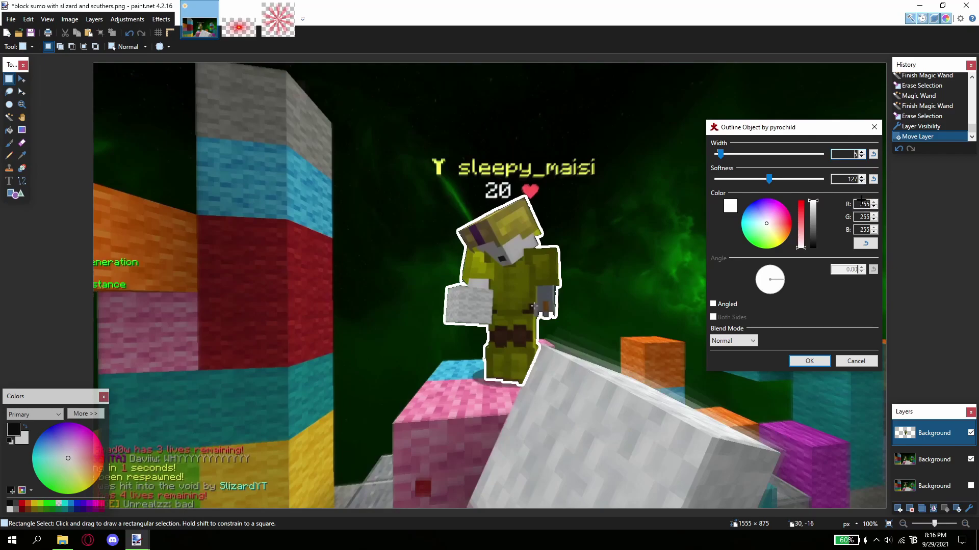
click(751, 179)
drag(751, 180, 716, 179)
click(809, 361)
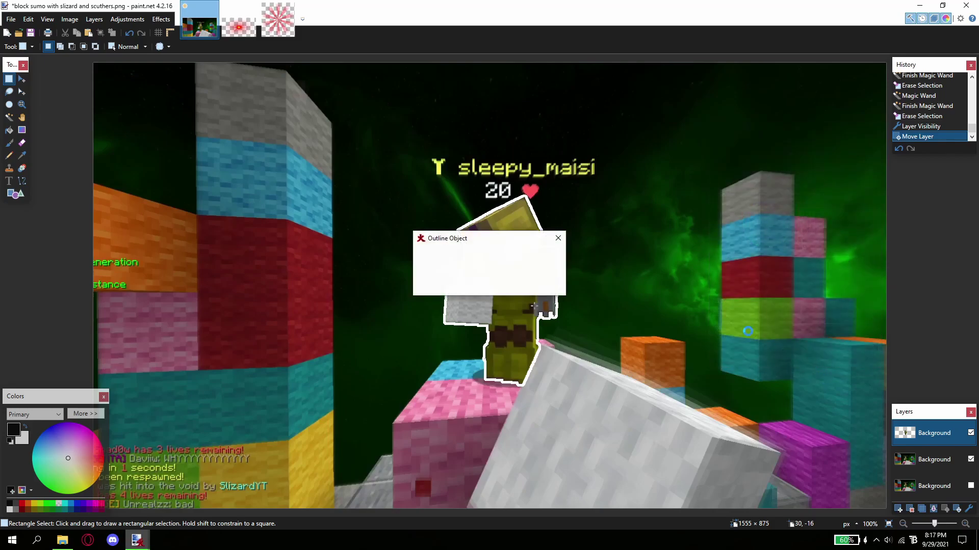
Select the white outline with the Magic Wand at 0% tolerance and cut it from the character layer.
click(10, 115)
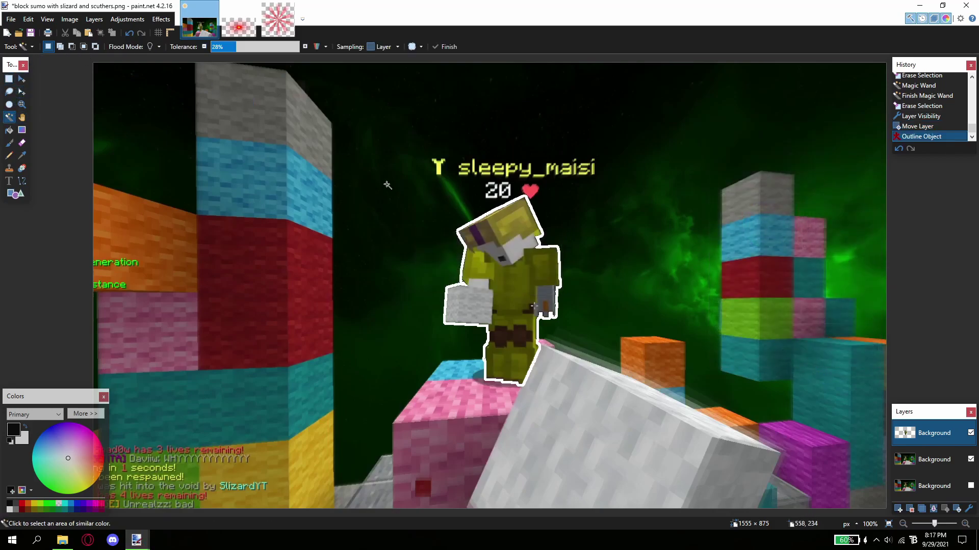
click(470, 222)
drag(223, 47, 208, 47)
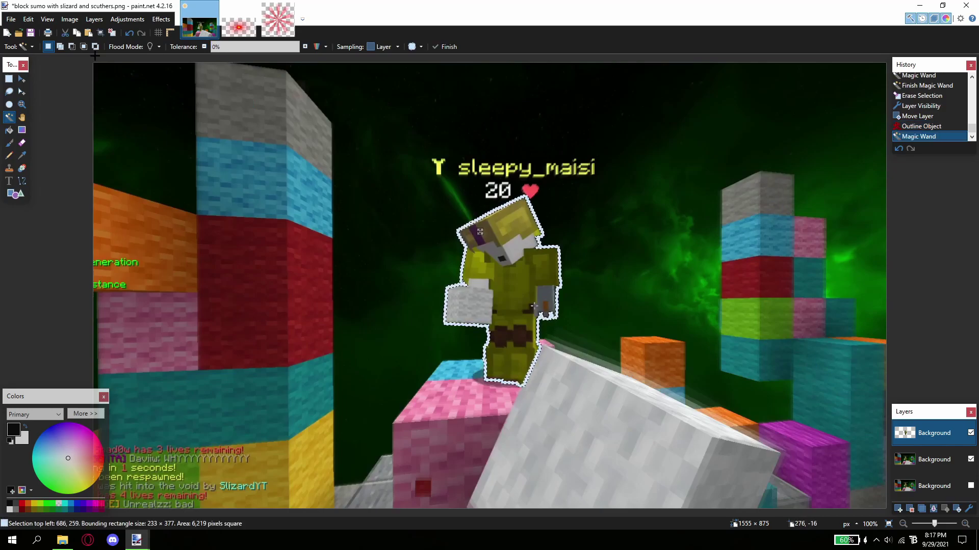
key(ctrl+x)
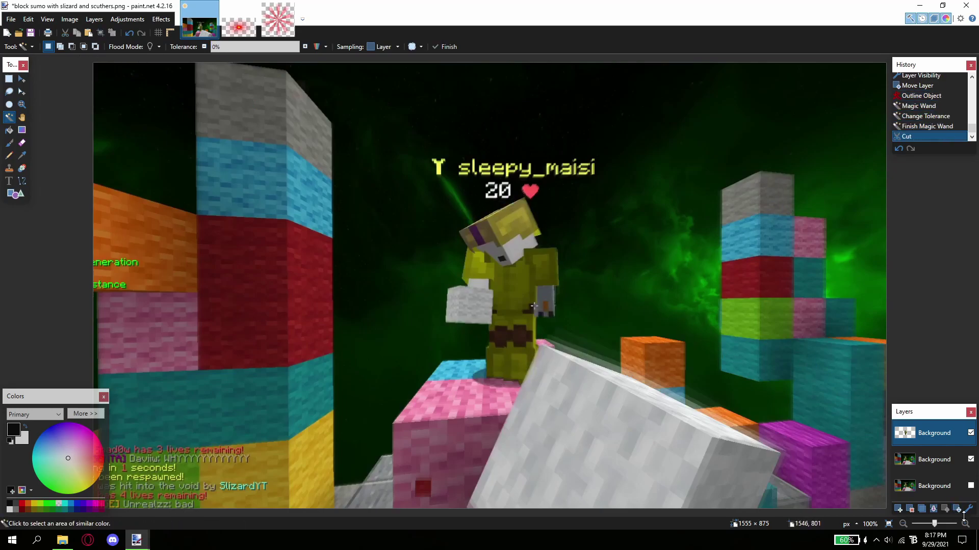
Add a new layer beneath the character layer, paste the white outline into it and deselect.
click(921, 508)
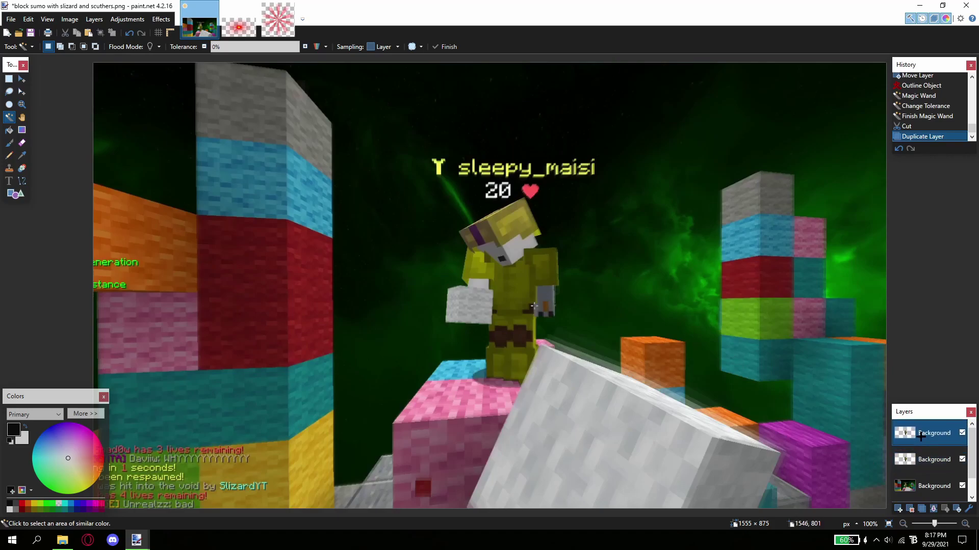
click(909, 509)
click(898, 508)
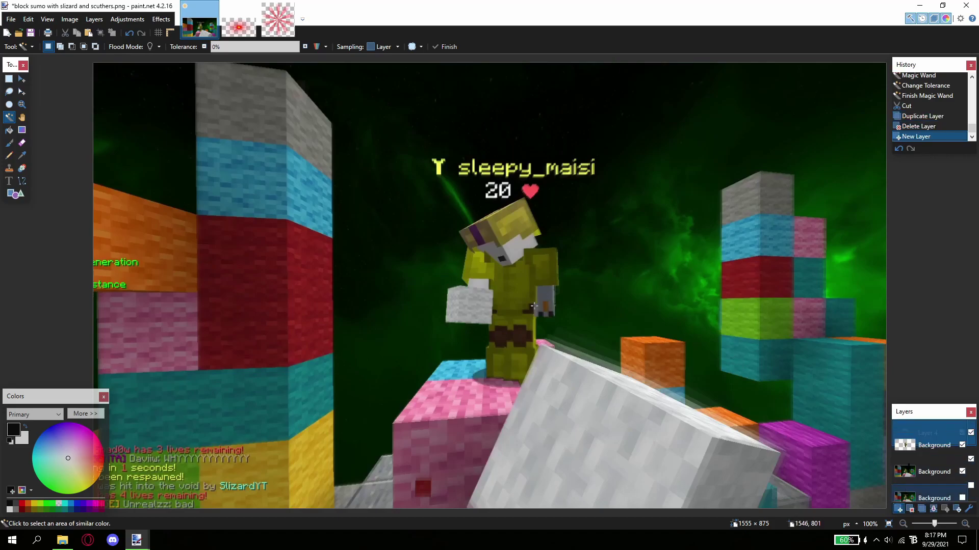
drag(916, 442, 916, 460)
key(ctrl+v)
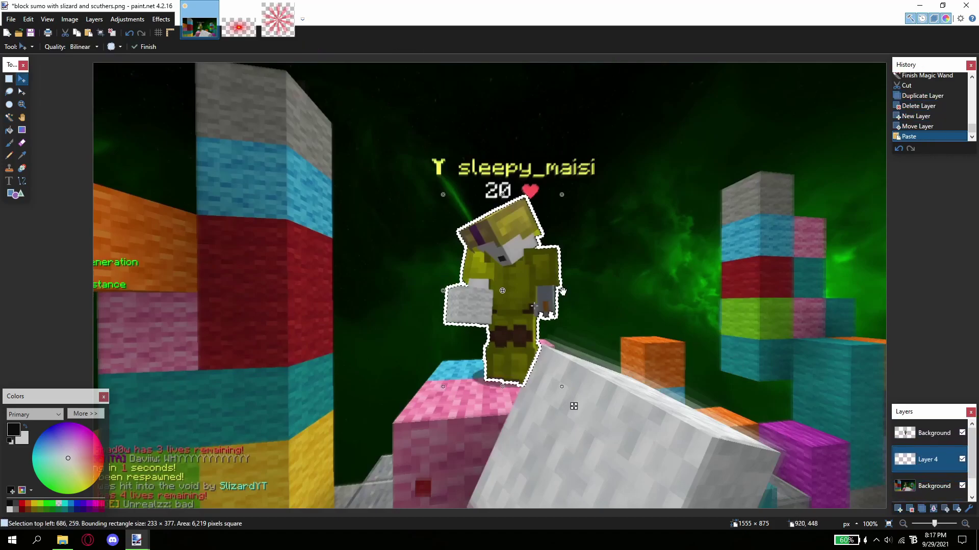
key(s)
click(330, 187)
Apply Outline Object to the white outline on Layer 4 with width 5, softness 0 and blue color 0, 101, 255.
click(151, 19)
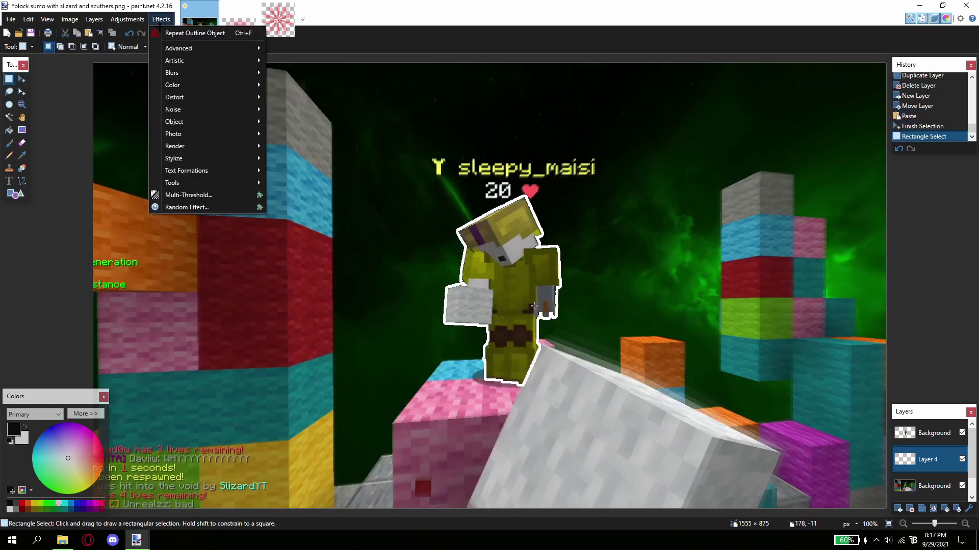
mouse_move(183, 122)
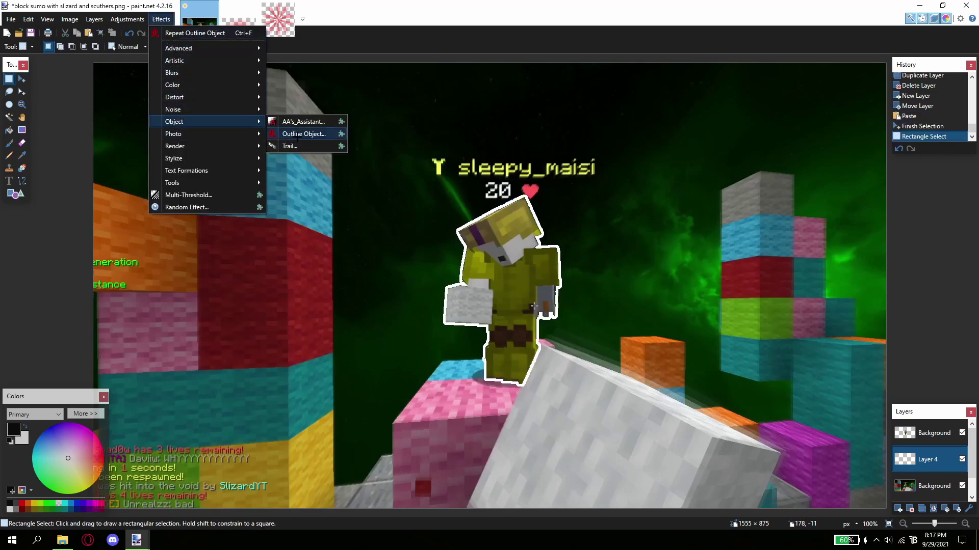
click(326, 135)
drag(491, 139, 700, 152)
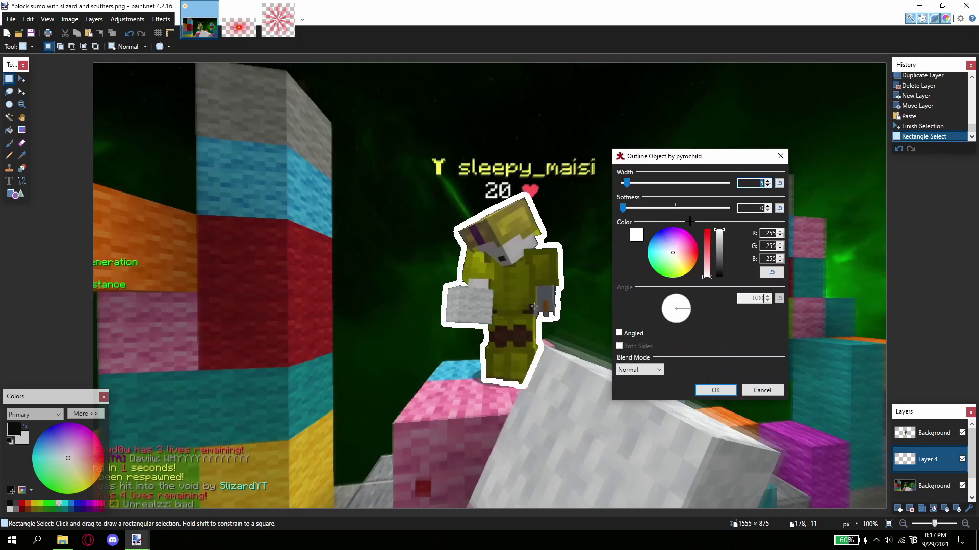
drag(705, 247, 629, 265)
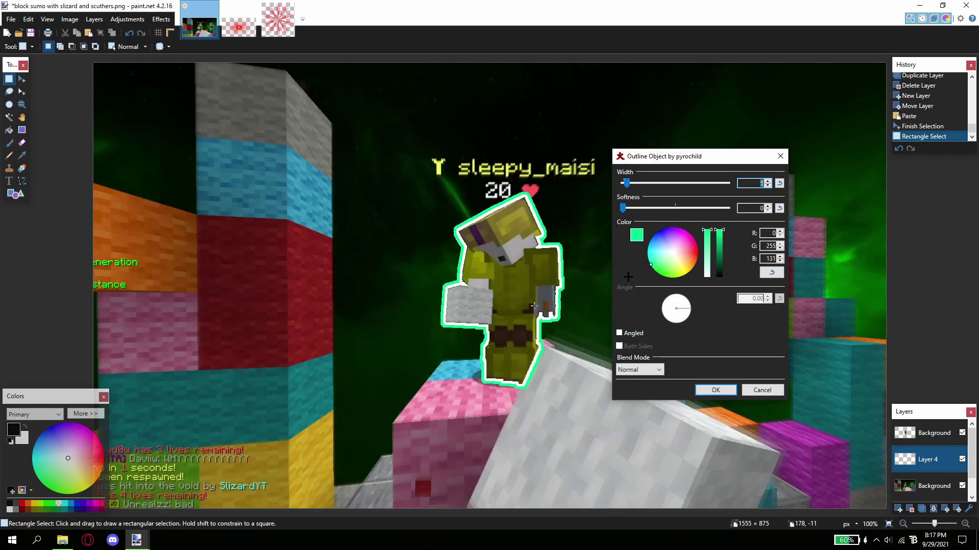
drag(622, 271, 640, 229)
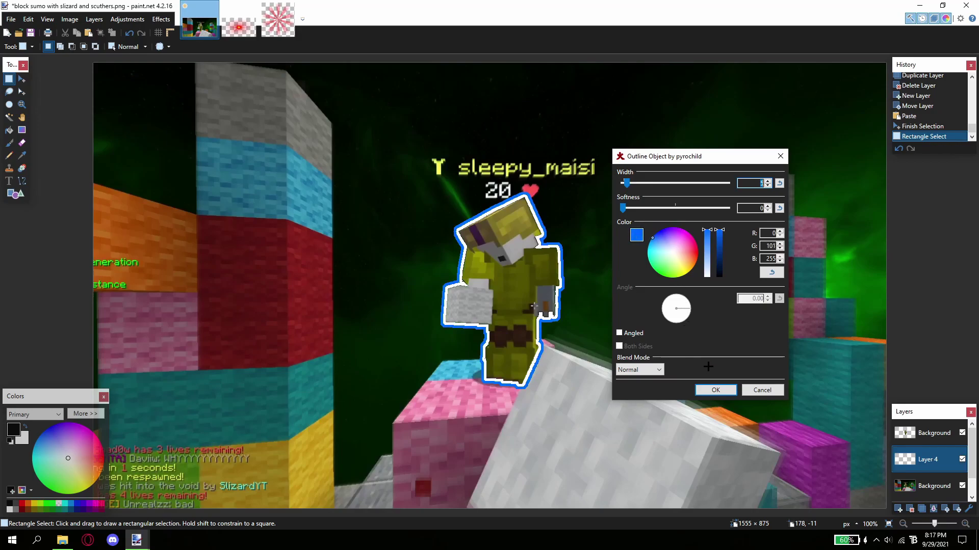
click(714, 388)
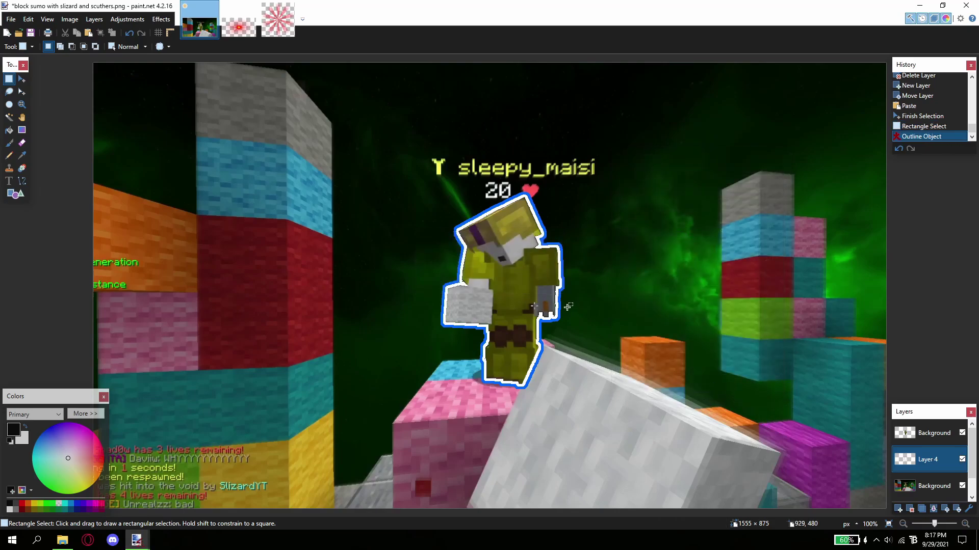
Apply a Gaussian Blur with an increased radius to the blue and white outline on Layer 4.
click(160, 19)
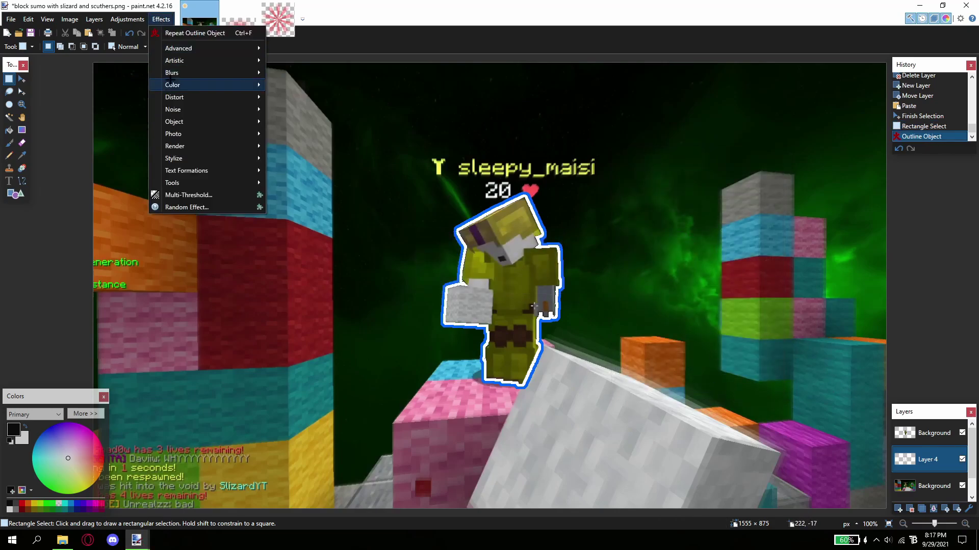
mouse_move(173, 73)
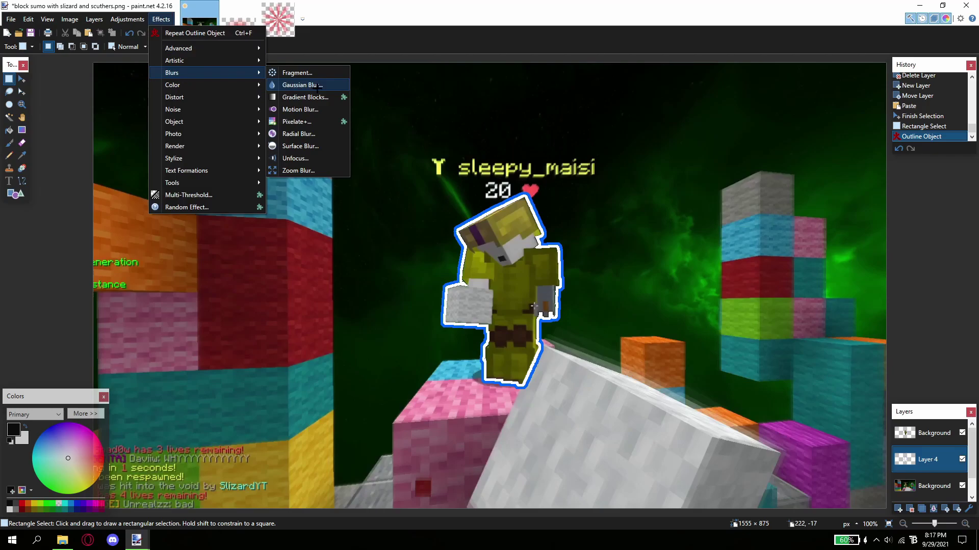
click(317, 88)
drag(480, 243, 696, 259)
click(773, 278)
click(773, 279)
click(772, 278)
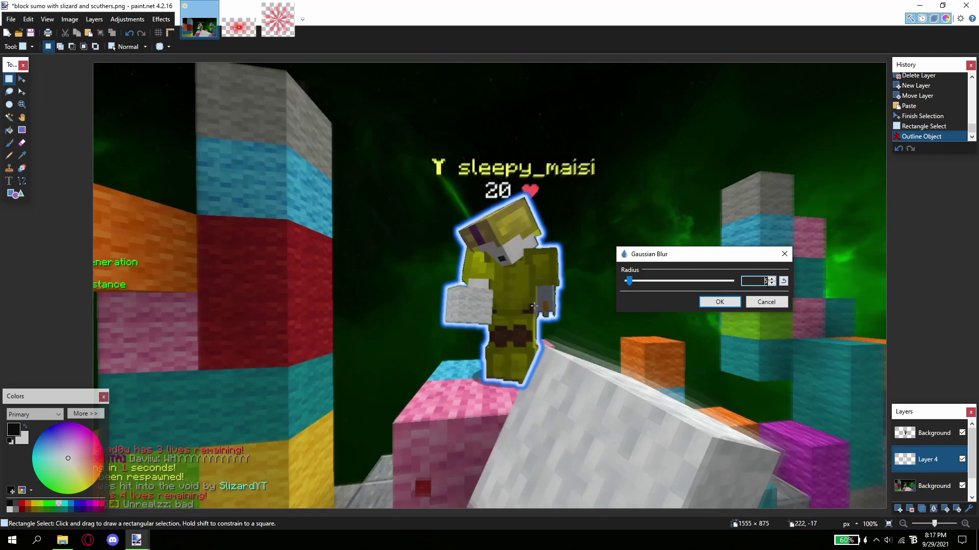
click(719, 302)
Apply the Glow effect to the character's outline on Layer 4 with radius 20, brightness 10 and contrast 10.
click(161, 19)
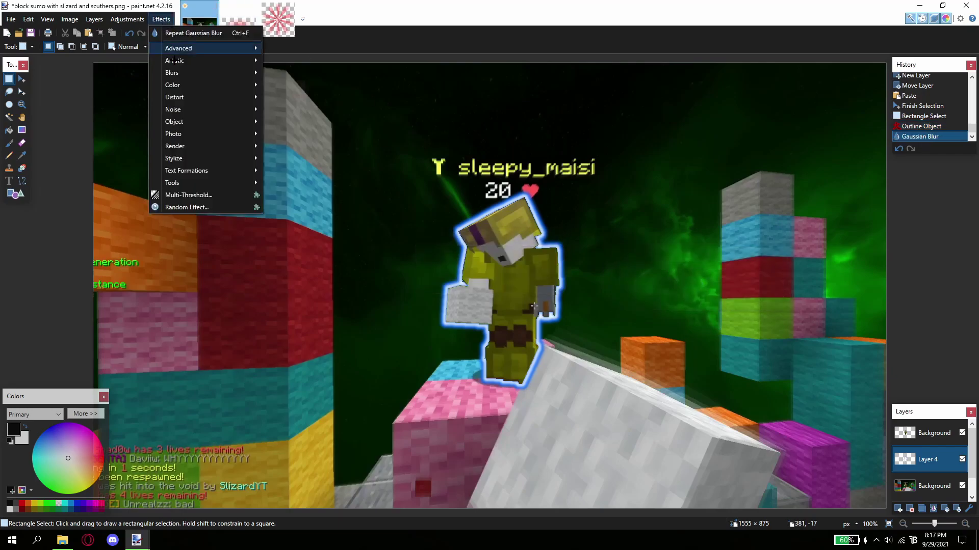
mouse_move(204, 133)
click(286, 134)
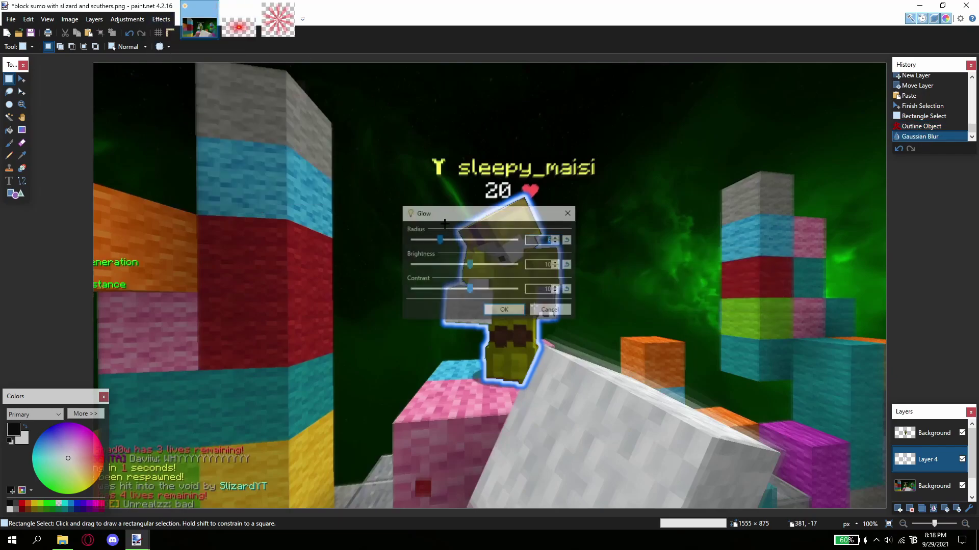
drag(439, 240, 631, 233)
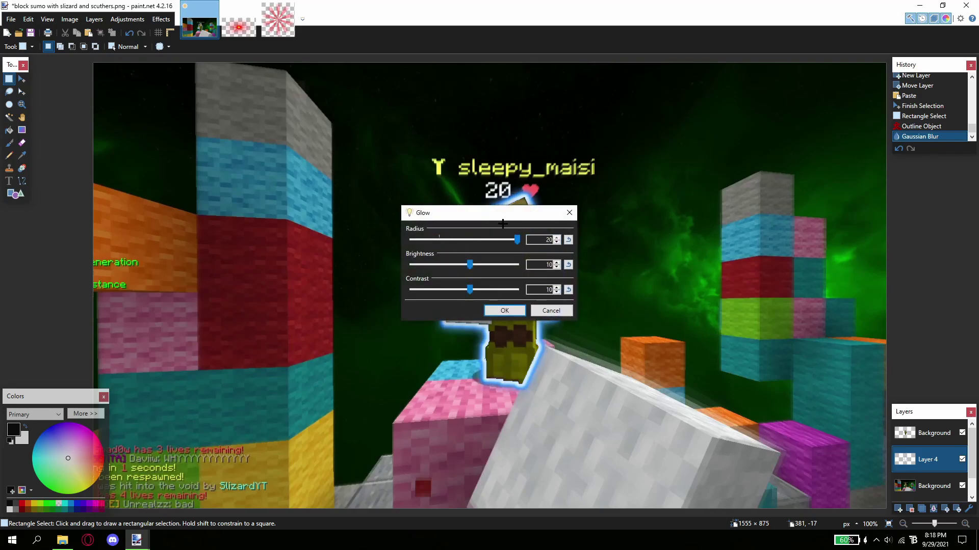
click(507, 310)
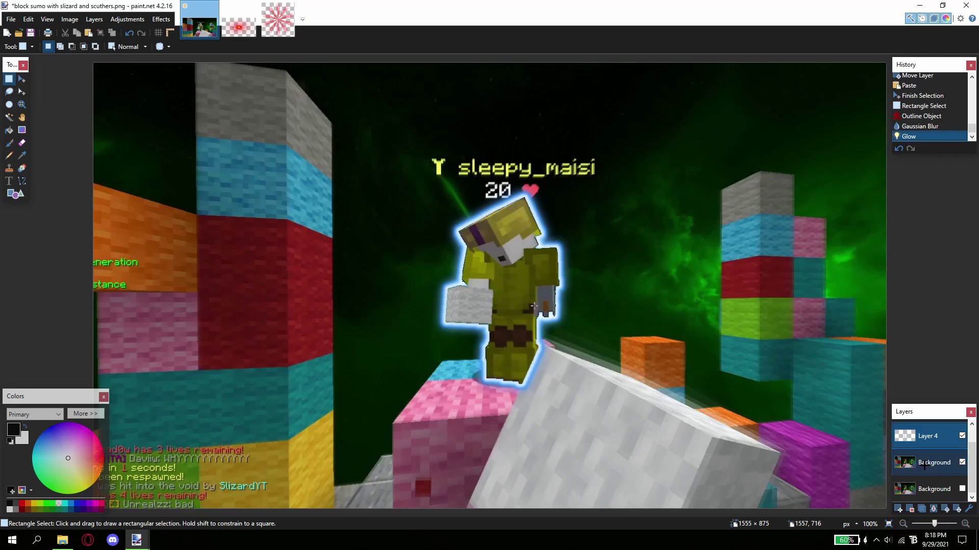
Select the upper full gameplay frame layer and hide the other layers so only that frame is shown.
click(933, 485)
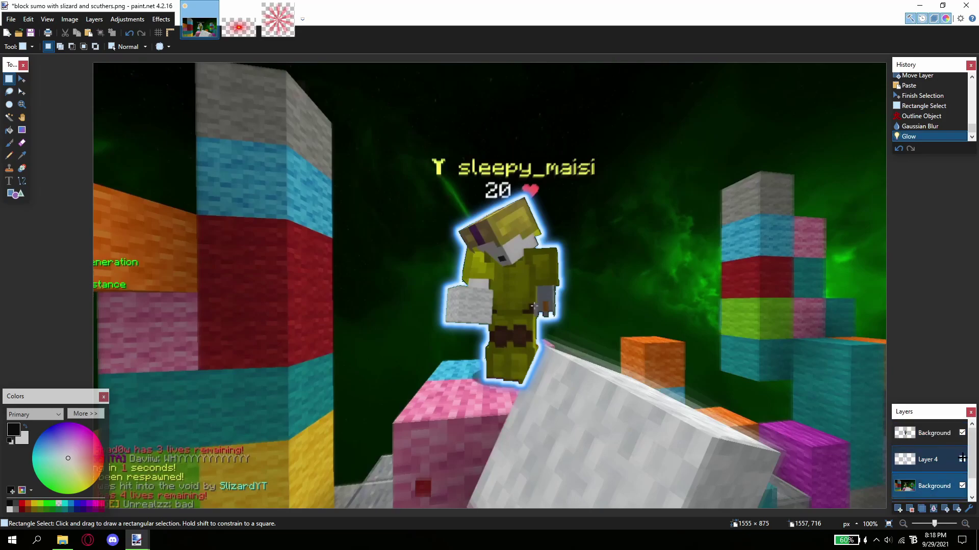
click(962, 459)
scroll(961, 469, down, 1)
click(962, 488)
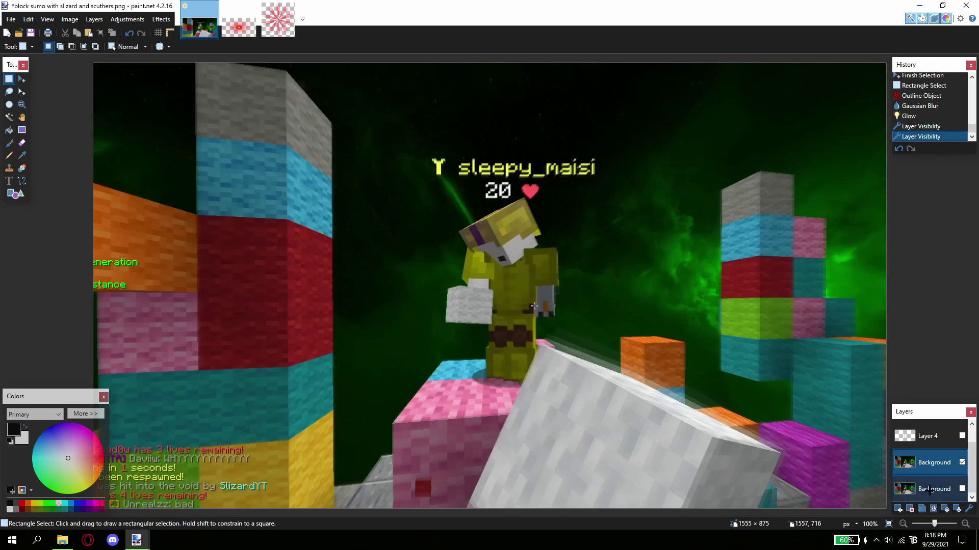
drag(929, 492, 943, 467)
click(961, 463)
click(962, 489)
Erase the frame areas left of, right of and above the white block using rectangular selections.
mouse_move(85, 61)
mouse_down()
mouse_move(138, 145)
mouse_move(406, 484)
mouse_move(460, 517)
mouse_up()
key(Delete)
mouse_move(456, 60)
mouse_down()
mouse_move(898, 332)
mouse_move(810, 515)
mouse_move(789, 515)
mouse_up()
key(Delete)
key(Delete)
drag(809, 319, 779, 320)
drag(419, 301, 795, 341)
key(Delete)
Try to select the white block's faces with the Magic Wand at 30% tolerance.
key(s)
key(s)
key(s)
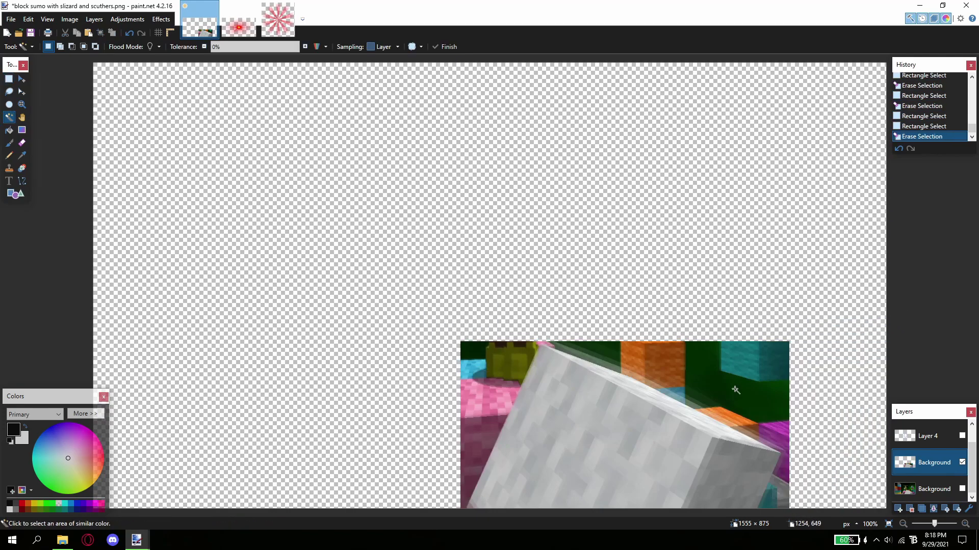
click(737, 382)
mouse_move(240, 57)
mouse_down()
mouse_move(297, 58)
mouse_move(238, 47)
mouse_up()
click(630, 466)
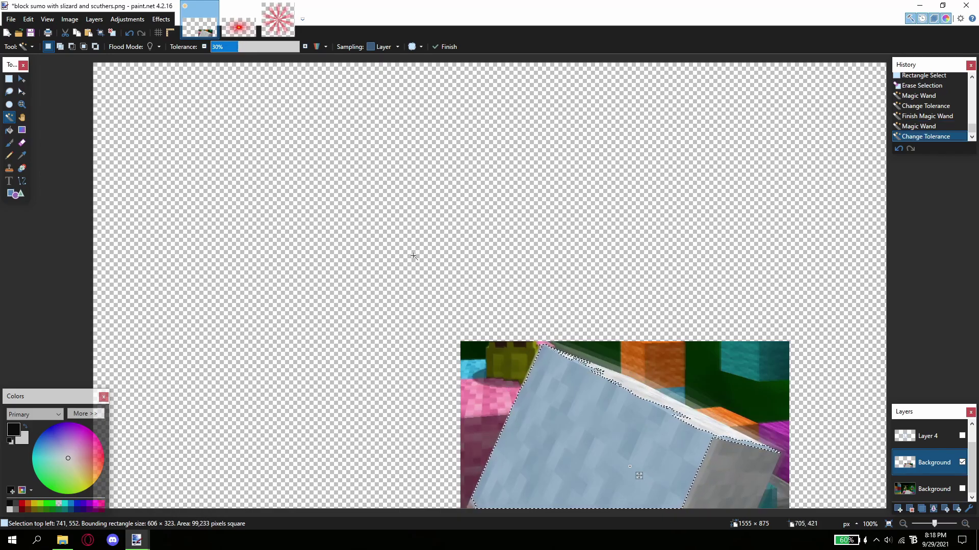
click(721, 483)
click(623, 444)
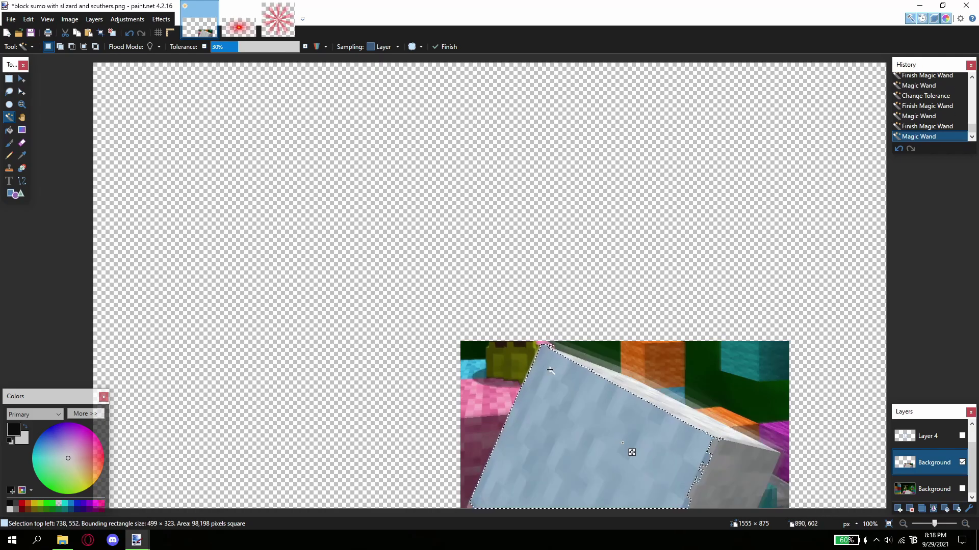
click(965, 524)
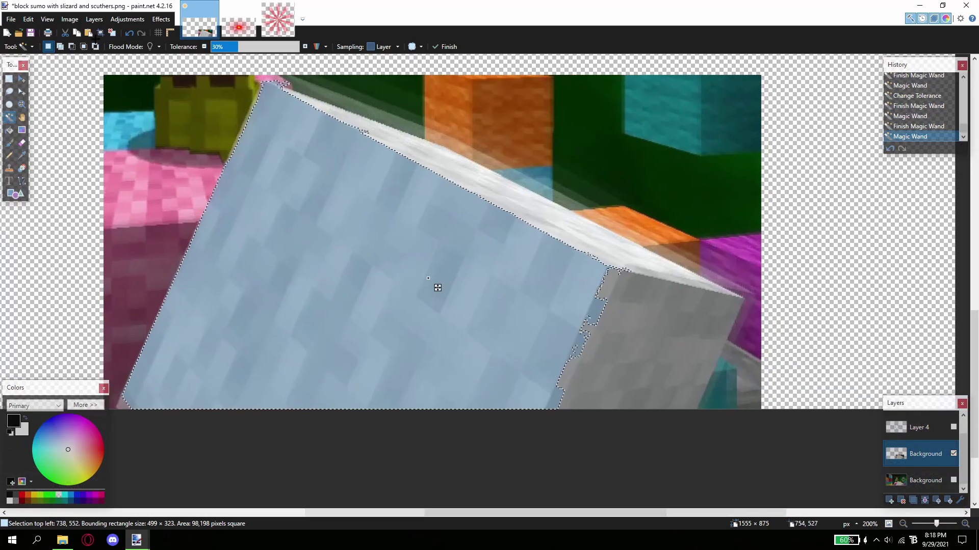
Try to extend the selection to the block's darker side face in Add (union) mode, and clear the selection.
click(60, 47)
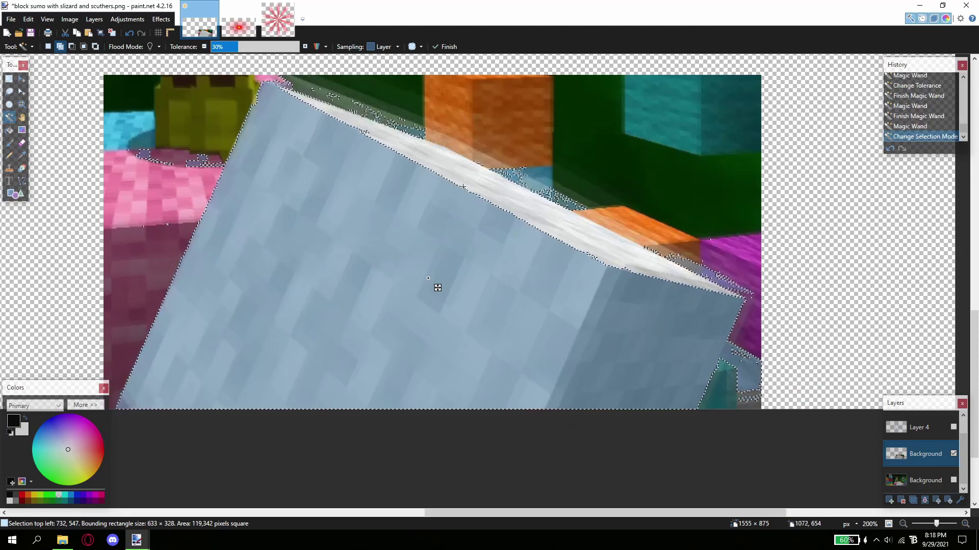
scroll(463, 182, up, 2)
drag(242, 47, 210, 47)
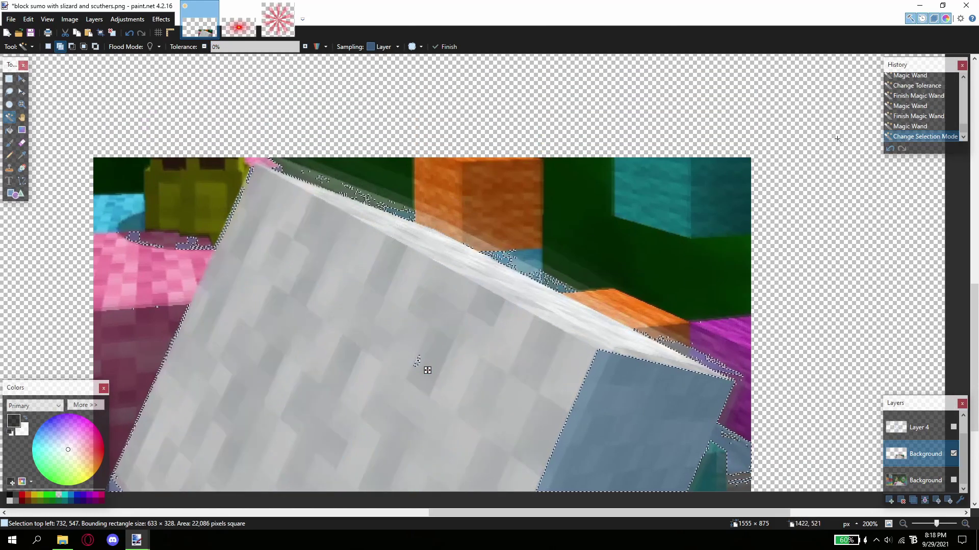
key(s)
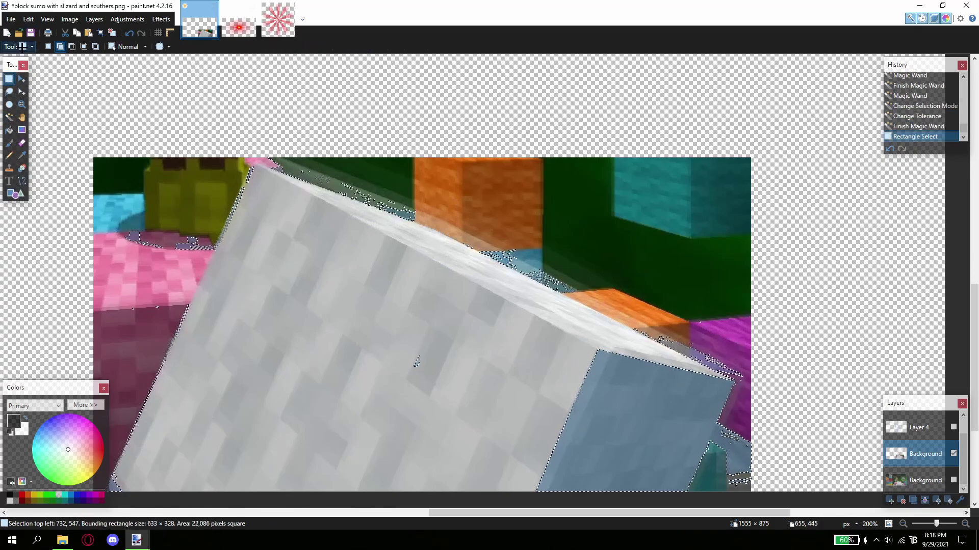
click(417, 361)
Select the white block's front and top at 30% Magic Wand tolerance and add its side face at 14%.
click(9, 116)
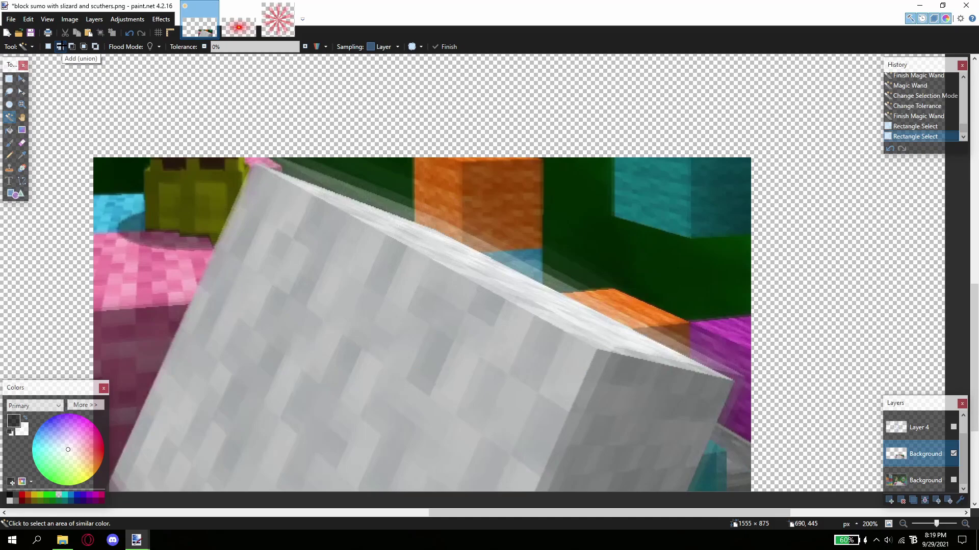
click(337, 294)
drag(225, 47, 239, 47)
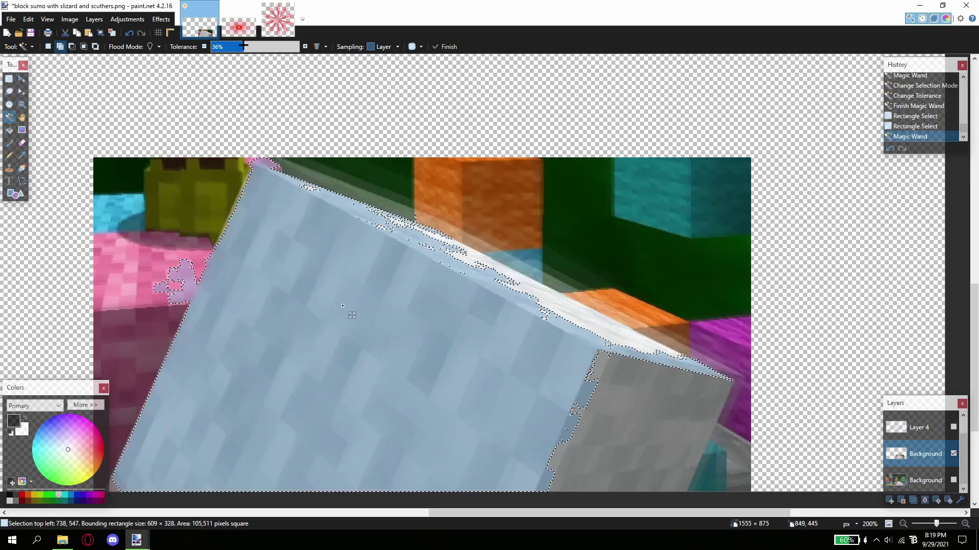
click(467, 263)
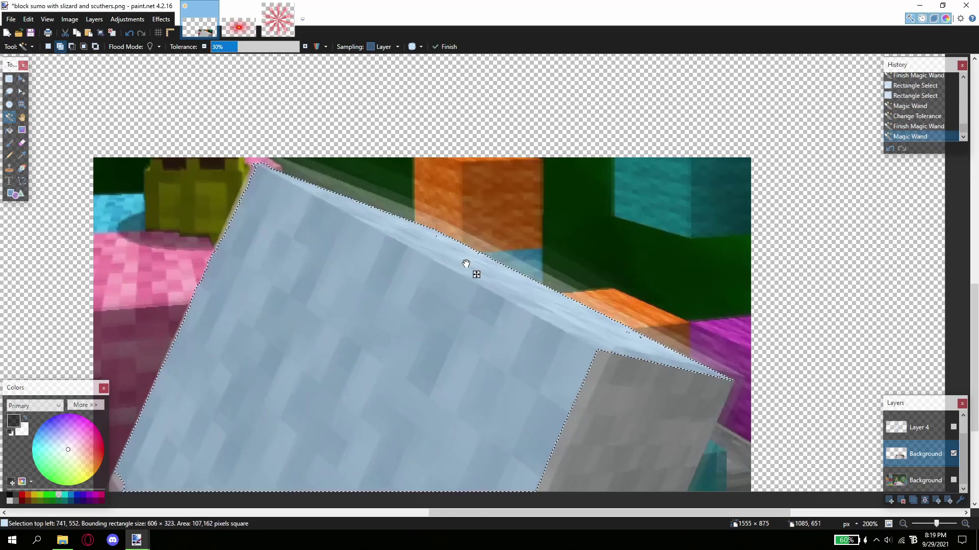
click(617, 439)
drag(237, 47, 223, 46)
drag(627, 448, 564, 457)
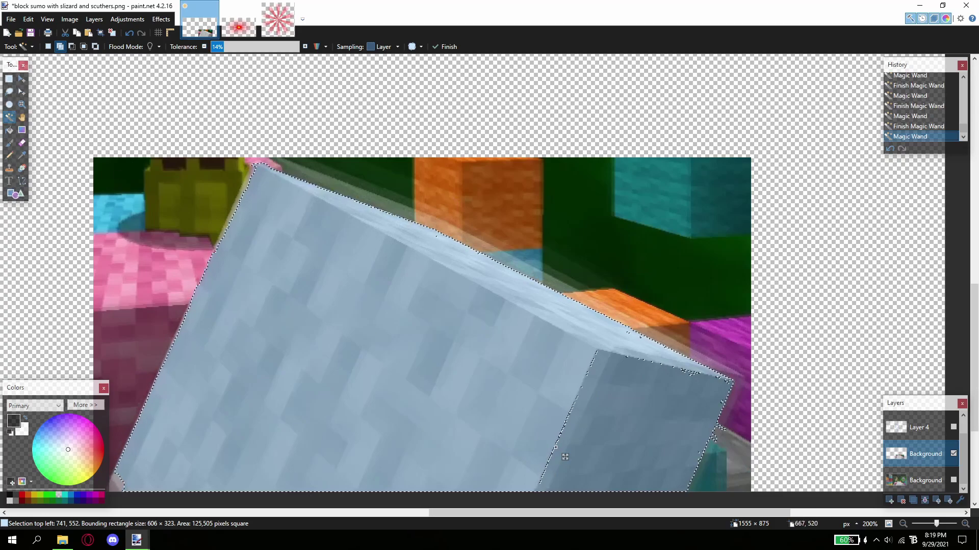
Add rectangular selections over the unselected gaps along the edges between the block's faces.
key(s)
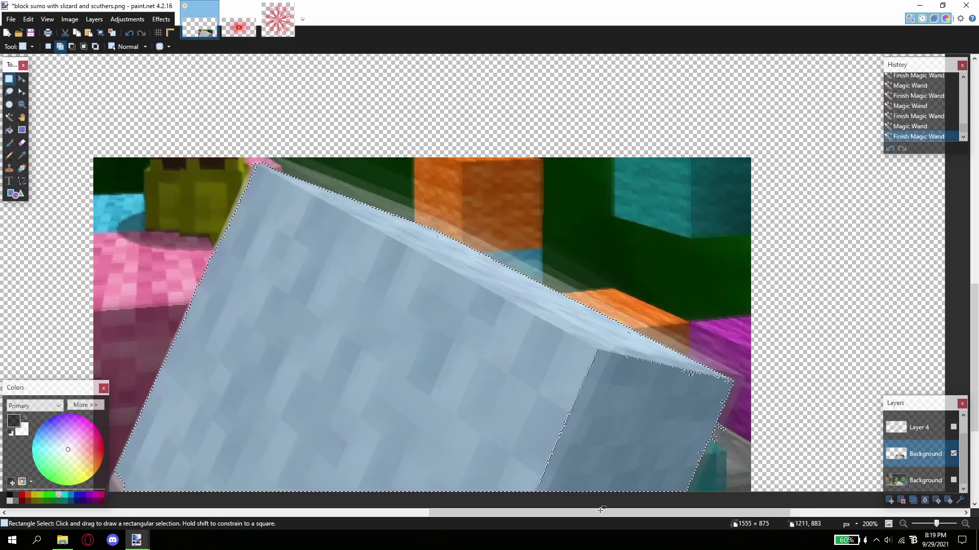
drag(614, 351, 724, 438)
click(704, 398)
drag(643, 353, 626, 335)
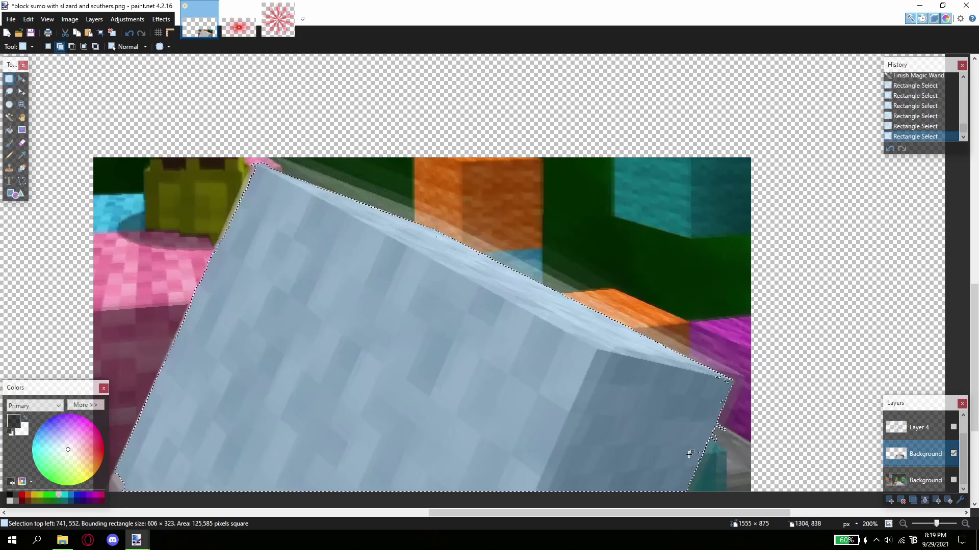
Subtract the stray selected bits beside the block's darker side face using small rectangular selections.
click(903, 523)
key(alt)
drag(656, 393, 657, 395)
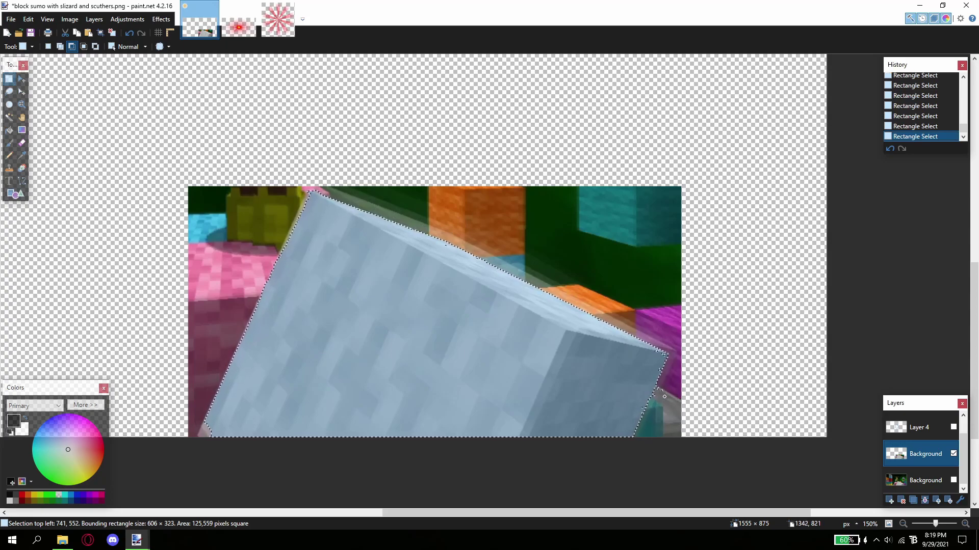
drag(660, 388, 661, 389)
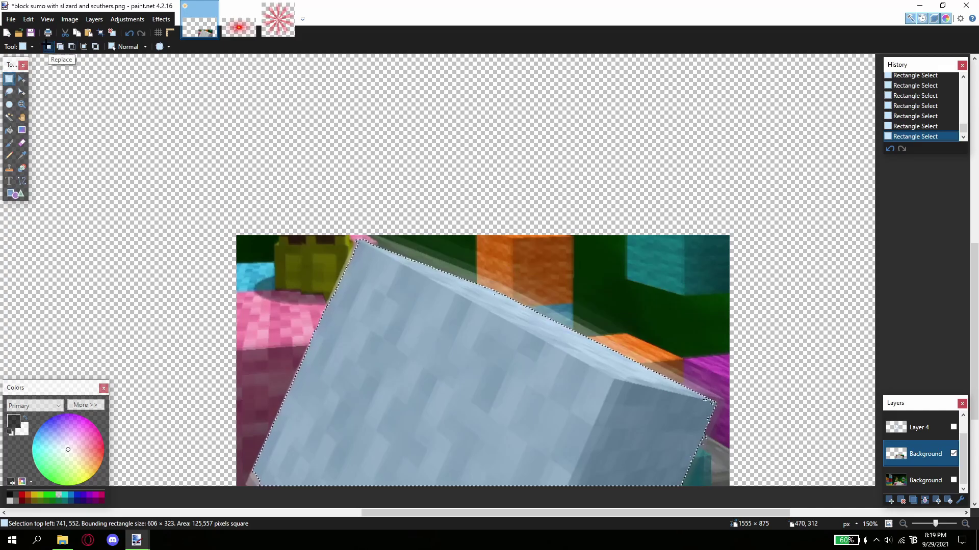
Invert the selection and erase everything around the white block.
click(11, 19)
mouse_move(25, 19)
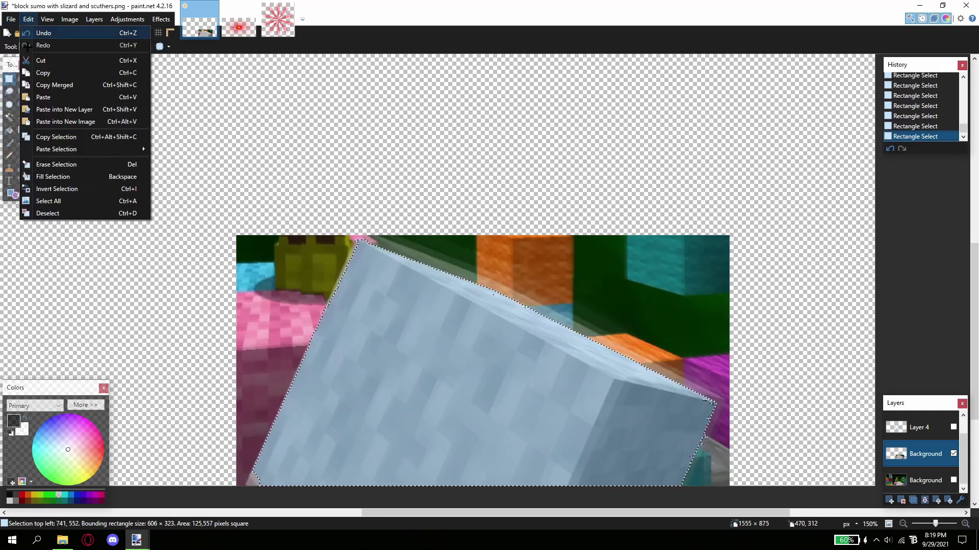
click(57, 188)
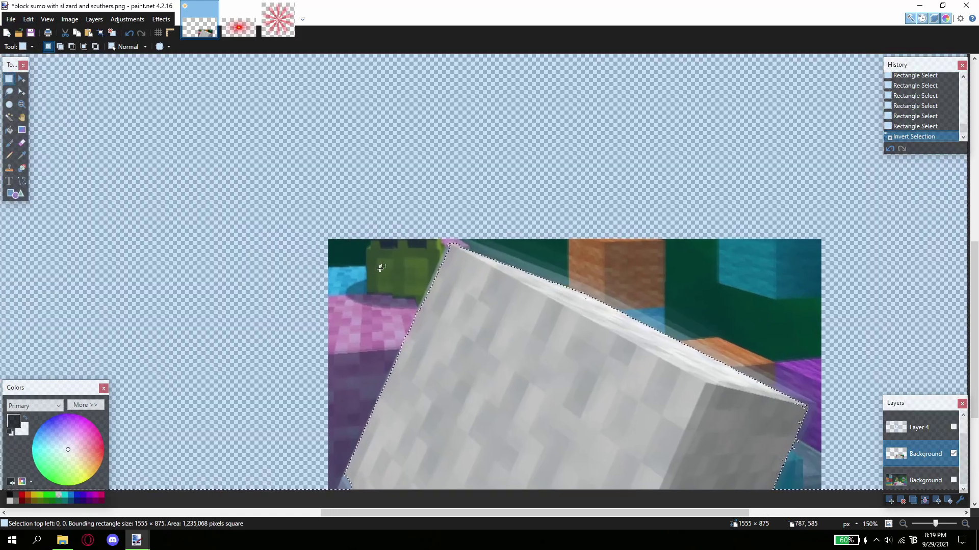
key(Delete)
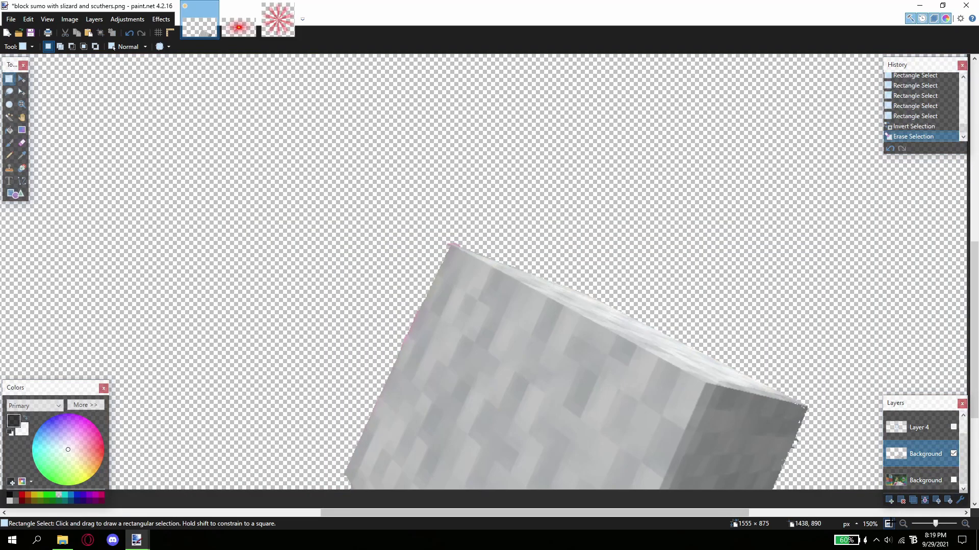
click(888, 523)
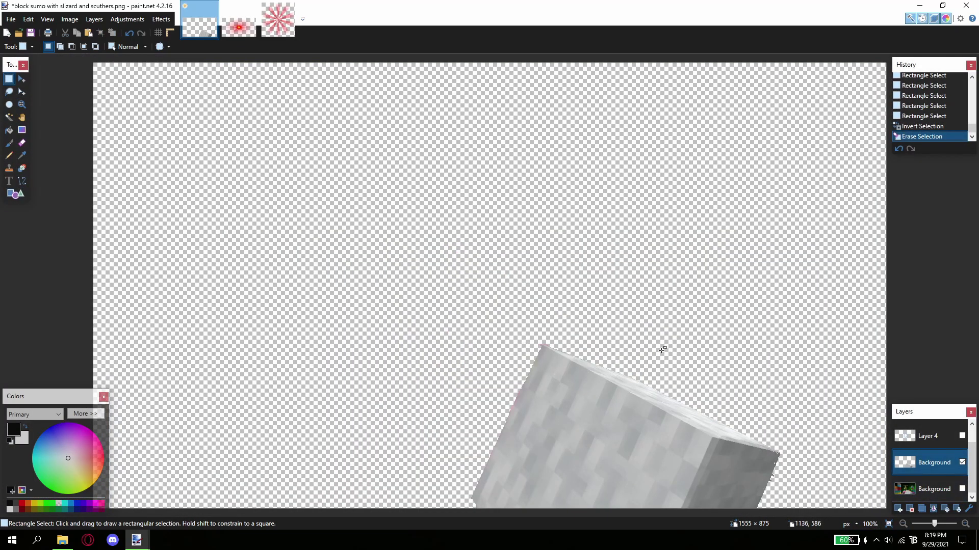
Show the bottom gameplay frame layer and apply Outline Object to the cut-out block in white with softness 0.
click(161, 19)
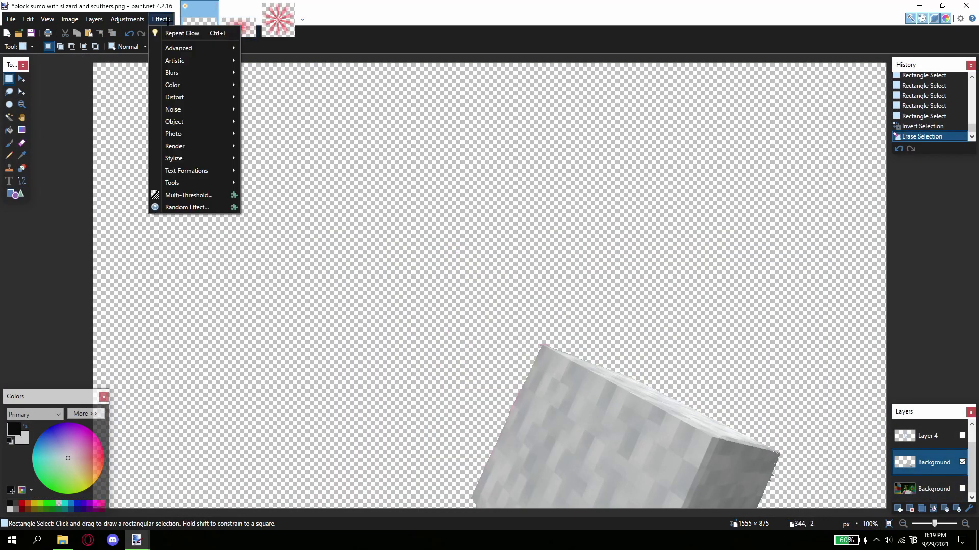
click(962, 489)
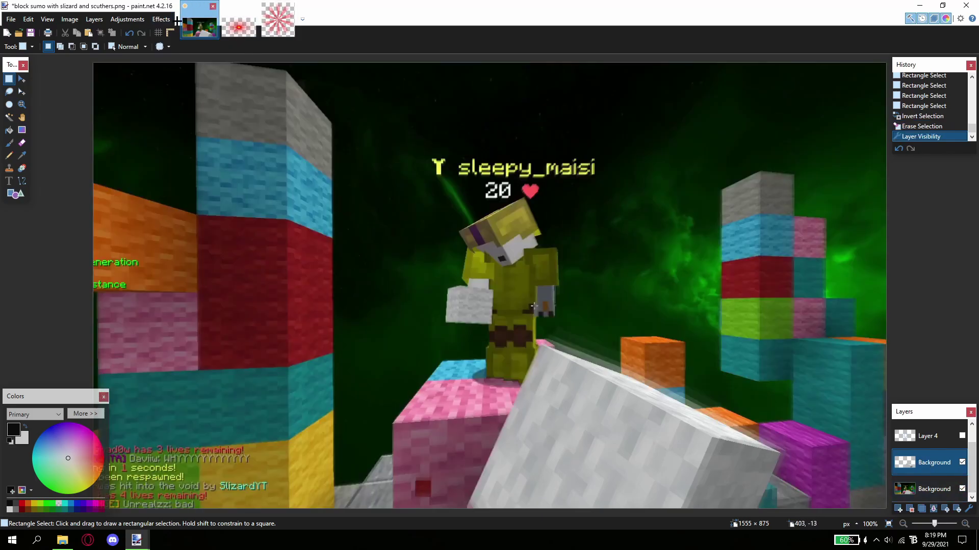
click(161, 19)
mouse_move(176, 121)
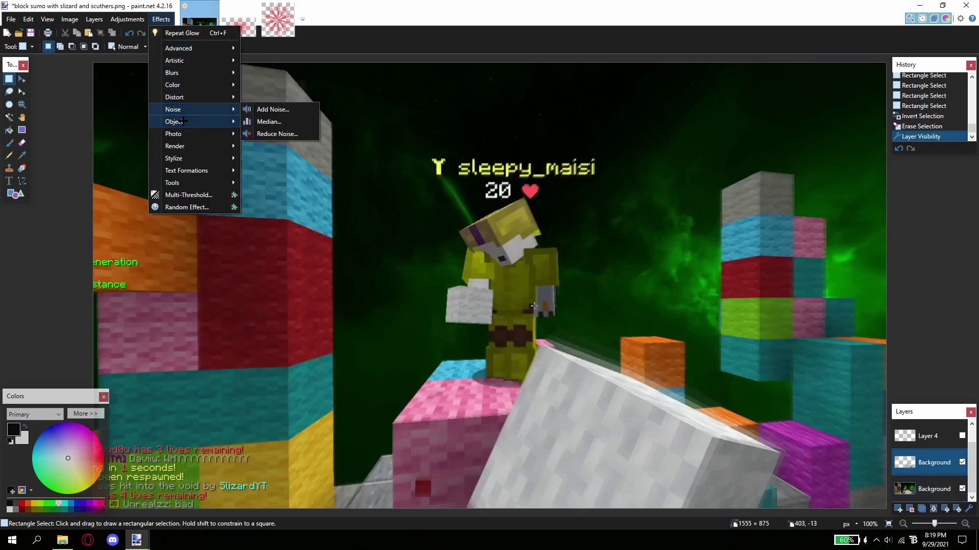
click(265, 133)
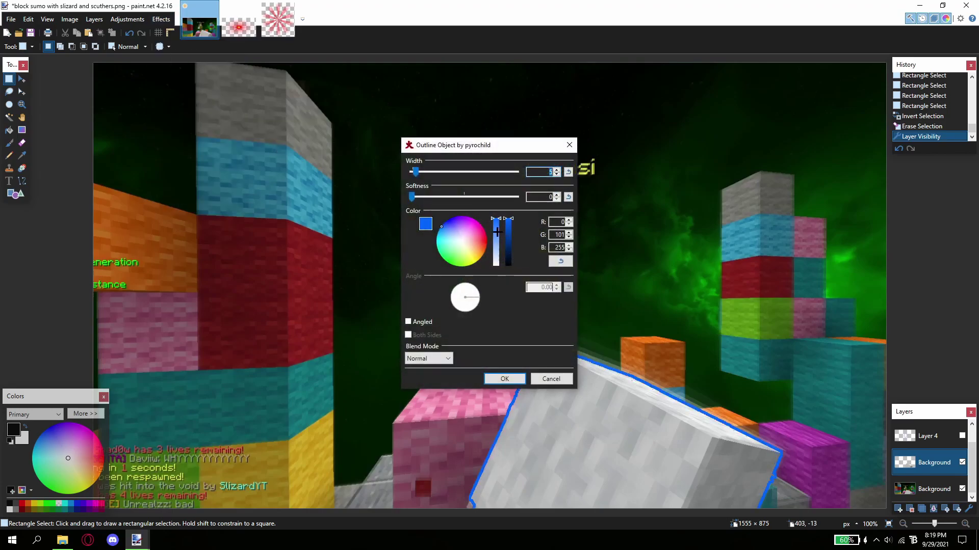
click(497, 232)
click(503, 379)
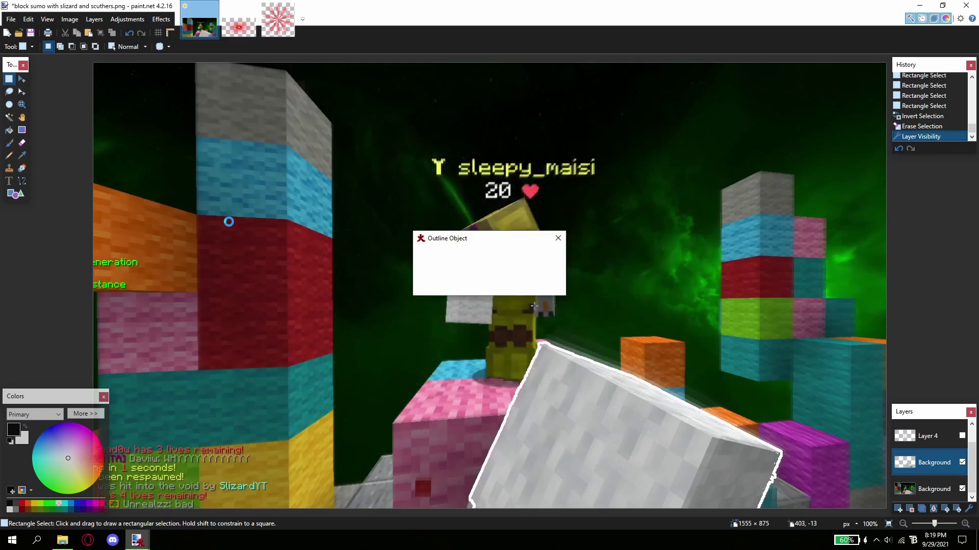
Select the block's white outline with the Magic Wand and cut it from the block layer.
click(9, 117)
click(522, 386)
key(ctrl+x)
Add a new layer beneath the block layer, paste the white outline into it and deselect.
click(898, 509)
click(957, 509)
key(ctrl+v)
key(s)
click(328, 217)
Apply Outline Object to the block's white outline on Layer 5 with softness 0 and green color 55, 255, 0.
click(162, 19)
mouse_move(176, 122)
click(305, 134)
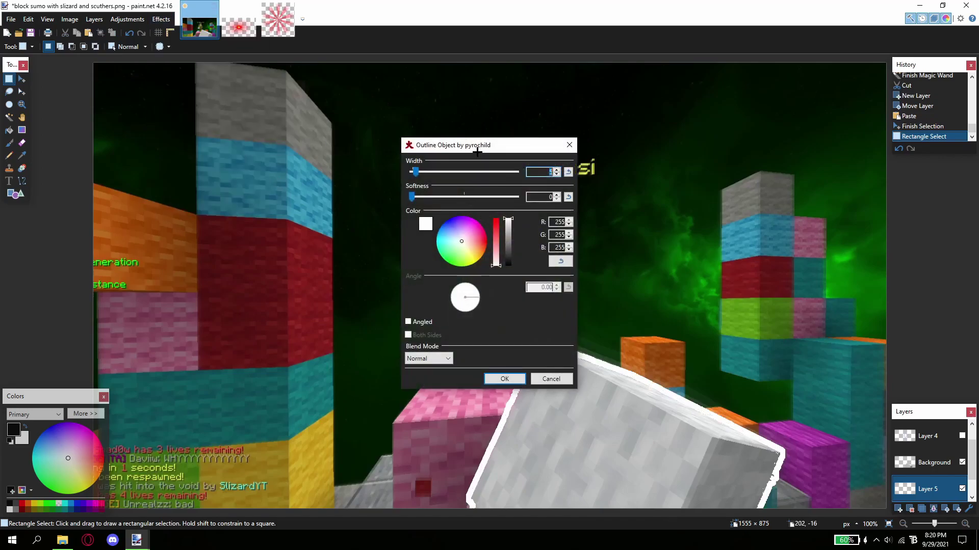
drag(476, 152, 660, 147)
click(622, 223)
drag(619, 222, 625, 264)
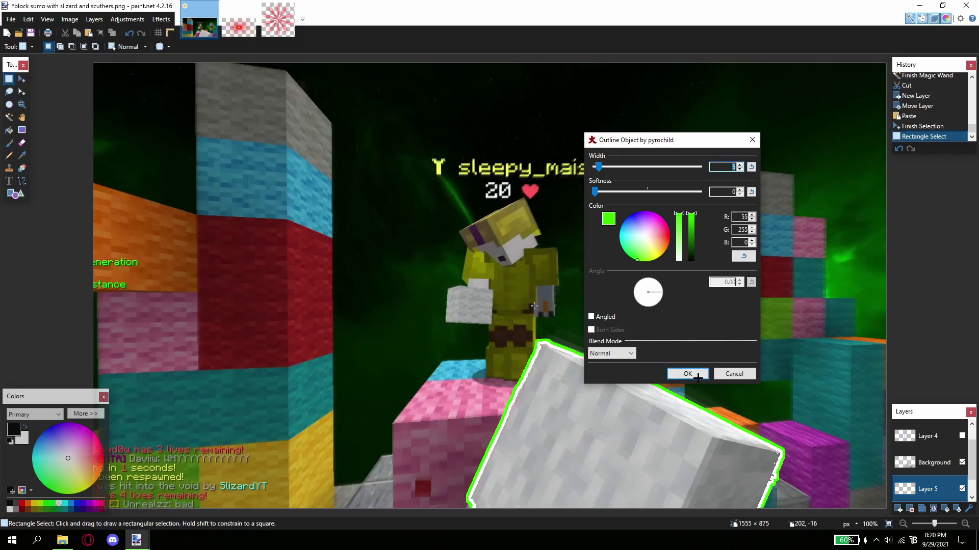
click(687, 375)
Show the character and its glowing outline layers, and move the block and its outline layers above them.
click(962, 433)
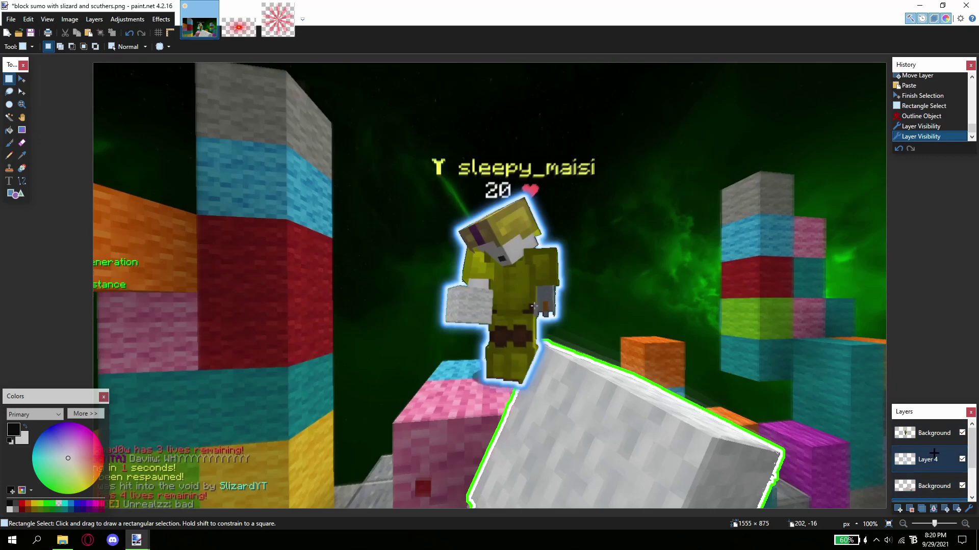
click(911, 470)
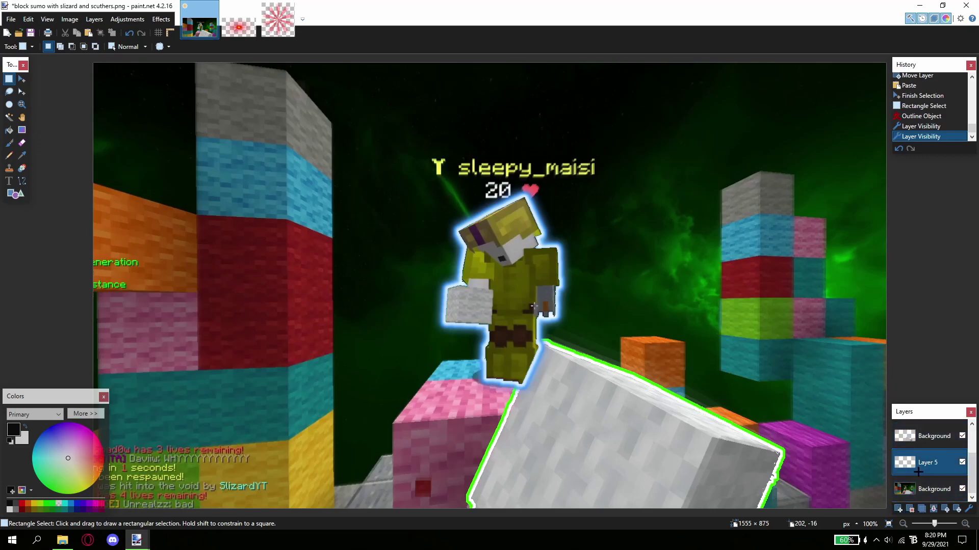
drag(933, 445, 927, 457)
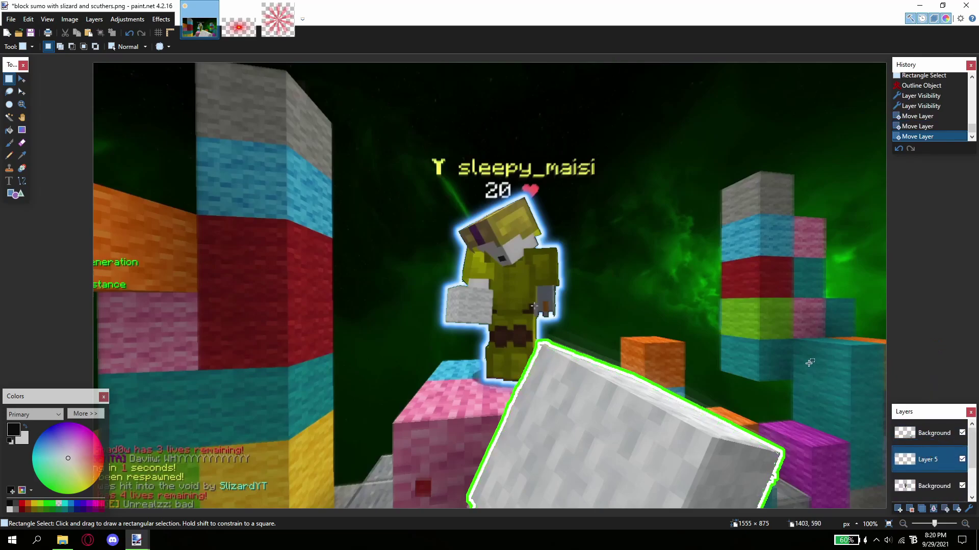
Apply a Gaussian Blur to the block's green outline on Layer 5.
click(159, 20)
mouse_move(171, 73)
click(299, 85)
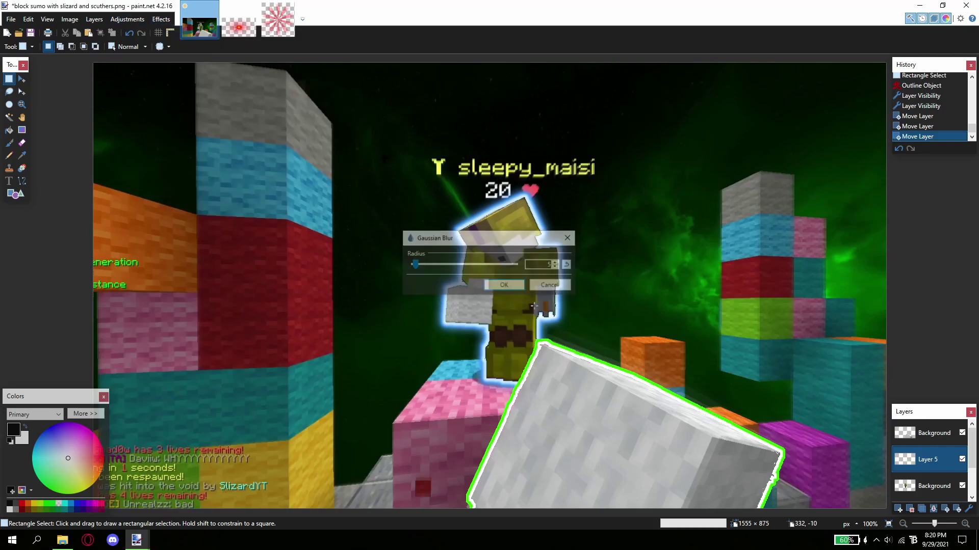
click(513, 284)
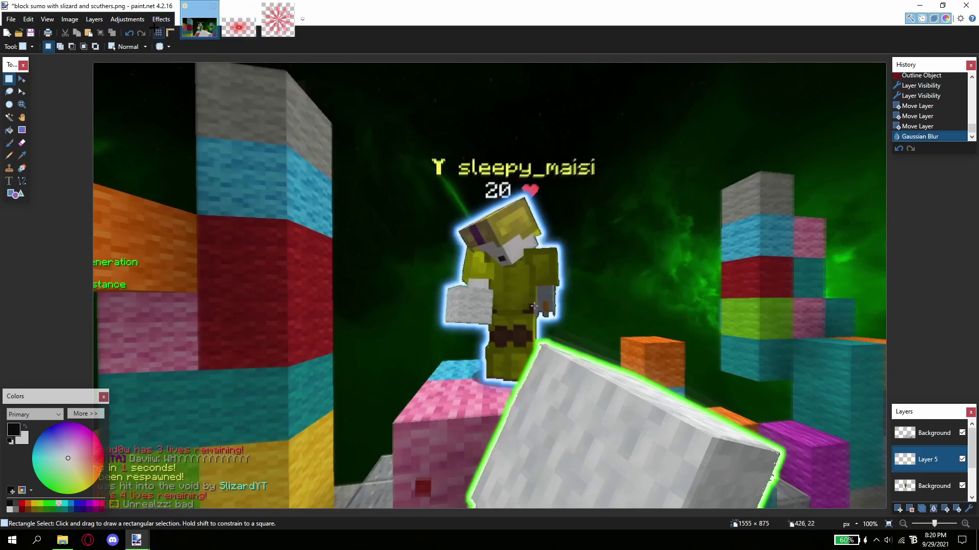
Apply the Glow photo effect to the block's blurred green outline on Layer 5.
click(161, 19)
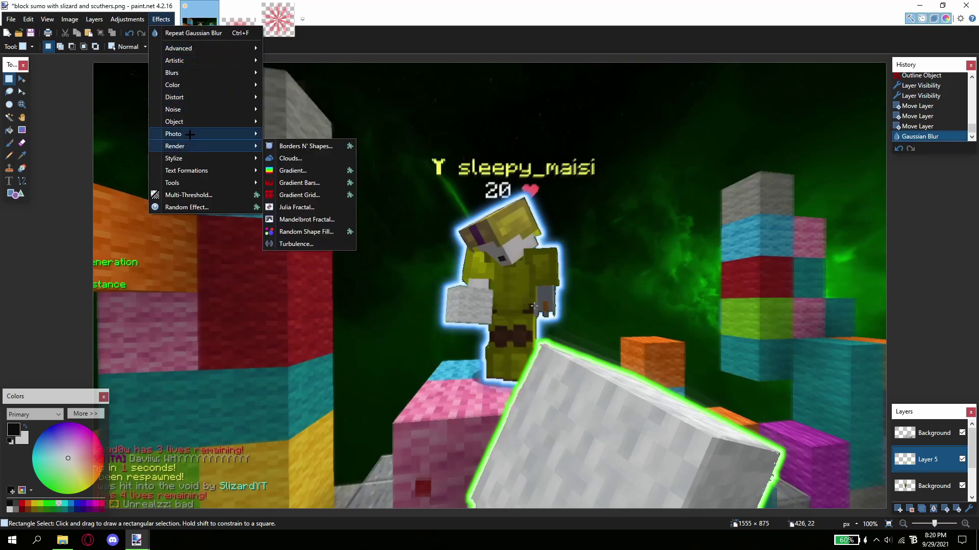
mouse_move(173, 134)
click(291, 133)
click(503, 310)
scroll(489, 283, down, 3)
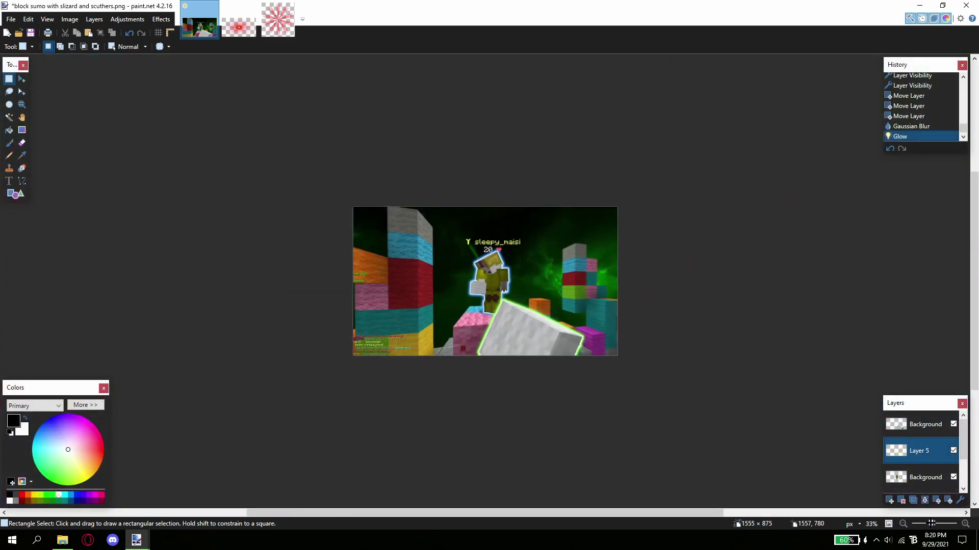
scroll(489, 283, up, 3)
scroll(530, 302, down, 1)
scroll(917, 451, down, 1)
Darken the bottom Background layer with Hue / Saturation by setting the lightness to -50.
click(911, 474)
click(127, 19)
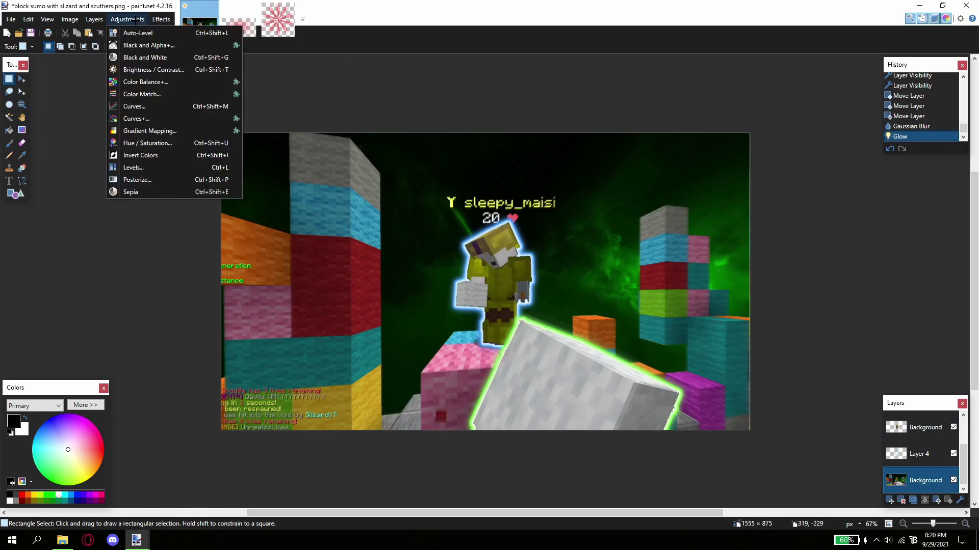
click(153, 133)
drag(463, 290, 437, 290)
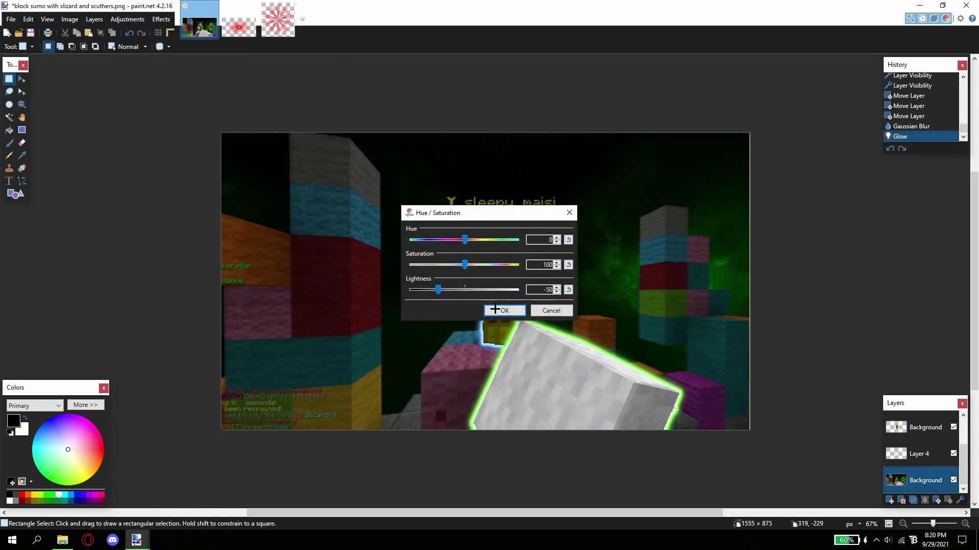
click(494, 310)
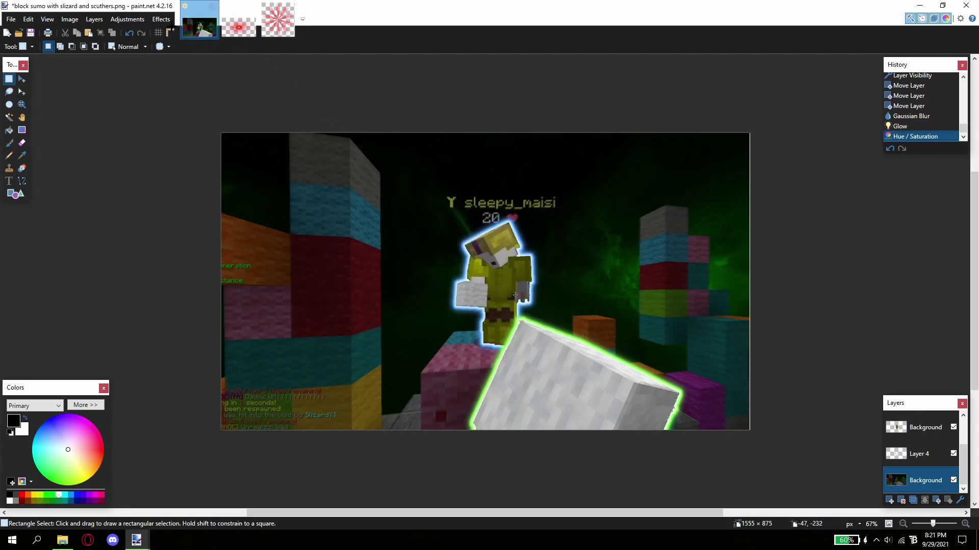
Apply a Gaussian Blur to the darkened bottom Background layer.
click(161, 19)
mouse_move(183, 74)
click(275, 86)
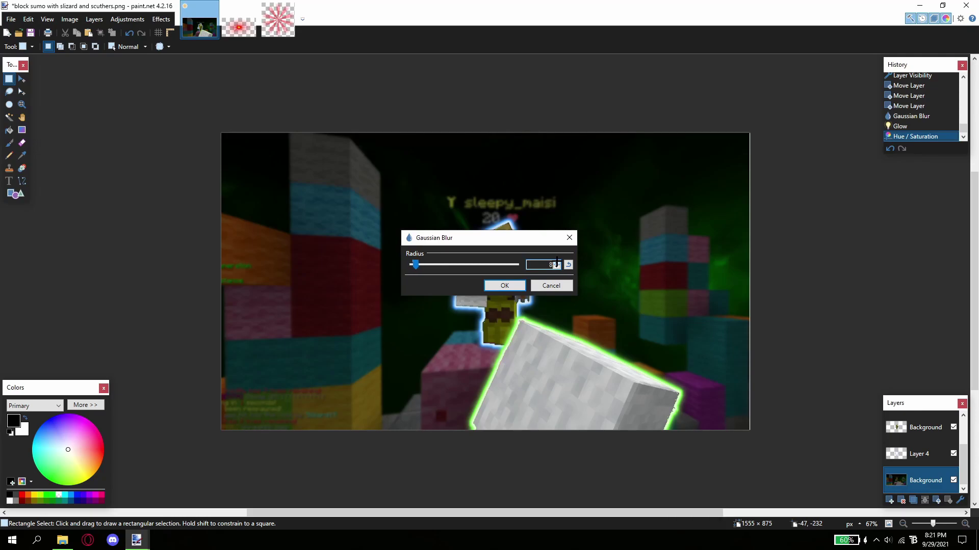
click(510, 285)
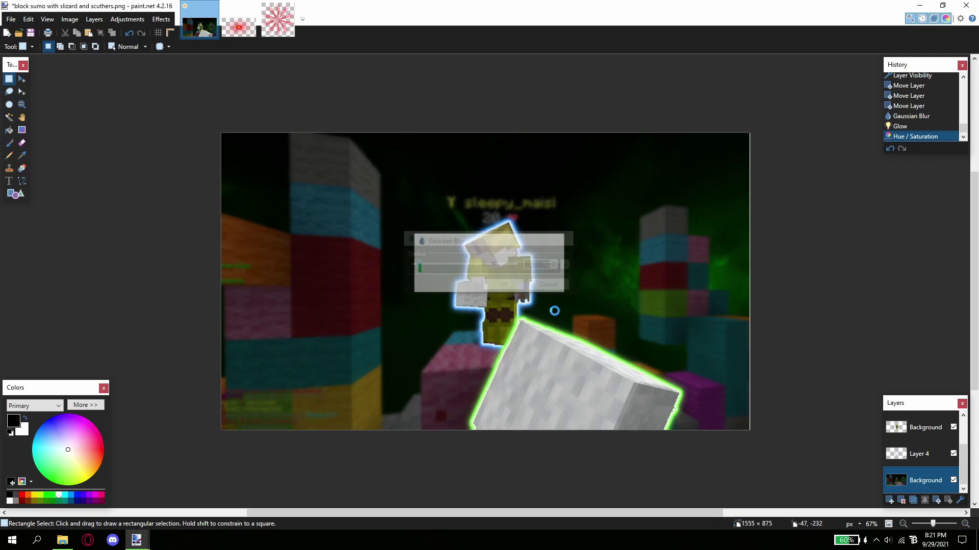
click(965, 523)
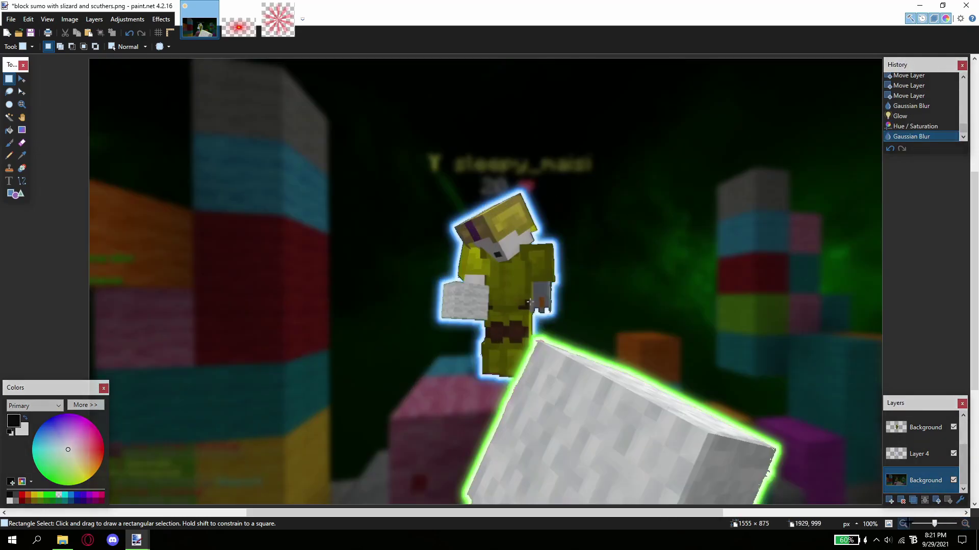
click(902, 524)
click(902, 524)
key(ctrl+plus)
key(ctrl+plus)
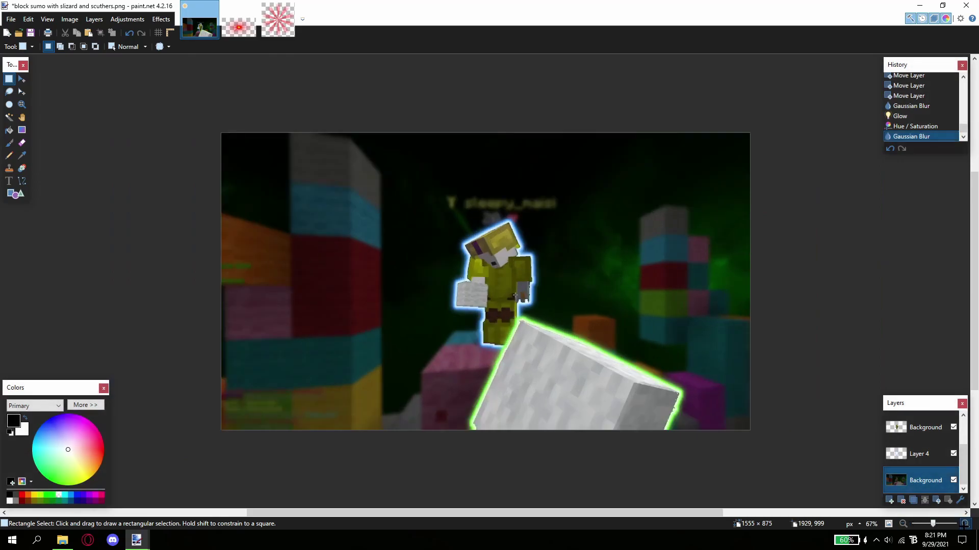
click(903, 524)
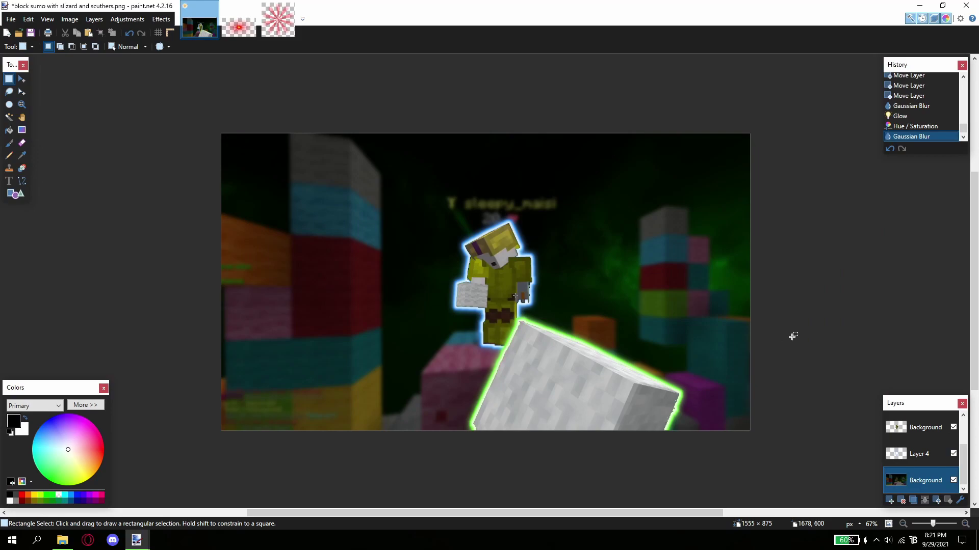
Add a layer above the bottom Background layer and render a solid white rectangular border of width 50 with Borders N' Shapes.
click(889, 500)
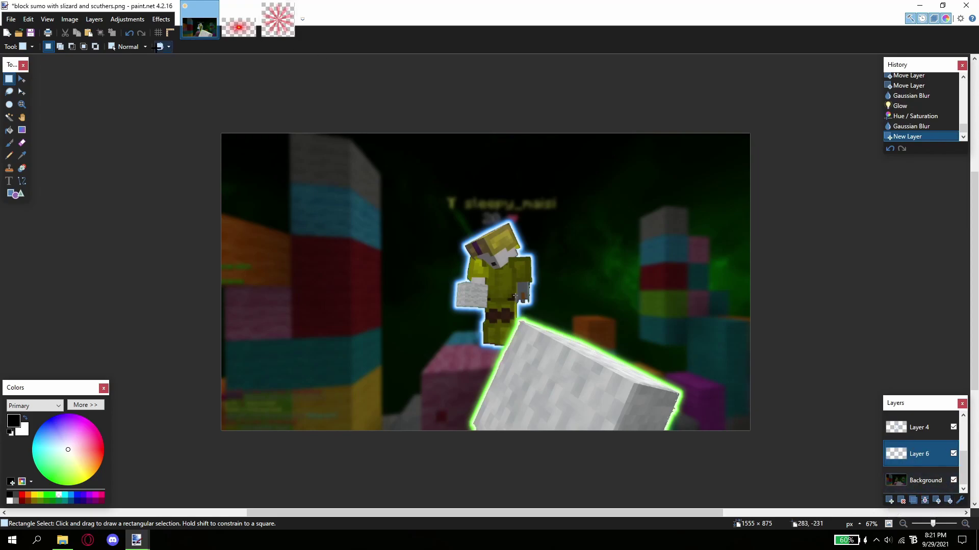
click(161, 20)
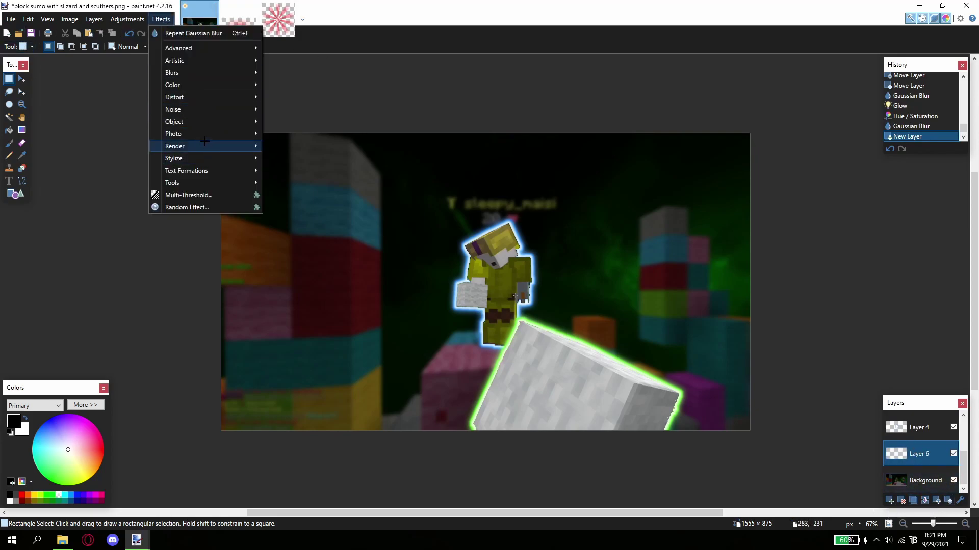
mouse_move(204, 146)
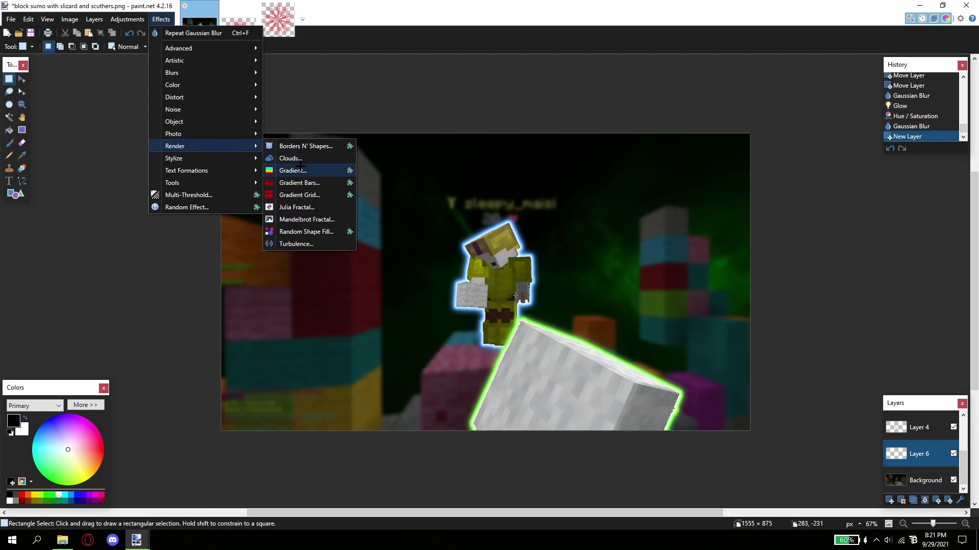
click(305, 146)
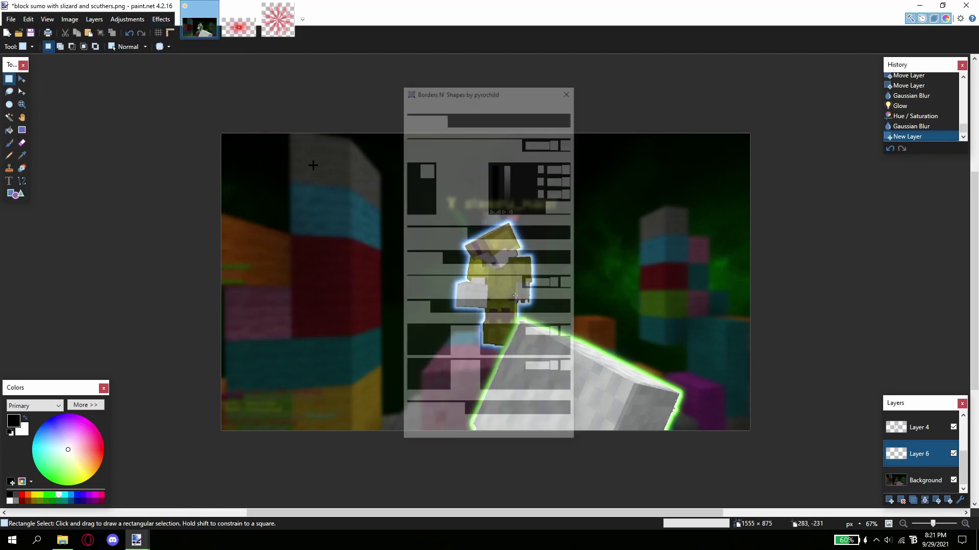
drag(507, 186, 508, 163)
drag(413, 142, 463, 144)
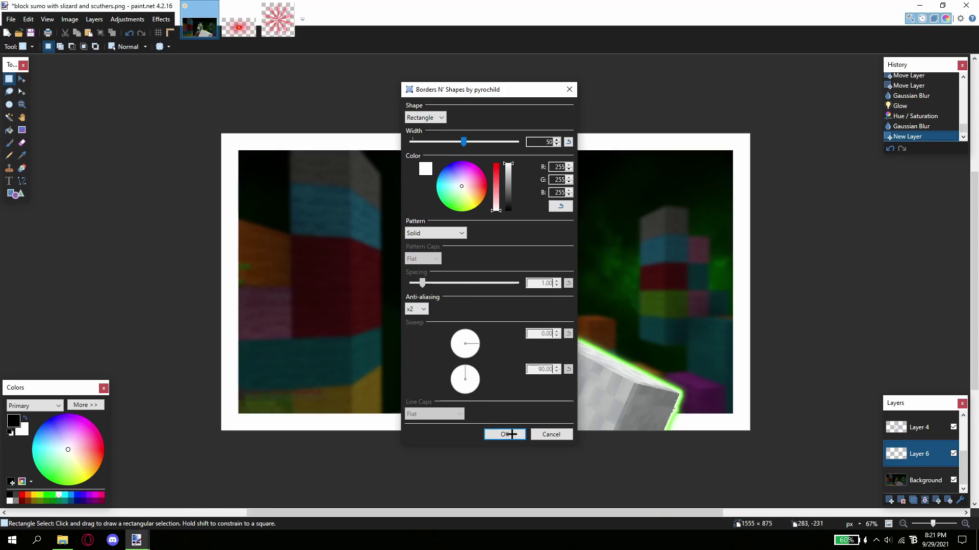
click(505, 434)
key(ctrl+minus)
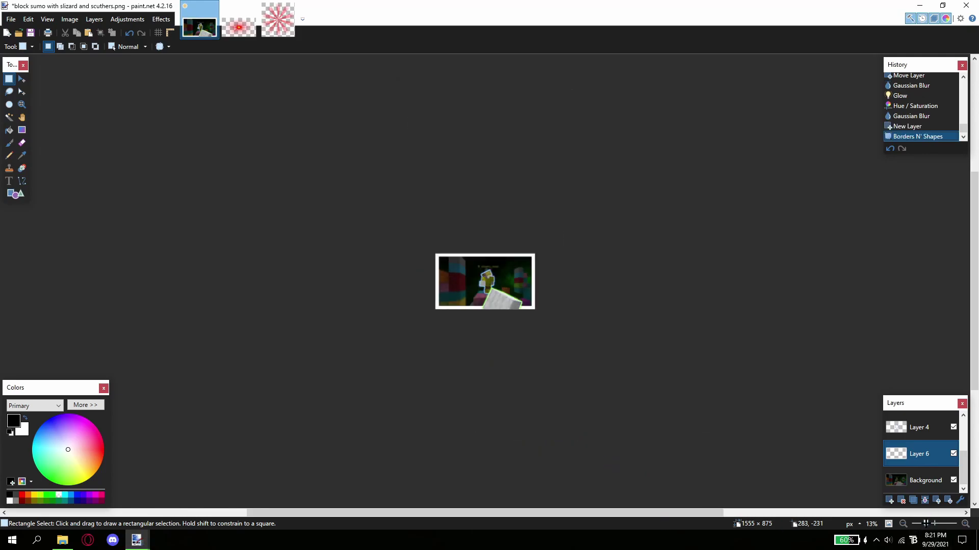
key(ctrl+plus)
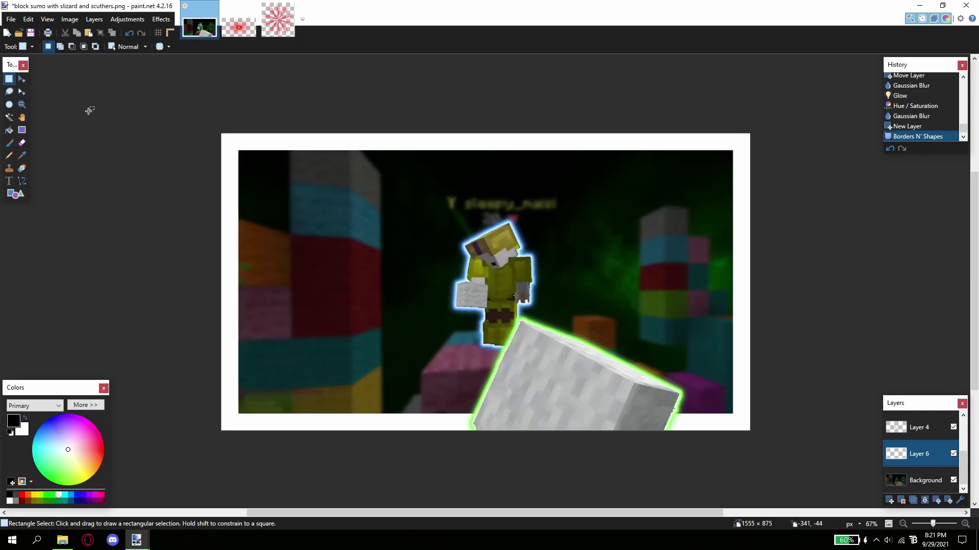
Select the white border with the Magic Wand and delete its layer, Layer 6, keeping the selection.
click(9, 117)
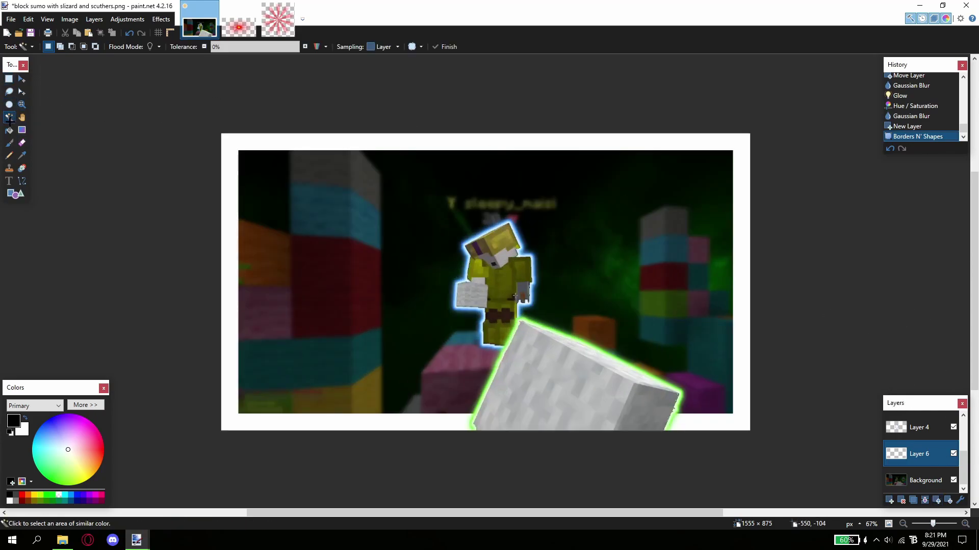
click(231, 140)
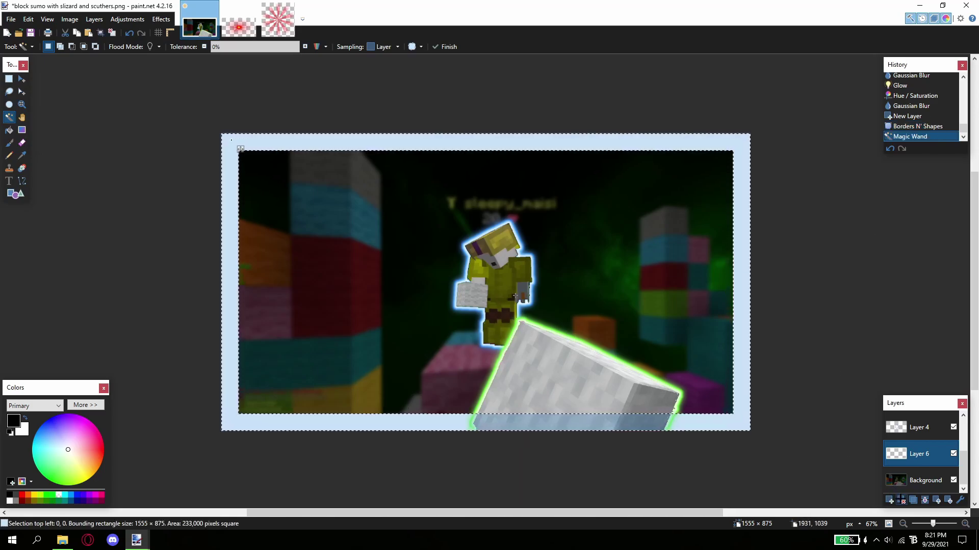
click(901, 500)
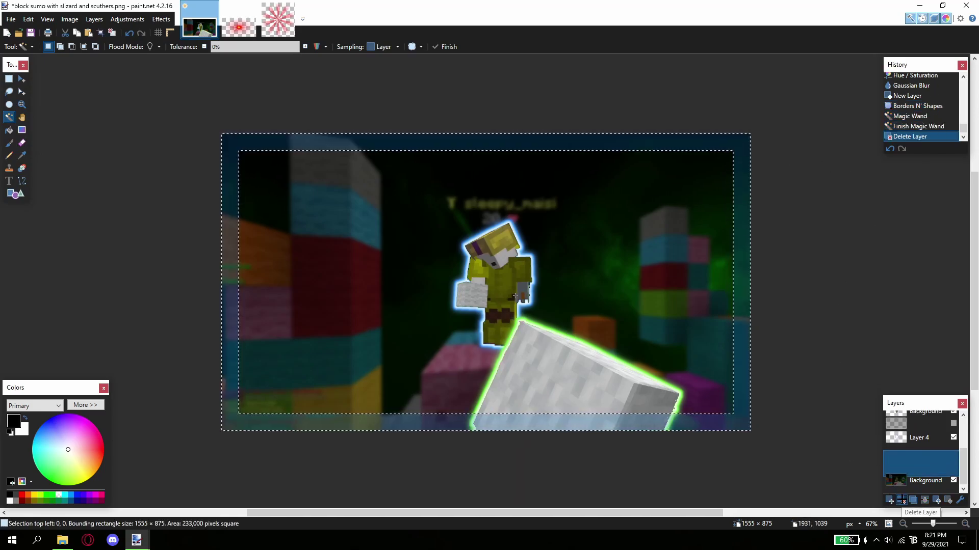
Duplicate the bottom Background layer, invert the border selection, and erase the duplicate's interior so only a frame is left.
click(913, 500)
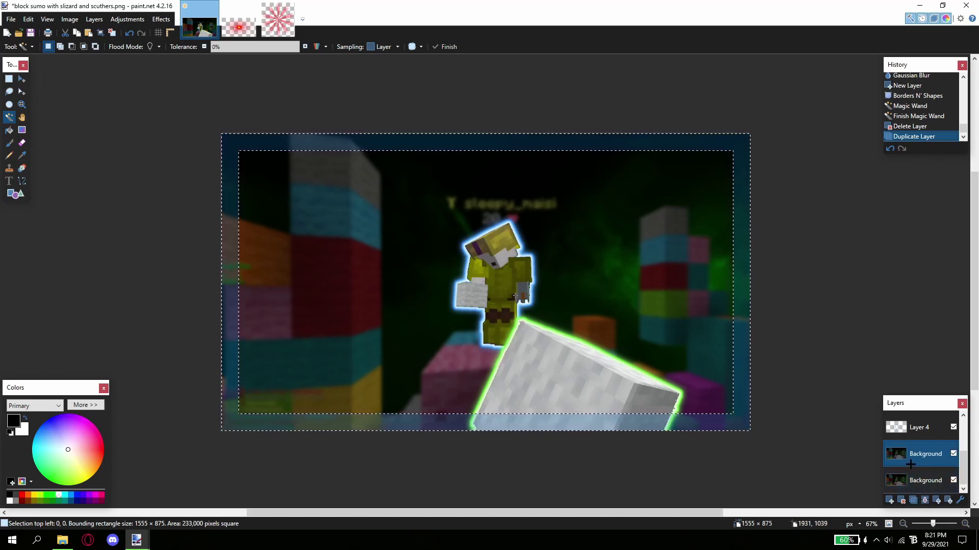
click(917, 479)
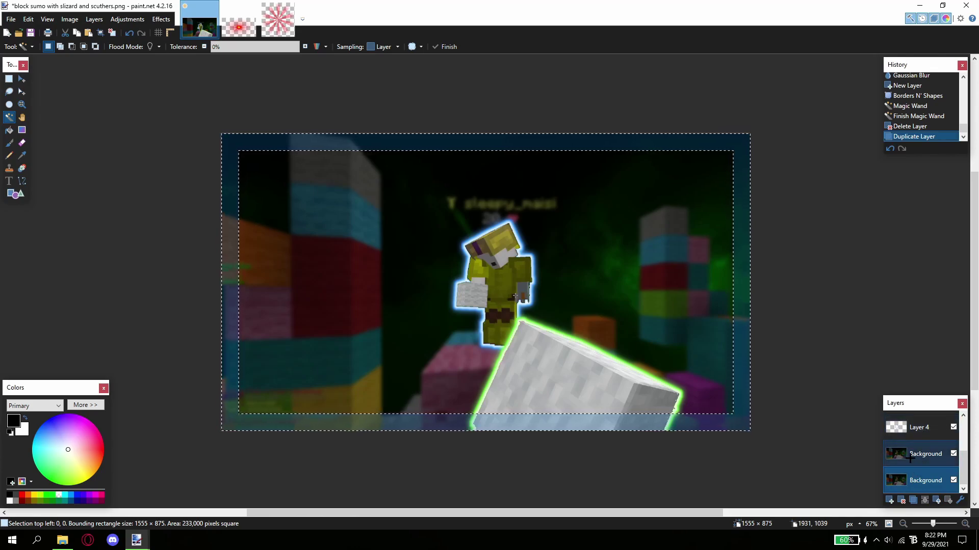
click(910, 457)
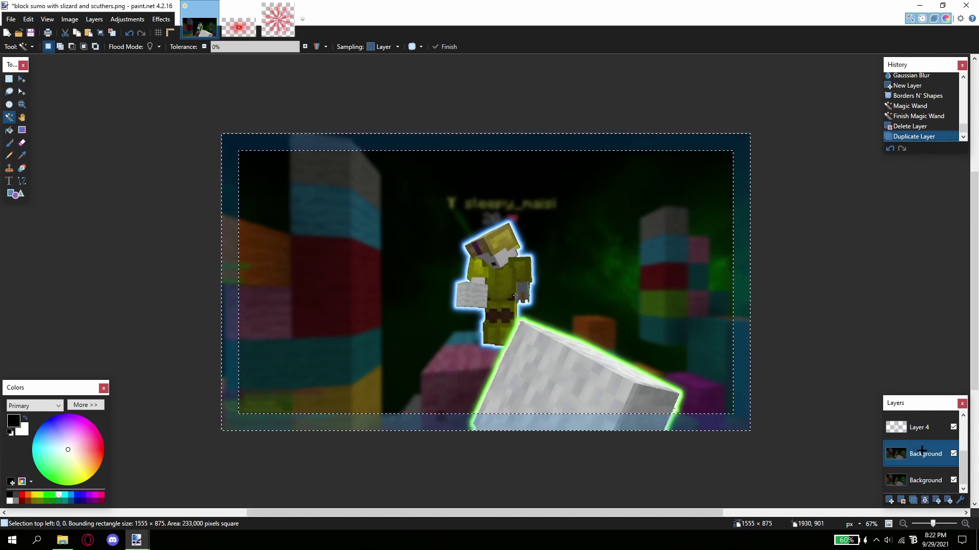
click(11, 19)
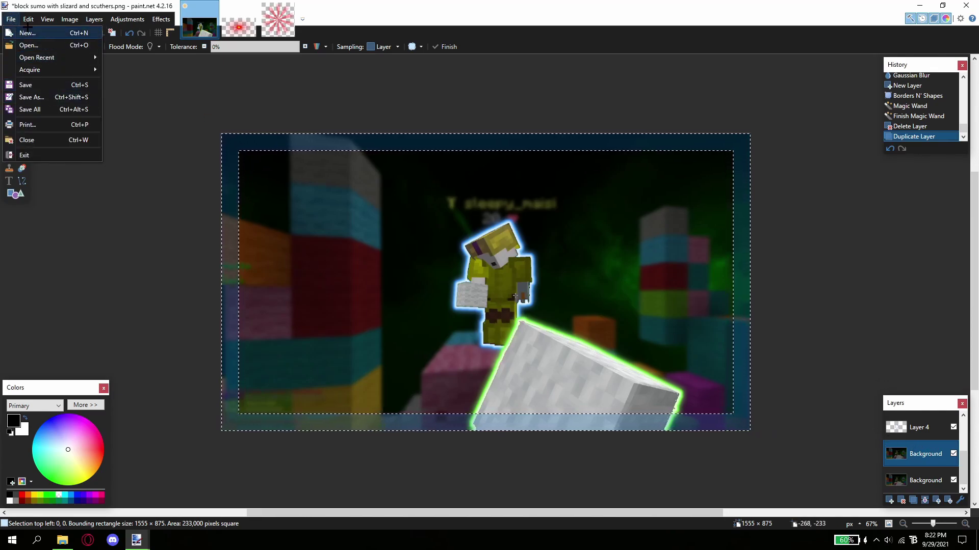
mouse_move(28, 19)
click(62, 187)
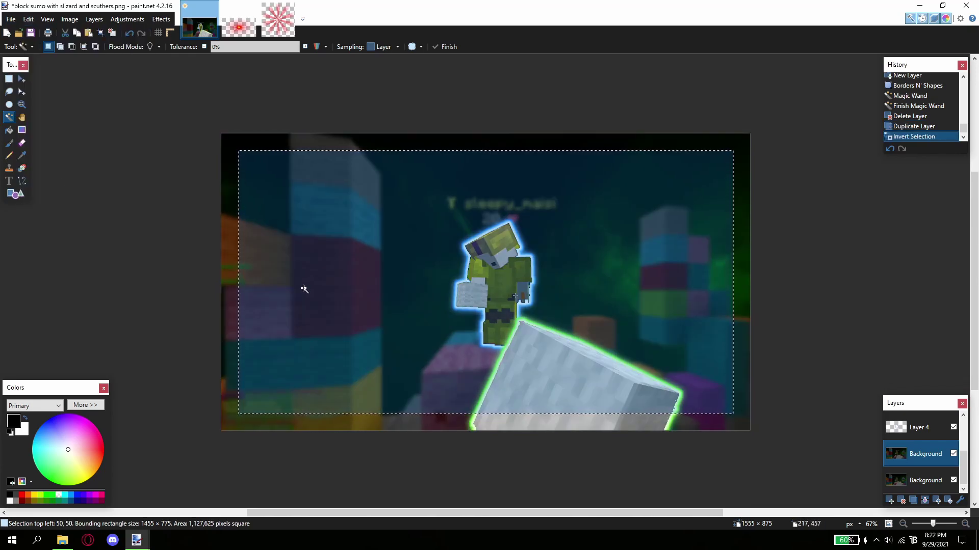
key(Delete)
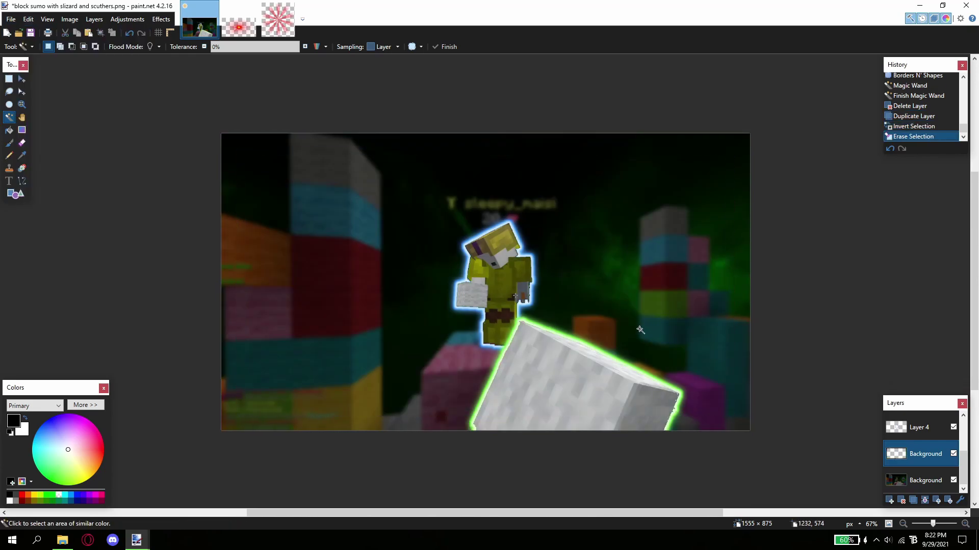
key(s)
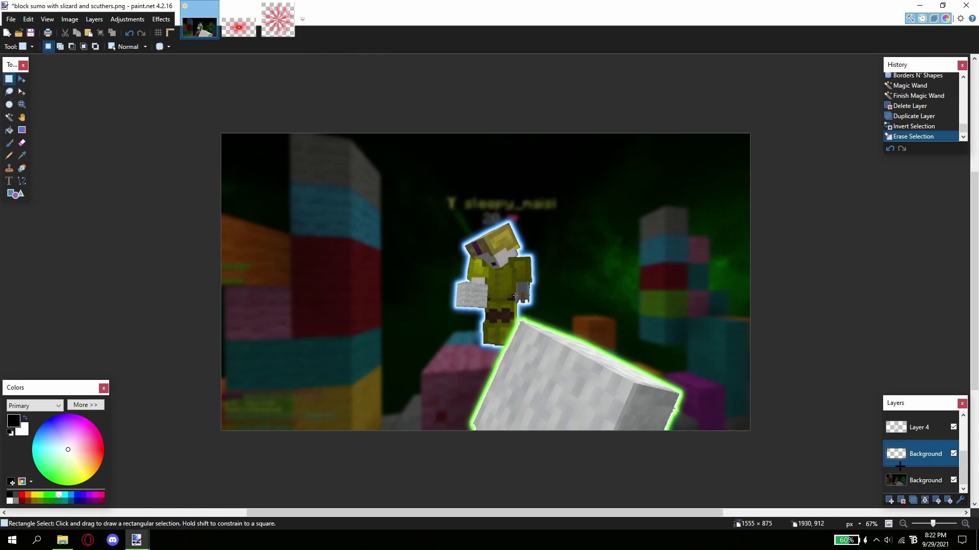
click(916, 482)
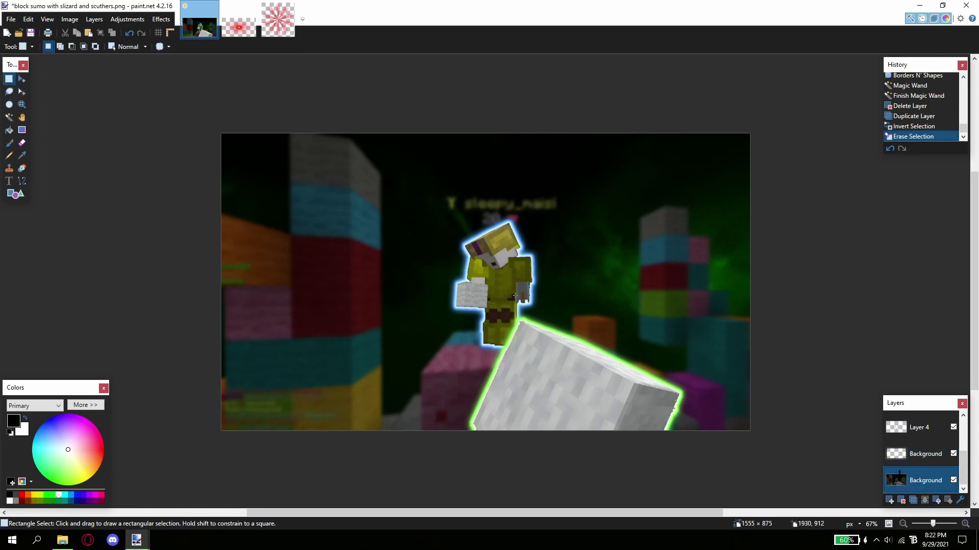
click(127, 19)
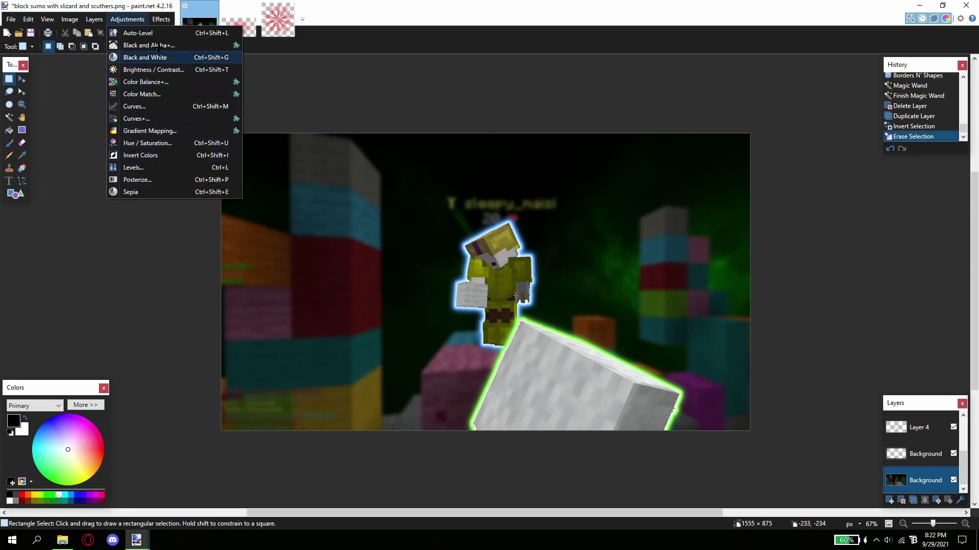
click(161, 19)
click(161, 19)
mouse_move(184, 133)
click(291, 148)
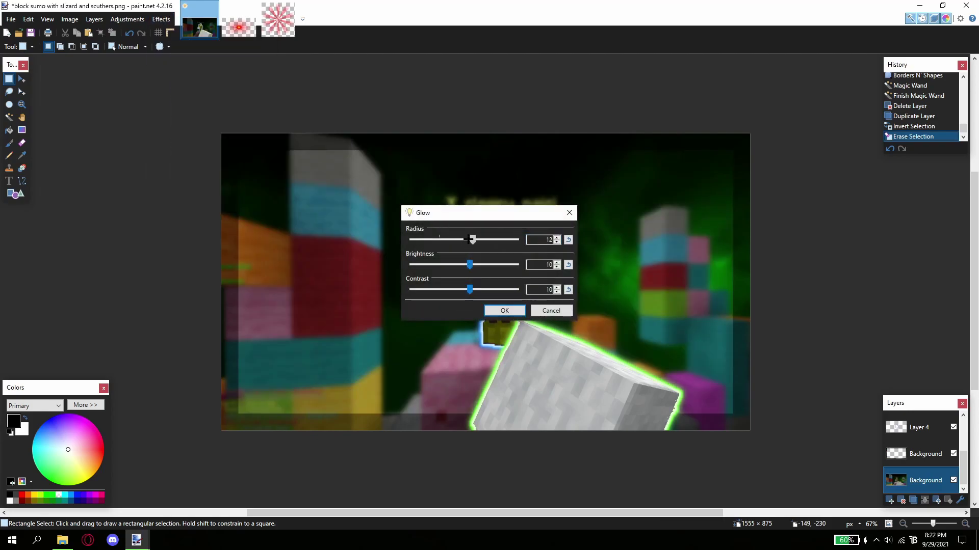
click(552, 311)
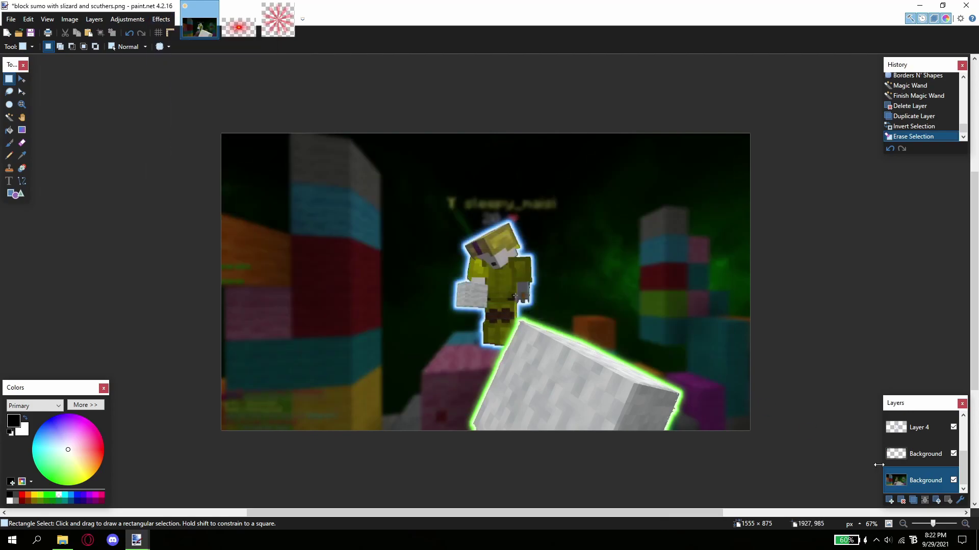
Apply the Glow effect with radius 1 to the frame-shaped Background duplicate to brighten the image's border.
click(897, 455)
click(168, 21)
mouse_move(184, 134)
click(291, 146)
drag(482, 247, 260, 236)
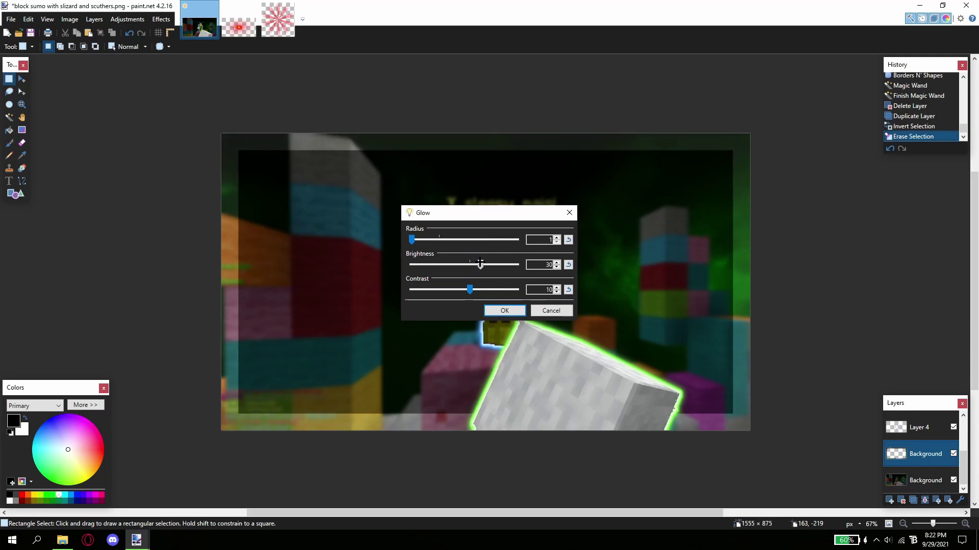
click(504, 310)
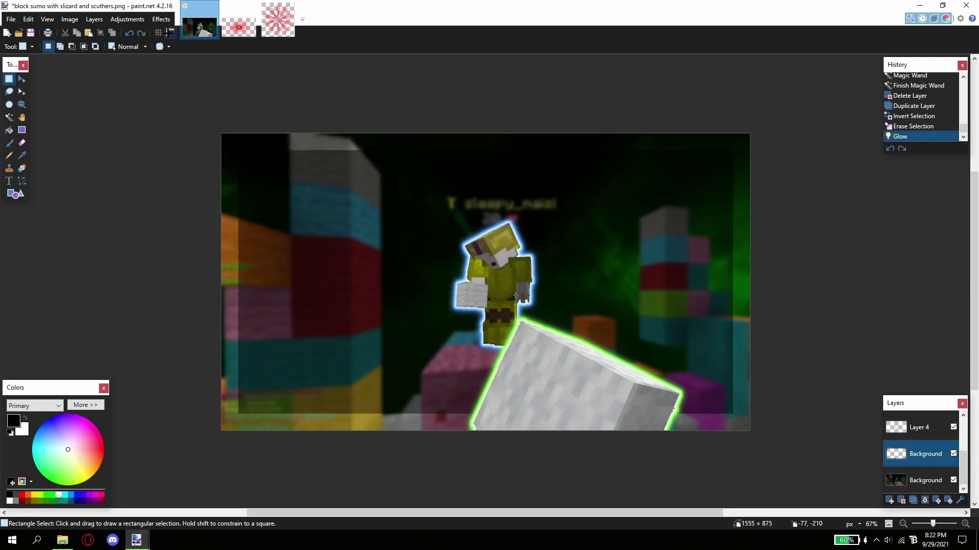
Repeat the Glow effect on the frame-shaped Background duplicate to brighten the border further.
double_click(168, 9)
click(160, 26)
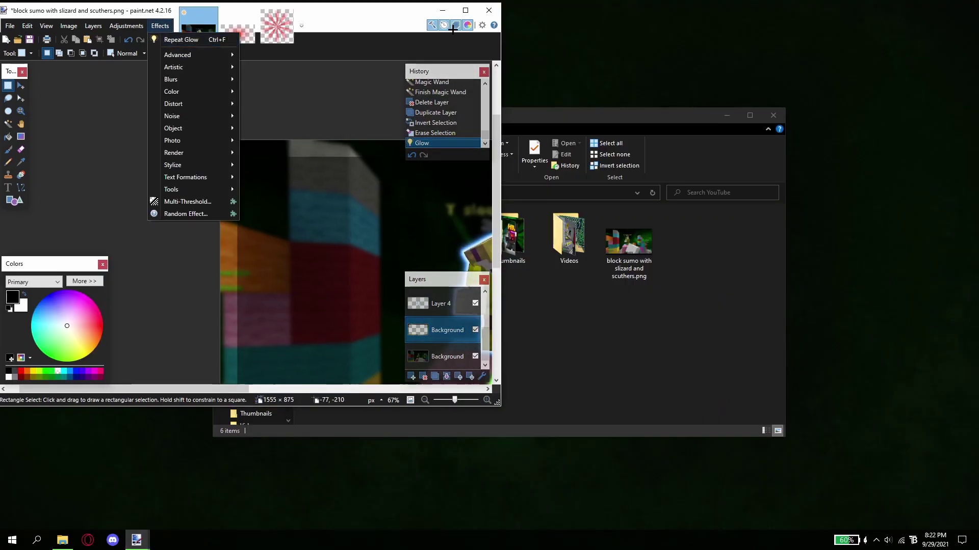
key(Escape)
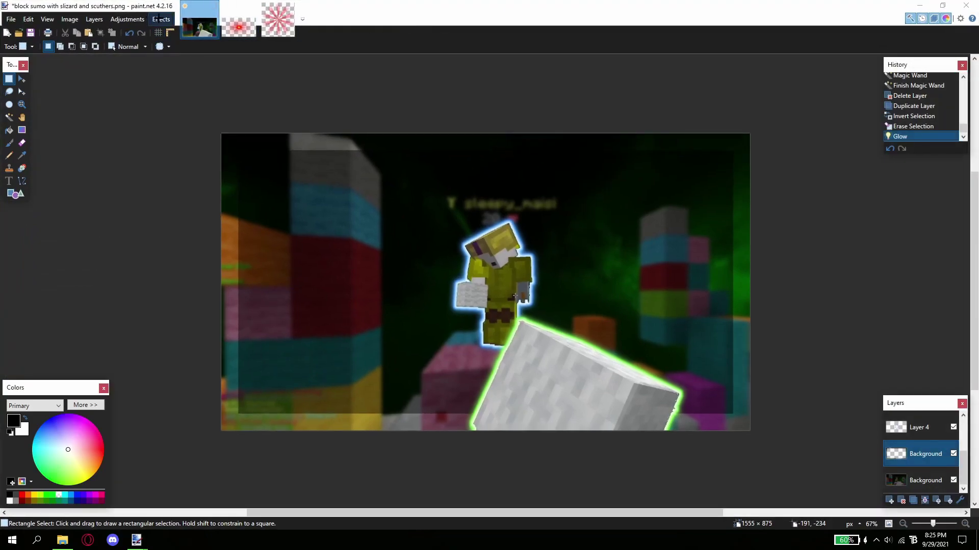
click(158, 19)
click(173, 32)
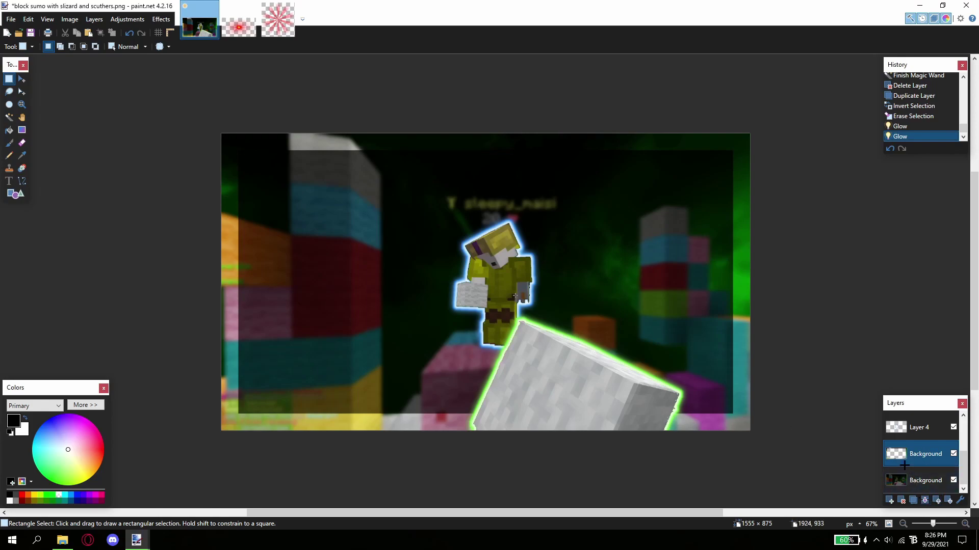
Duplicate the glowing frame layer and turn the lower copy black with Hue / Saturation lightness -100.
click(913, 500)
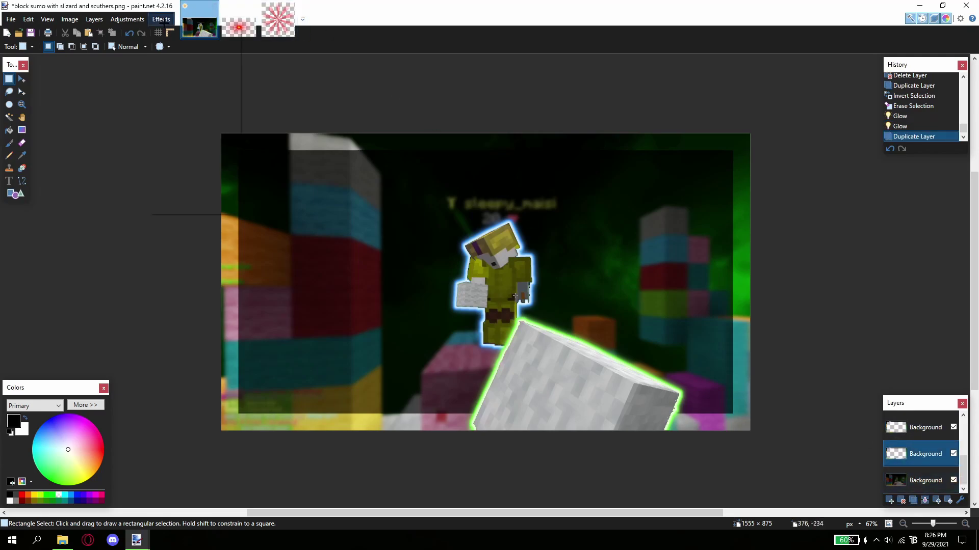
click(161, 19)
click(160, 142)
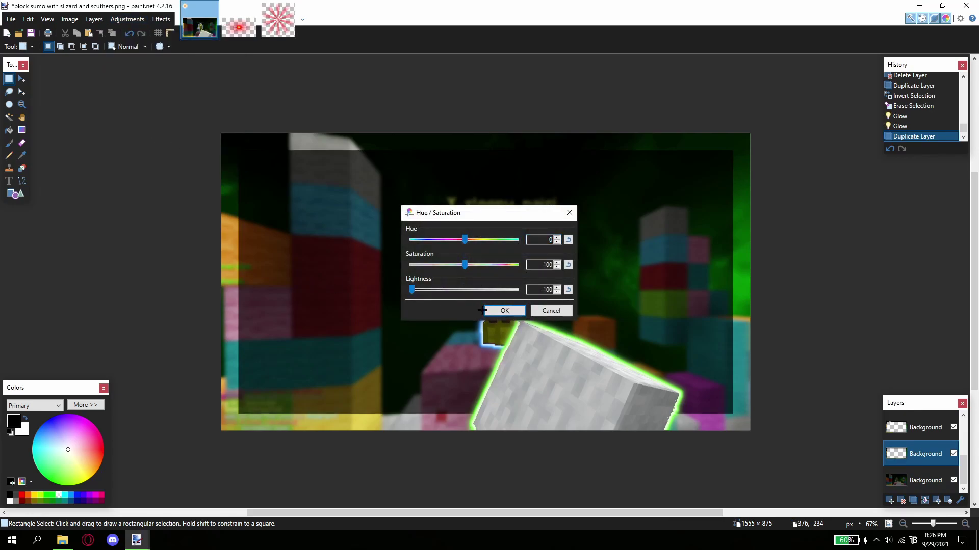
click(504, 311)
Apply a Gaussian Blur with radius 100 to the black frame layer to form a soft inner shadow.
click(161, 19)
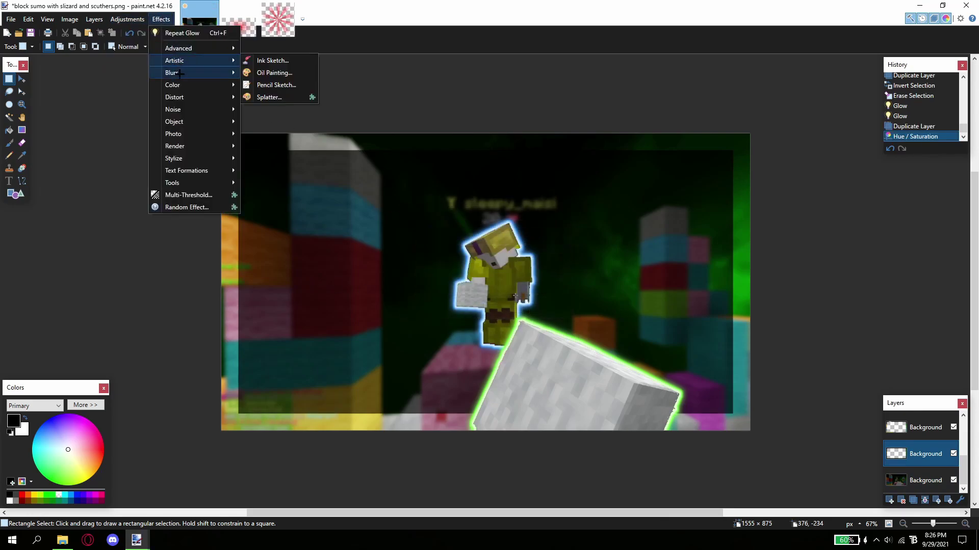
mouse_move(179, 73)
click(278, 87)
drag(415, 264, 465, 265)
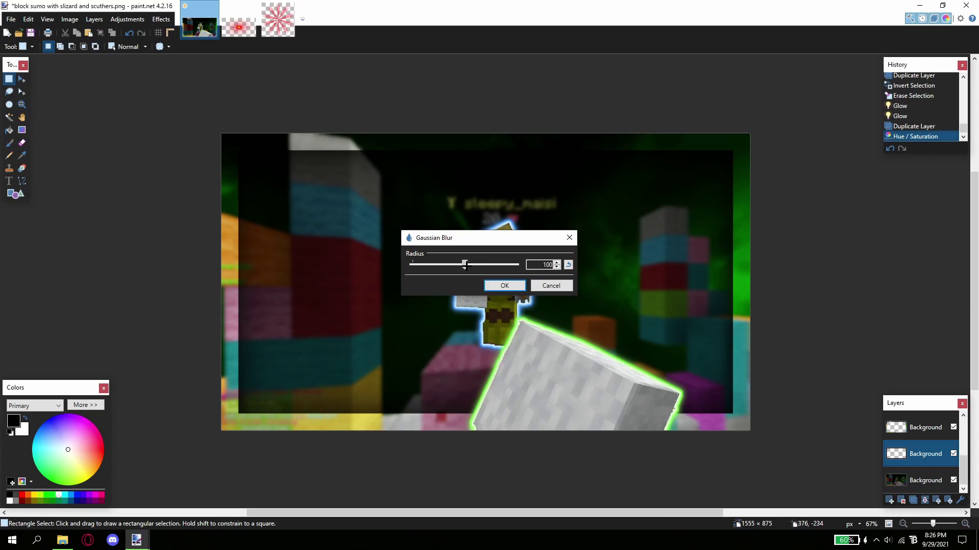
click(504, 285)
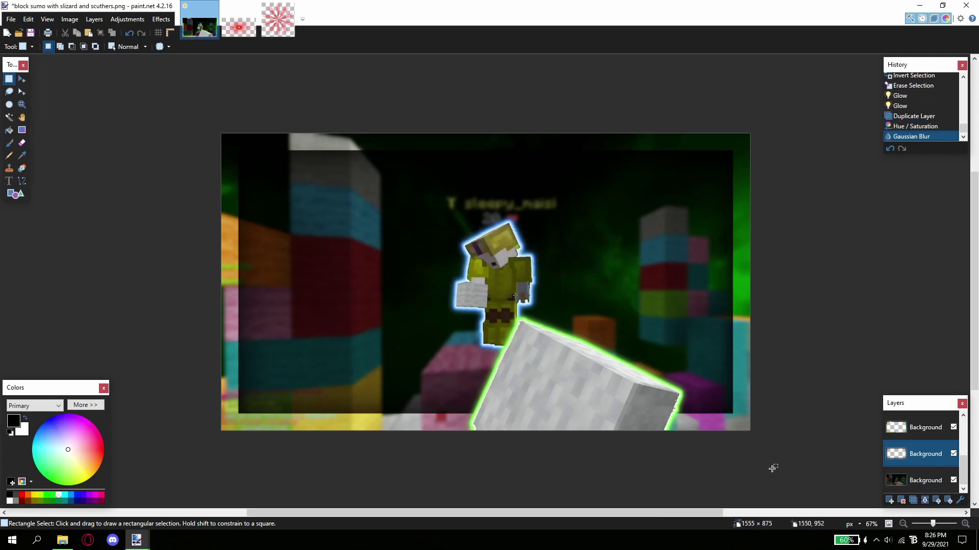
Duplicate the blurred black frame layer to strengthen the shadow inside the border.
click(912, 500)
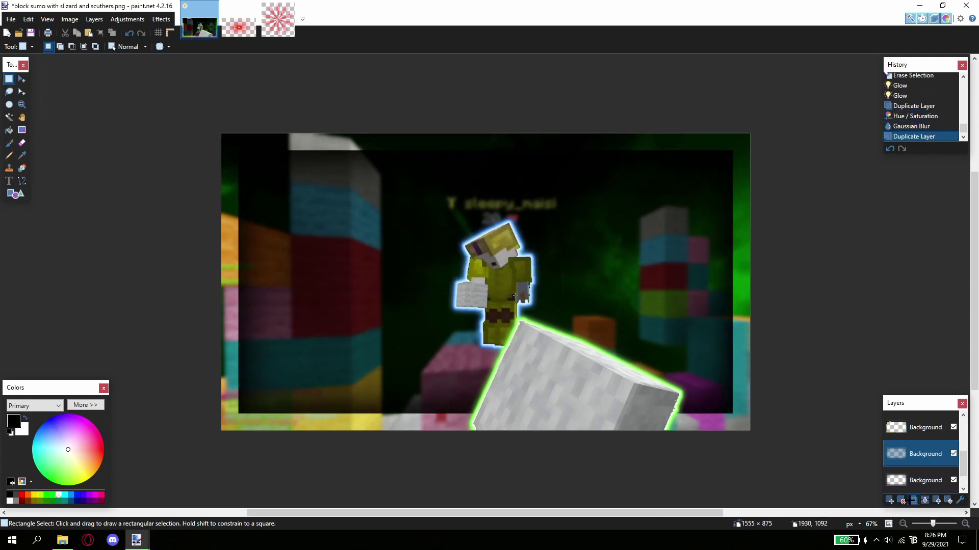
scroll(515, 297, down, 4)
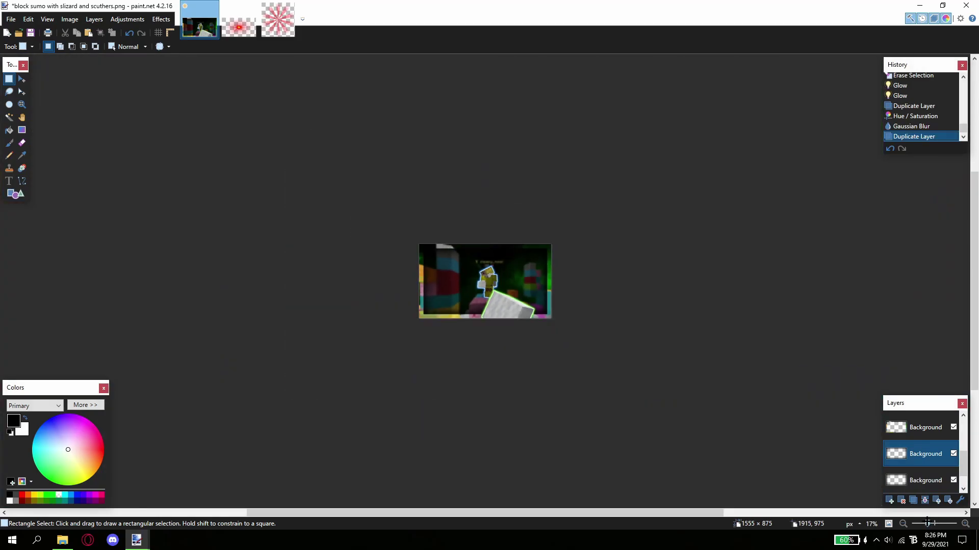
scroll(515, 297, up, 6)
drag(148, 499, 193, 486)
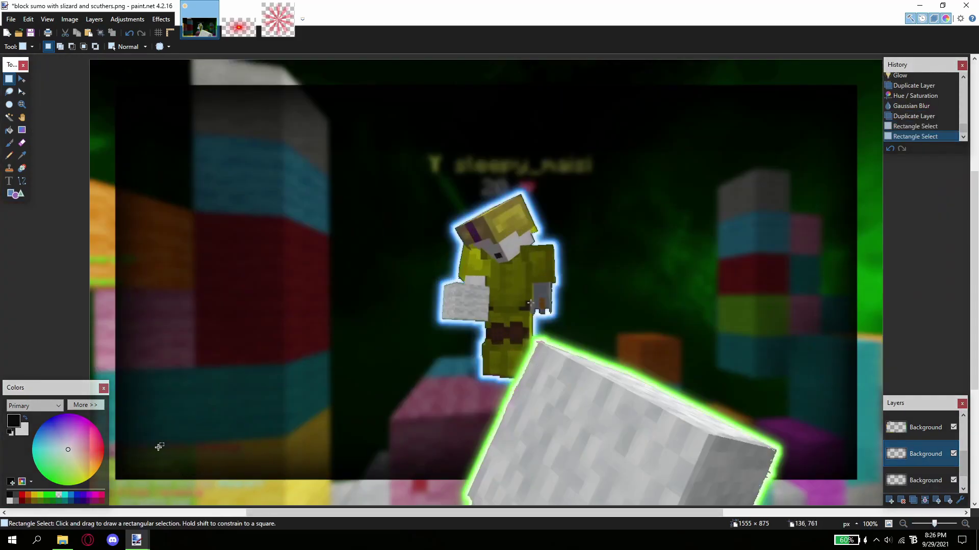
click(902, 524)
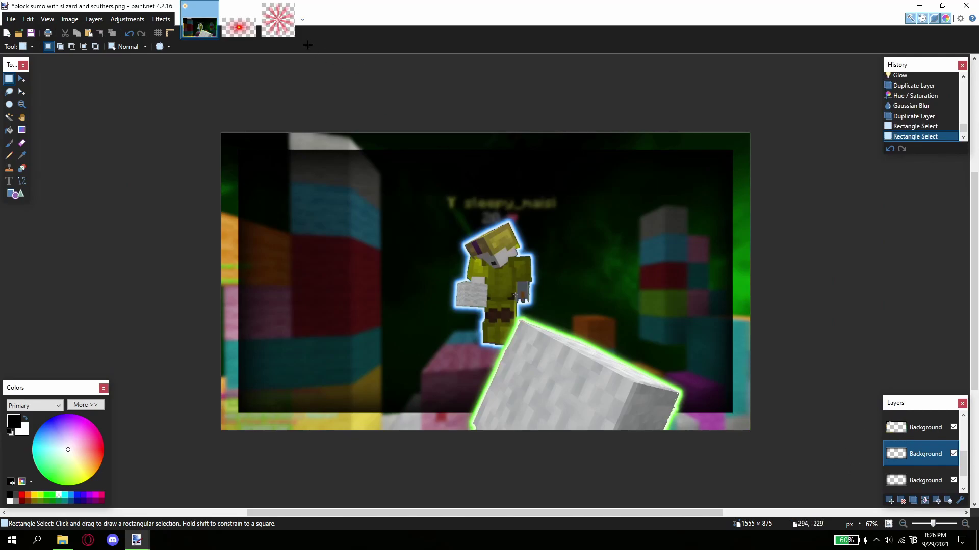
Copy the Sunburst image and paste it into a new layer of the thumbnail directly below Layer 4.
key(ctrl+shift+Tab)
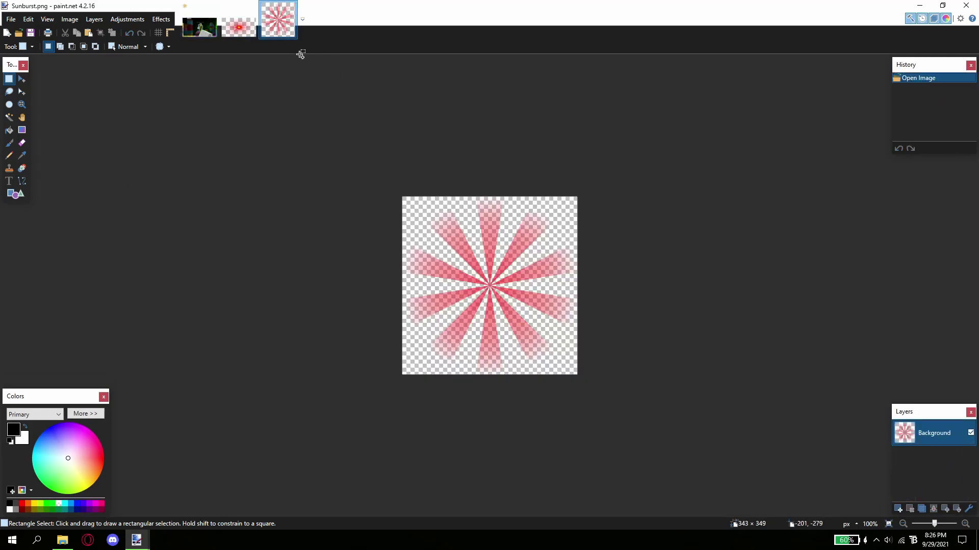
click(200, 21)
click(914, 473)
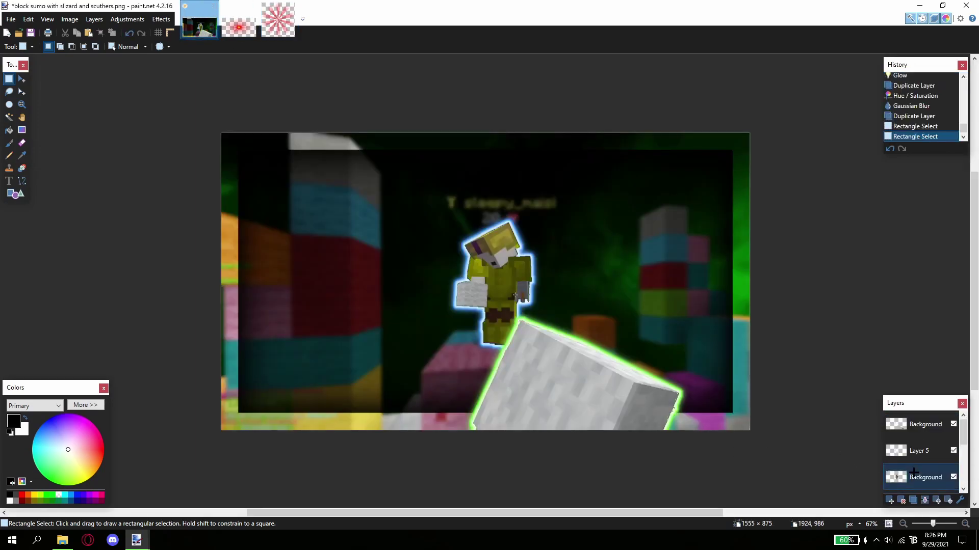
scroll(913, 473, down, 1)
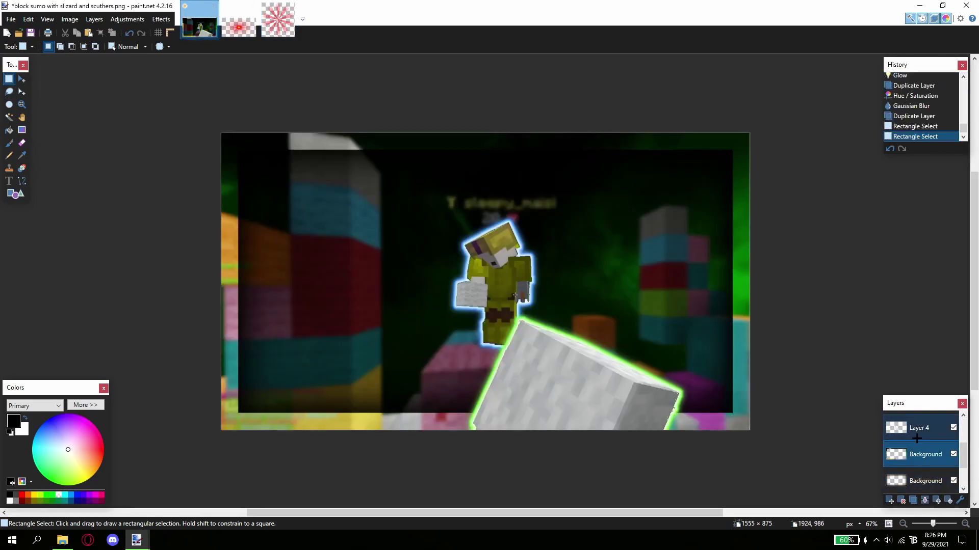
click(889, 500)
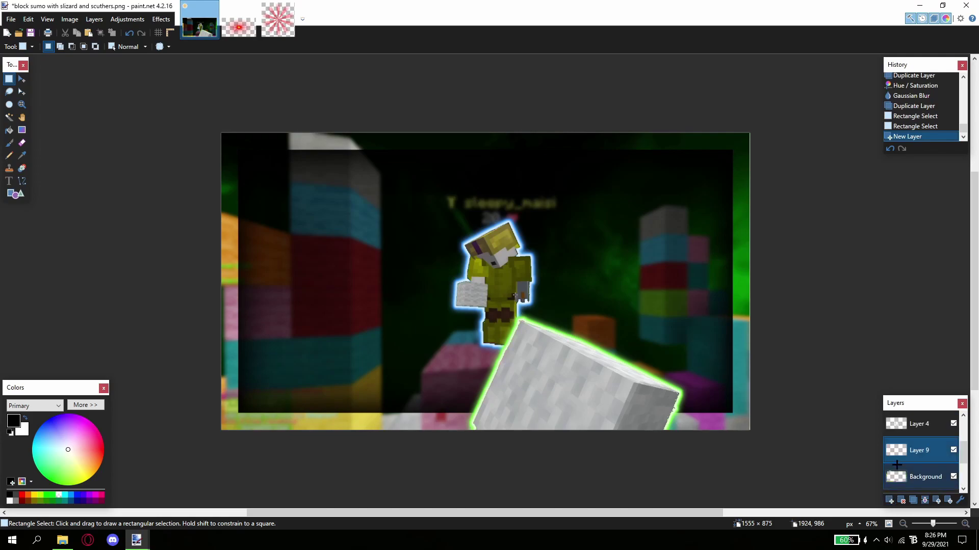
key(ctrl+v)
Stretch the pasted sunburst to about 1364 × 837 pixels and center its rays behind the player.
drag(337, 254, 655, 469)
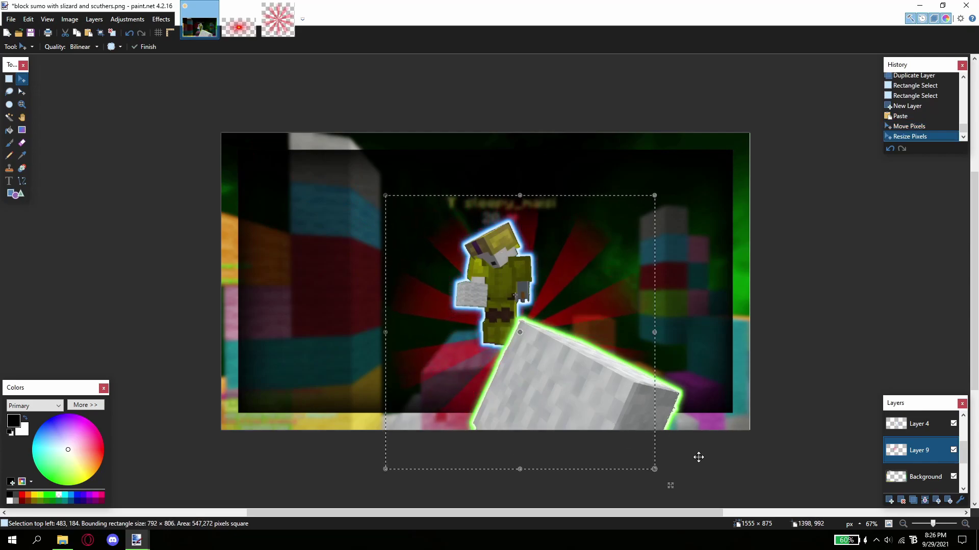
drag(655, 332, 864, 352)
drag(706, 380, 691, 412)
drag(568, 320, 614, 339)
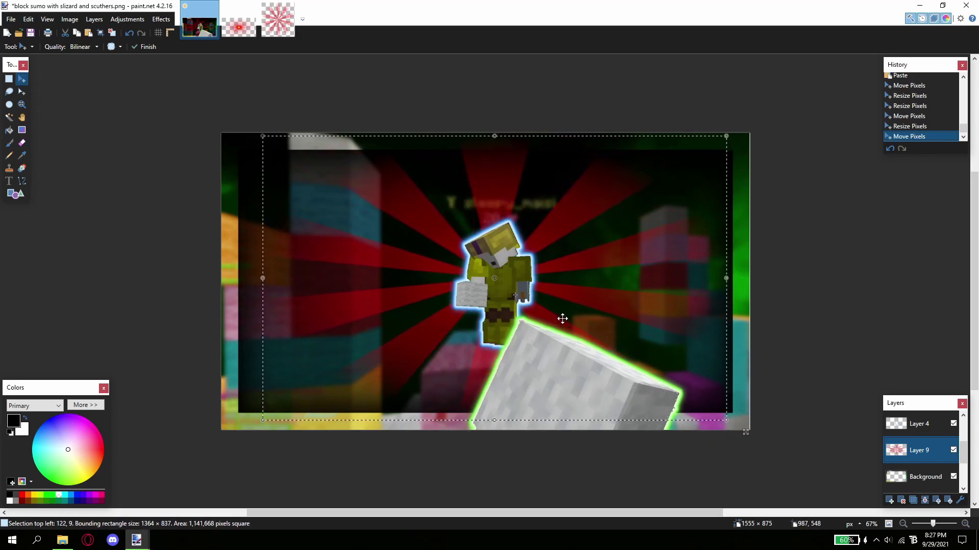
Recolor the sunburst yellow-green with Hue / Saturation, using hue 75 and lightness 0.
click(128, 19)
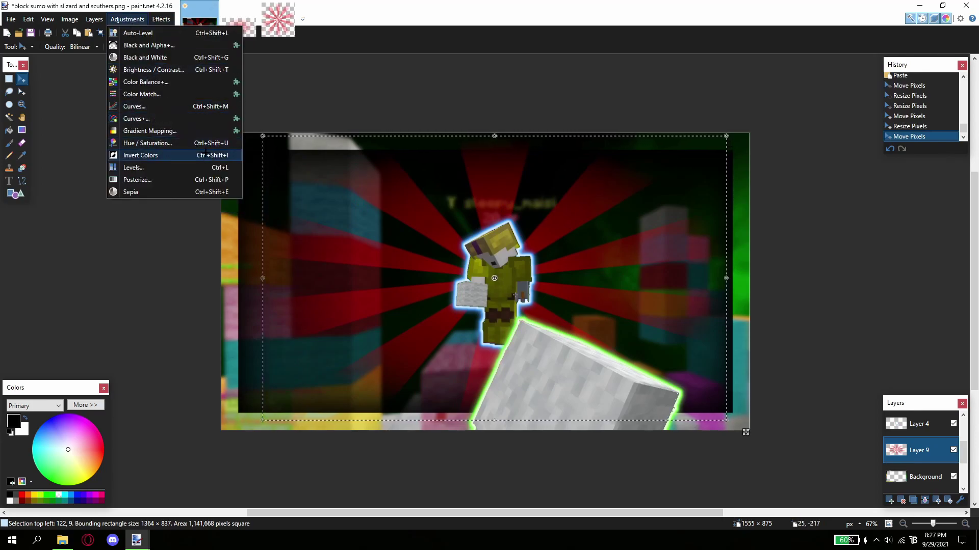
click(153, 144)
drag(460, 216, 648, 213)
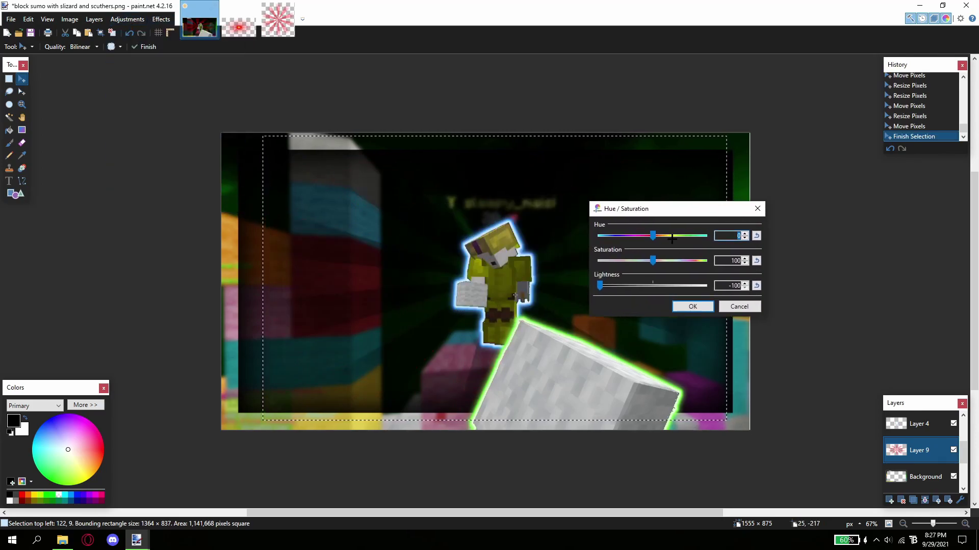
click(756, 285)
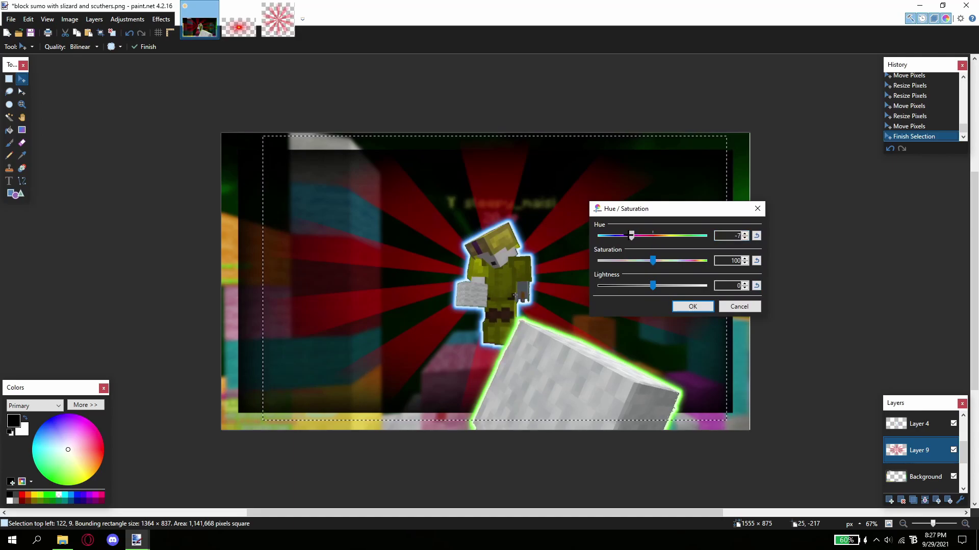
drag(634, 236, 673, 245)
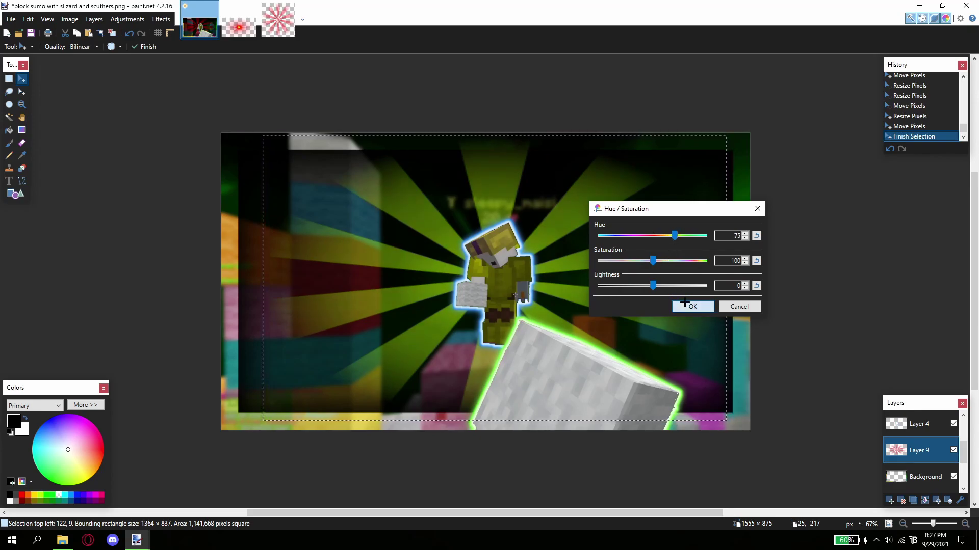
click(691, 307)
Apply a Gaussian Blur with radius 5 to the sunburst layer and clear the selection.
click(161, 19)
mouse_move(183, 73)
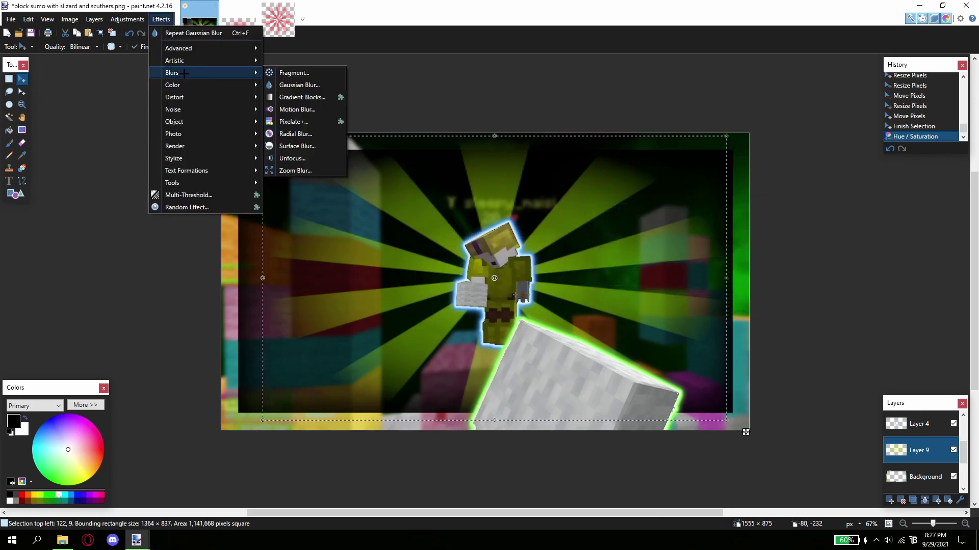
click(300, 85)
drag(442, 262, 411, 262)
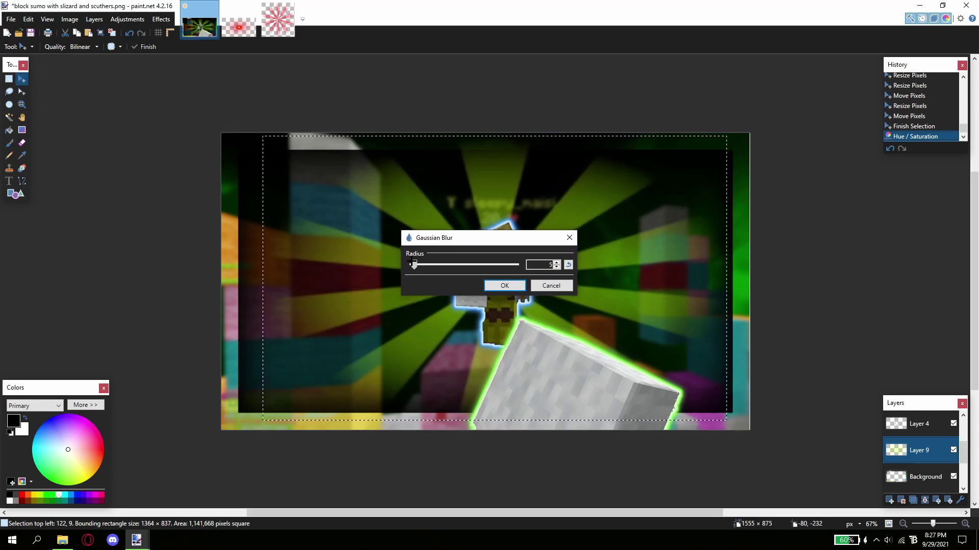
click(498, 286)
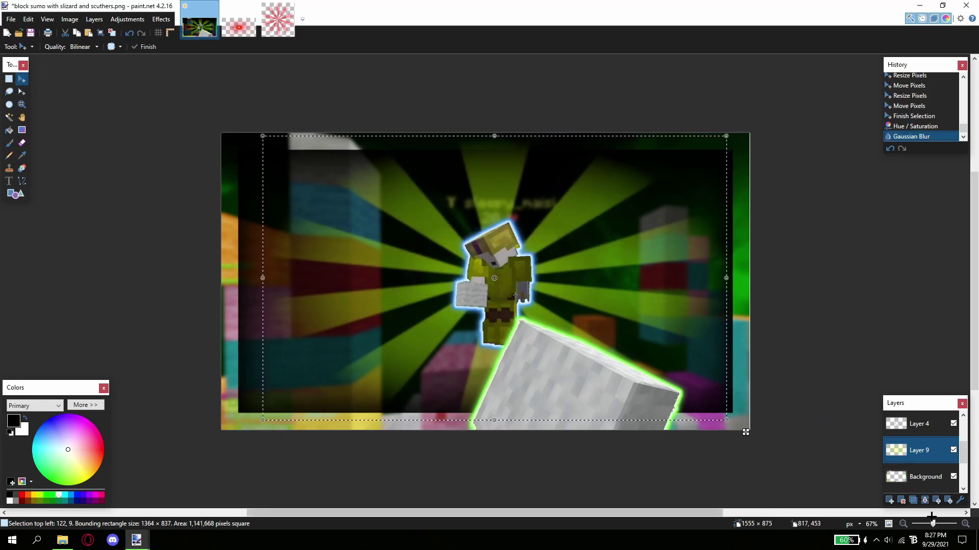
click(934, 523)
click(9, 78)
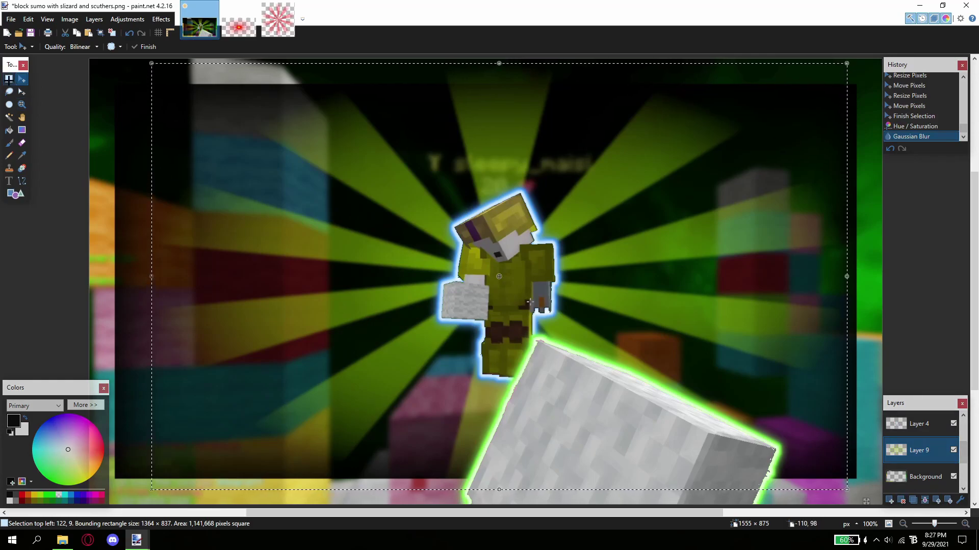
click(125, 152)
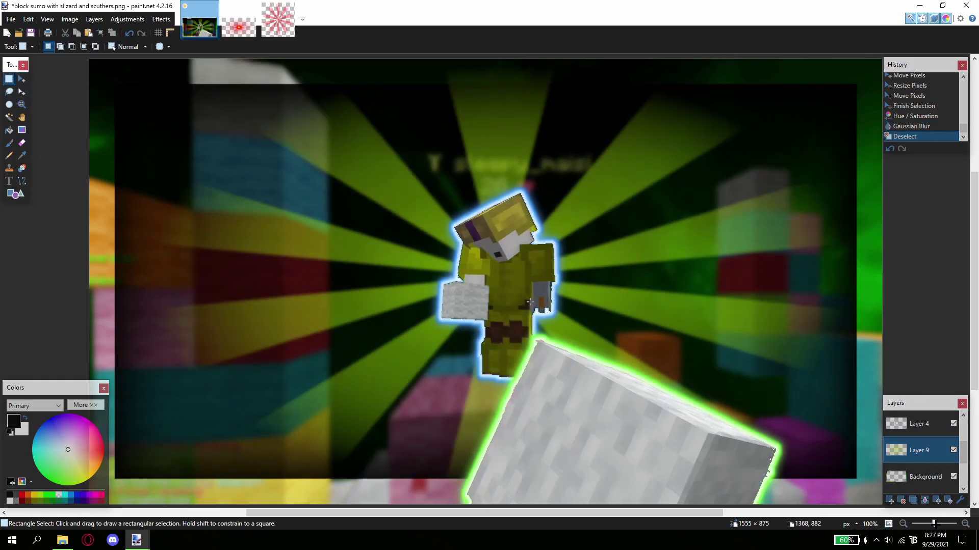
scroll(530, 303, up, 3)
scroll(530, 303, down, 8)
scroll(710, 382, up, 6)
scroll(622, 338, down, 5)
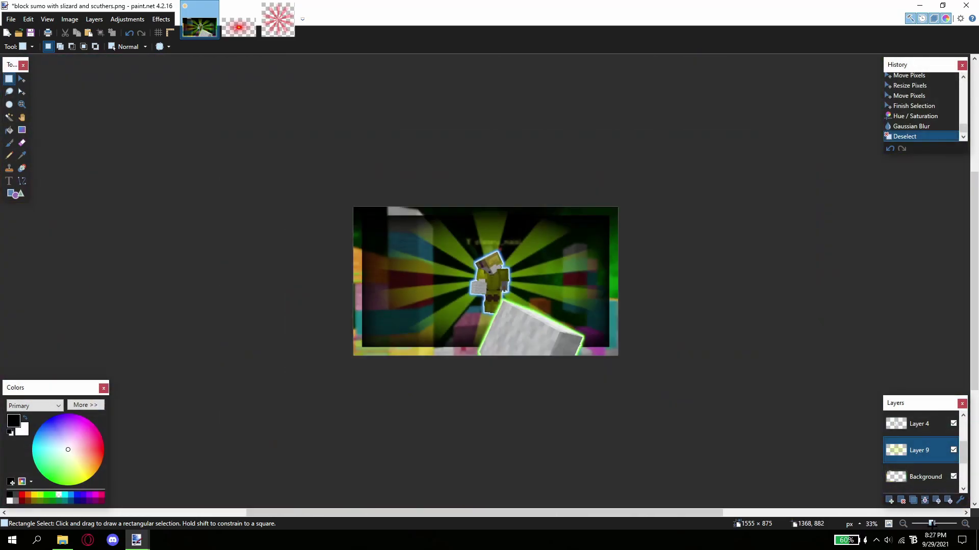
scroll(485, 281, up, 3)
scroll(485, 282, down, 1)
scroll(920, 448, down, 2)
Add a new layer at the top of the thumbnail, copy the Laser Eyes image, and close both effect images.
click(928, 416)
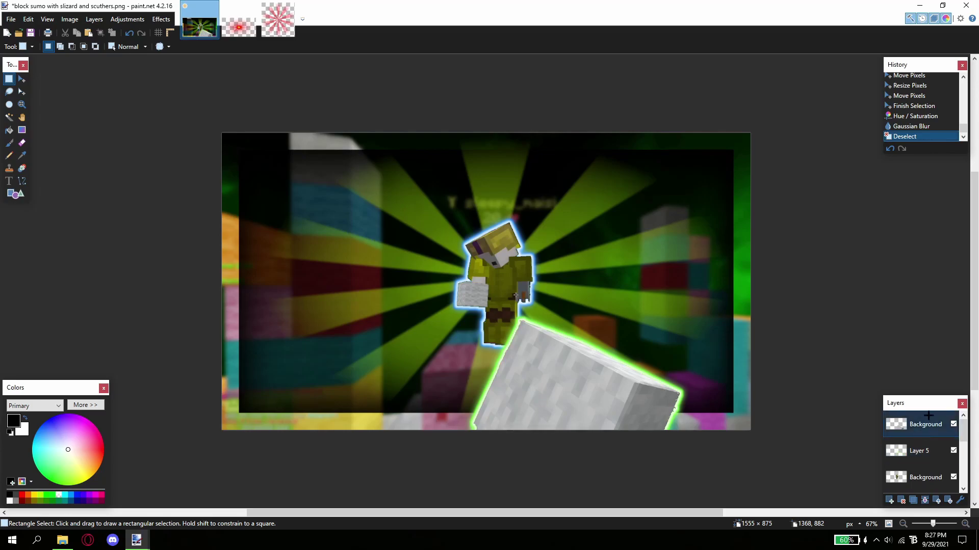
click(889, 500)
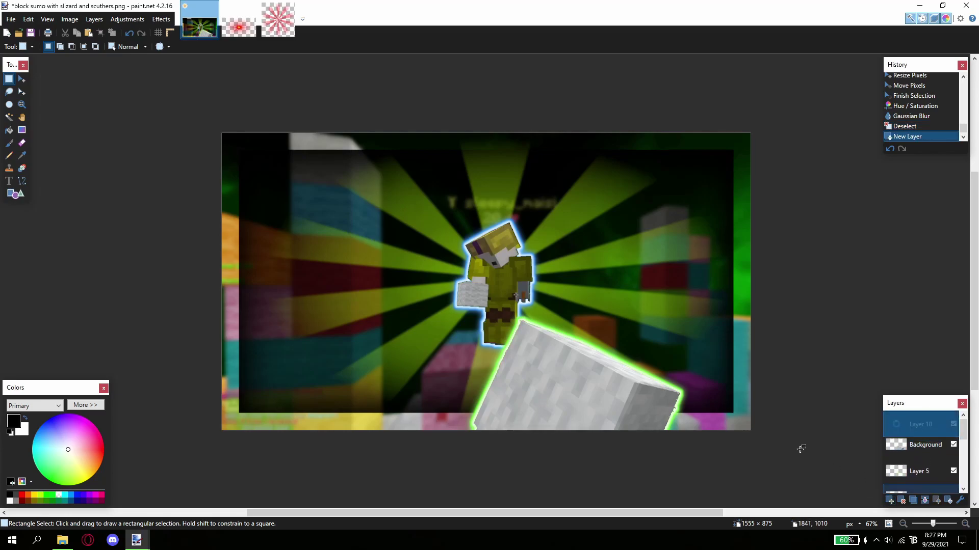
click(274, 32)
key(ctrl+w)
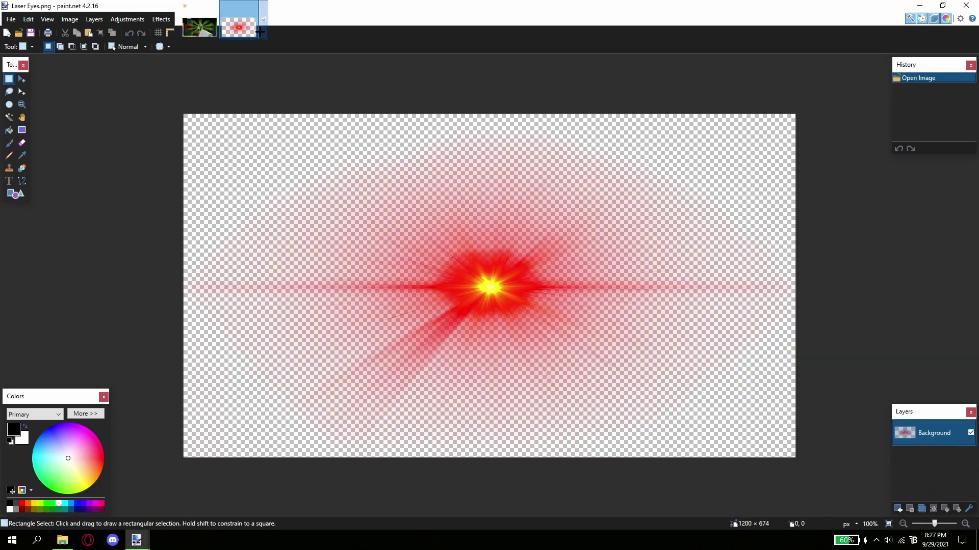
key(ctrl+w)
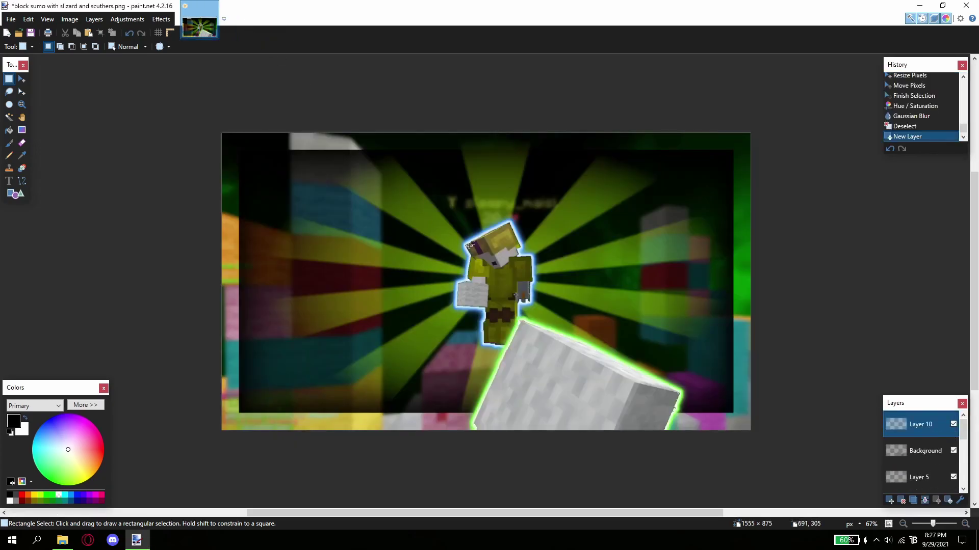
Paste the laser flare into the top layer, shrink it, rotate it about 33°, and place it over the player's eye.
key(ctrl+v)
drag(632, 363, 533, 302)
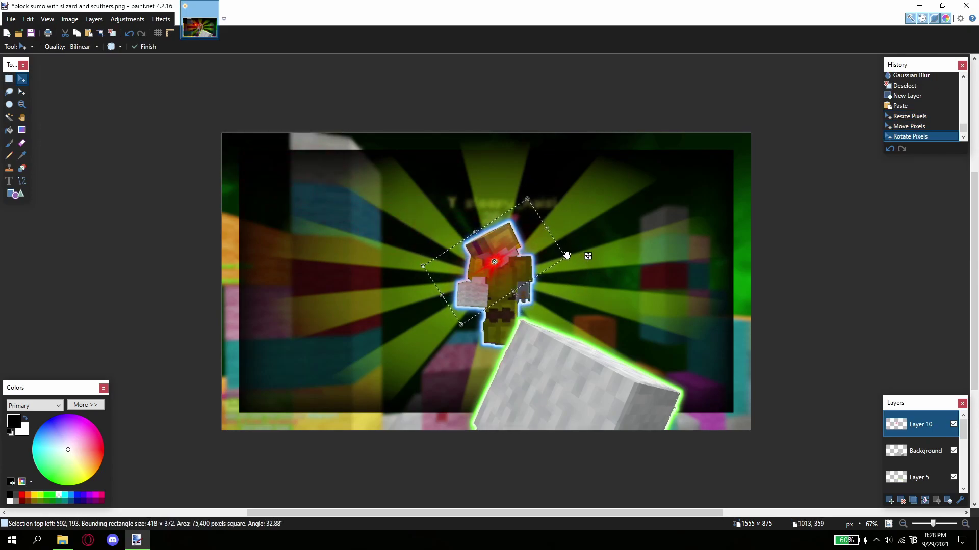
drag(562, 256, 523, 260)
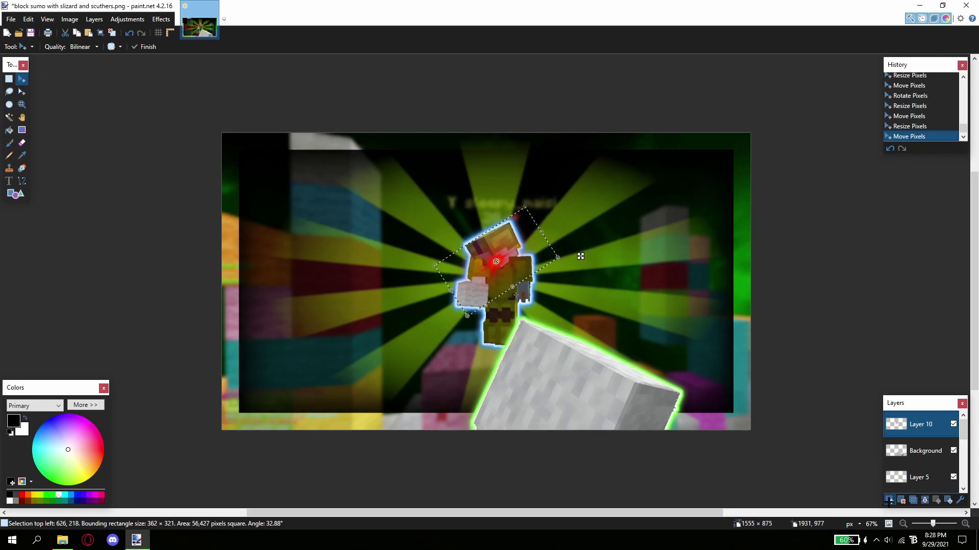
click(890, 500)
key(ctrl+v)
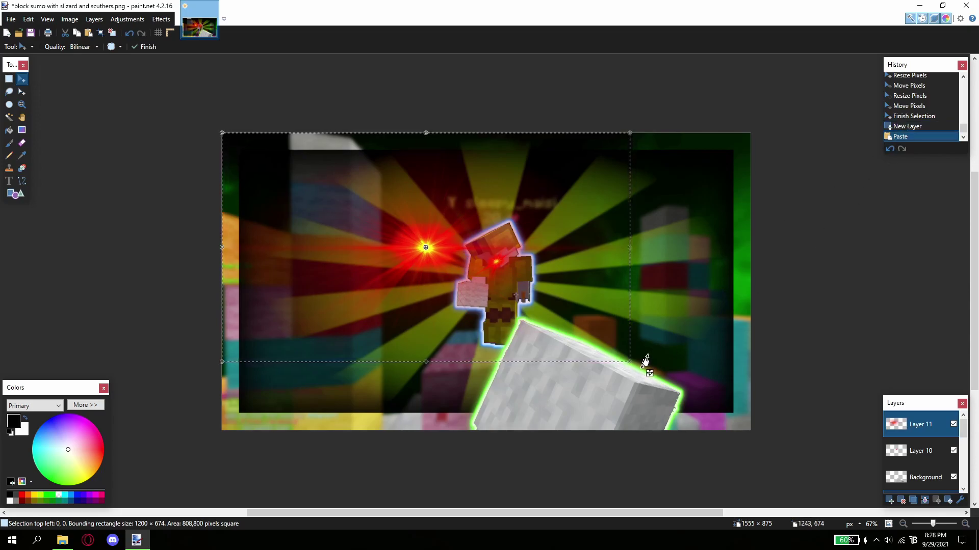
click(912, 117)
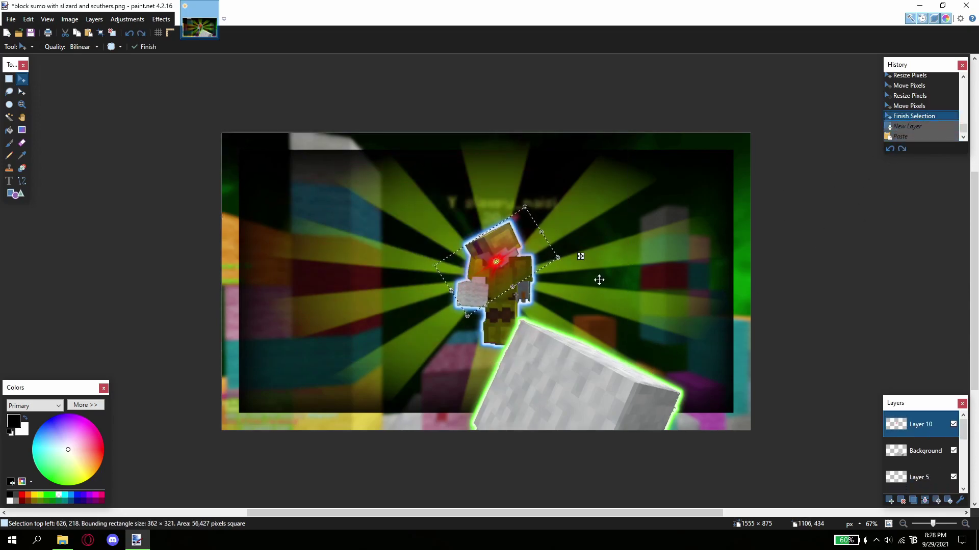
Paste a copy of the shrunken laser flare into a new top layer and move it over the player's other eye.
key(ctrl+y)
key(ctrl+y)
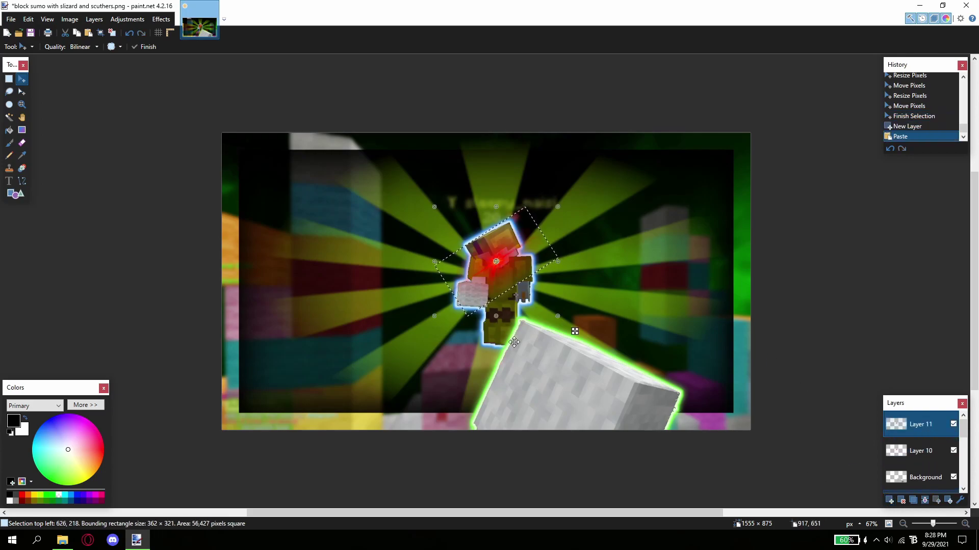
drag(574, 331, 482, 311)
Rotate the second laser flare and shrink it to about 288 × 256 pixels, align it with the other eye, and clear the selection.
scroll(484, 311, up, 3)
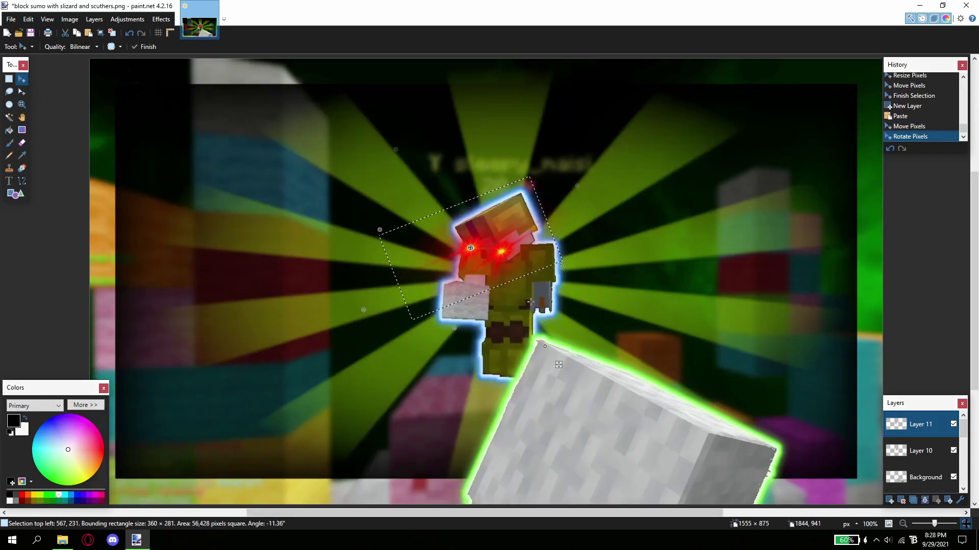
scroll(599, 131, up, 2)
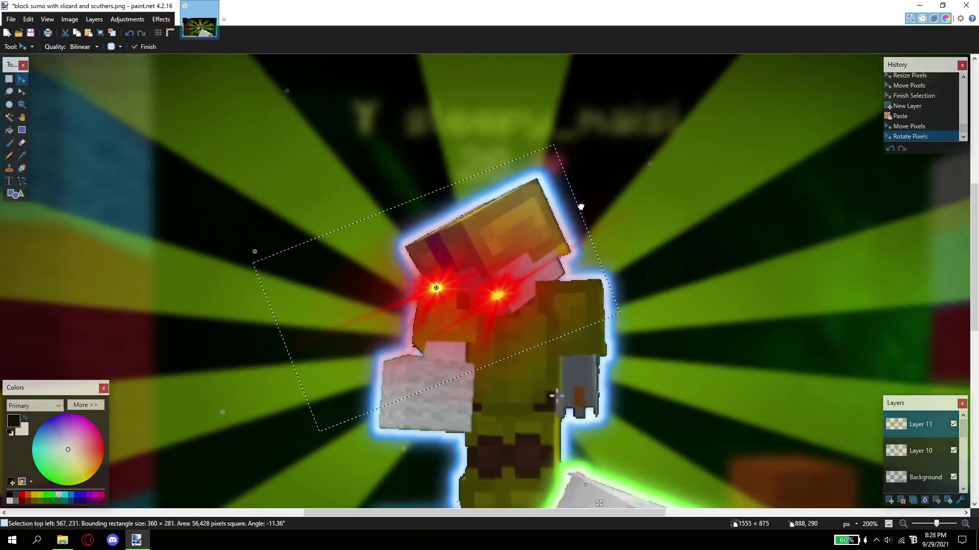
drag(316, 124, 312, 171)
drag(626, 457, 553, 393)
drag(472, 342, 514, 377)
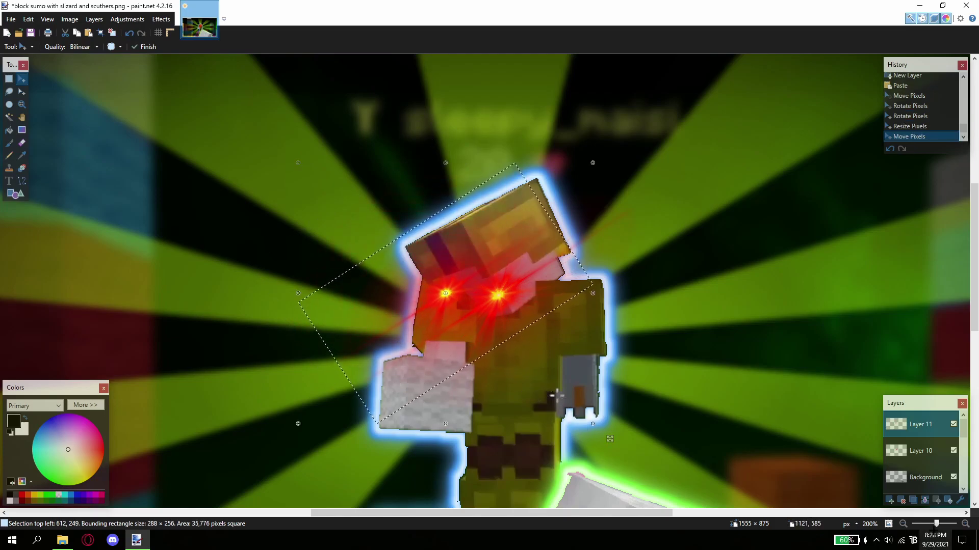
scroll(553, 396, down, 6)
scroll(553, 396, up, 1)
click(9, 79)
click(181, 162)
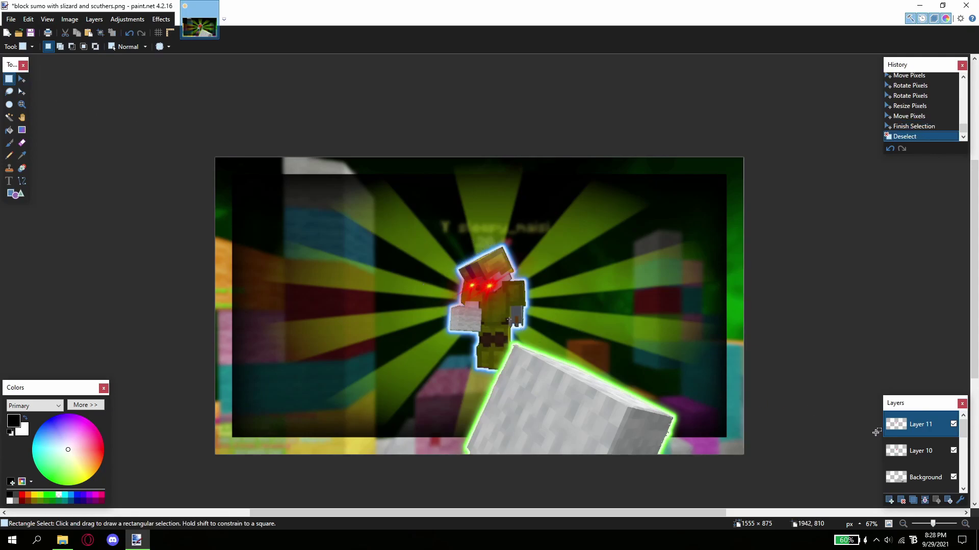
Add a new layer at the top and set up the Text tool with the Minecraft font at size 192.
key(ctrl+shift+n)
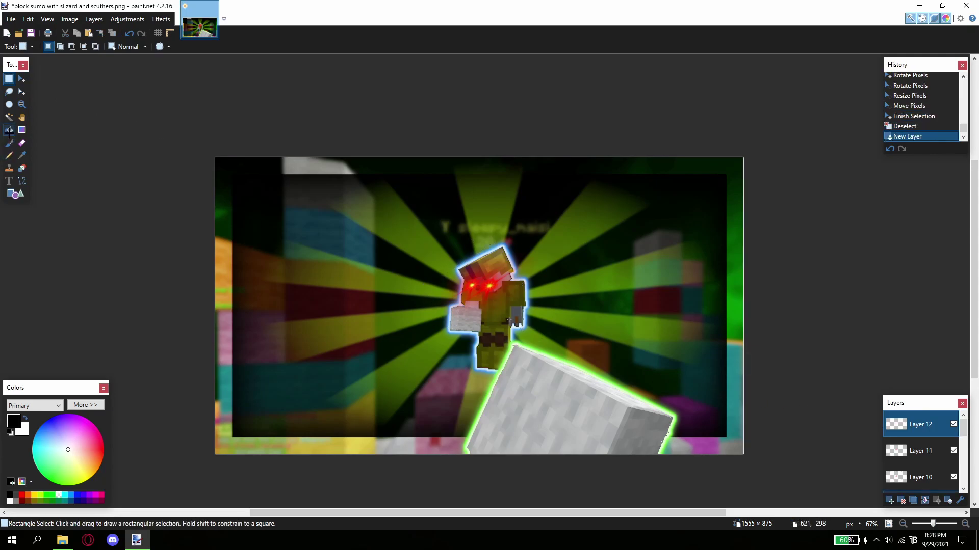
click(8, 180)
click(127, 46)
key(m)
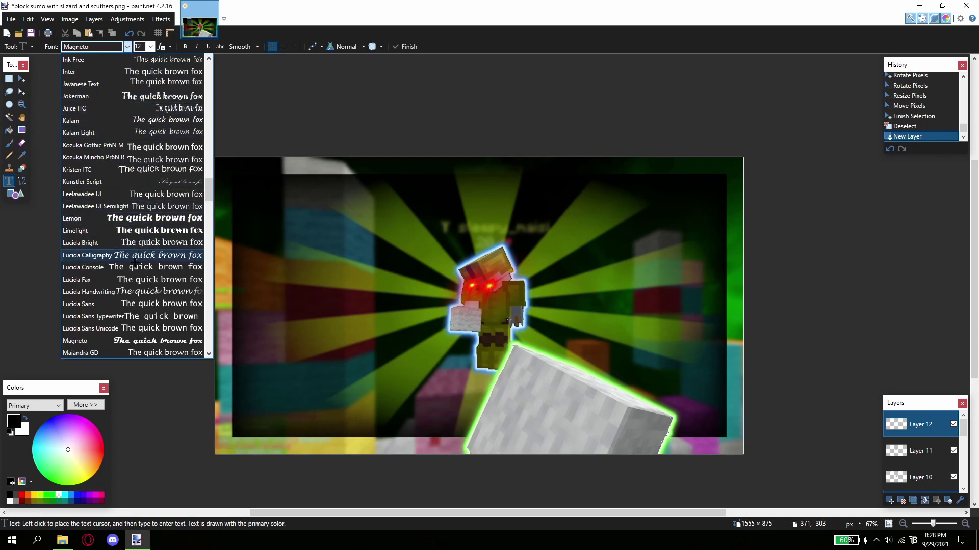
scroll(153, 244, down, 3)
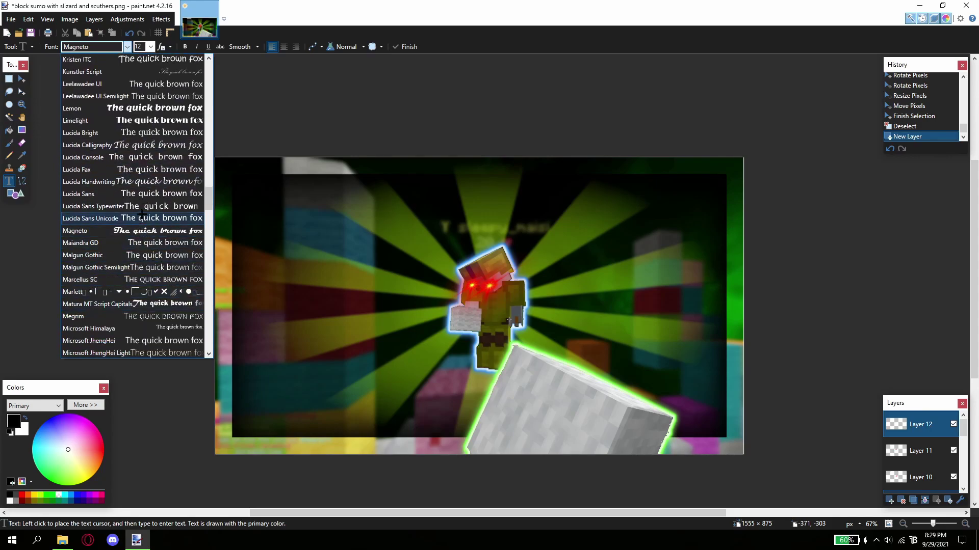
scroll(168, 171, down, 3)
scroll(167, 255, down, 3)
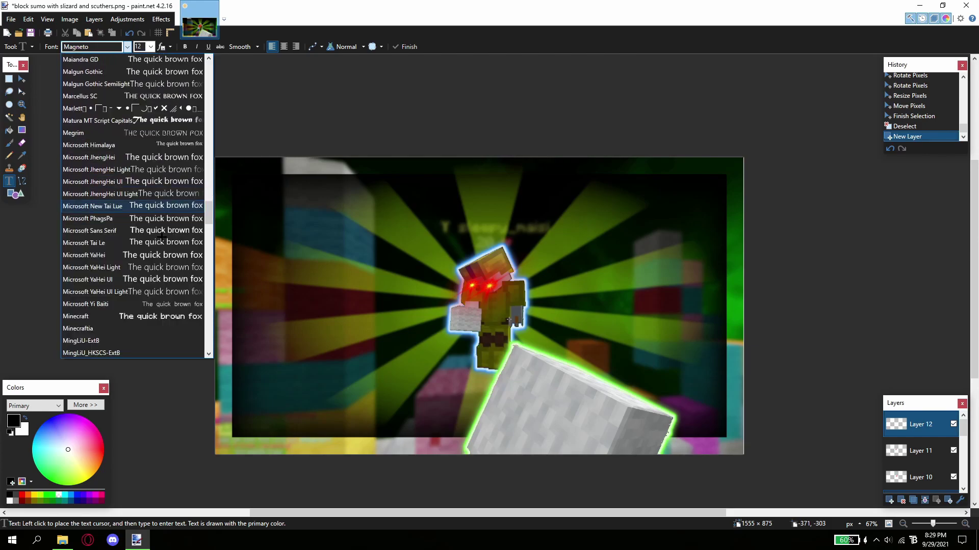
click(197, 289)
click(150, 47)
click(144, 210)
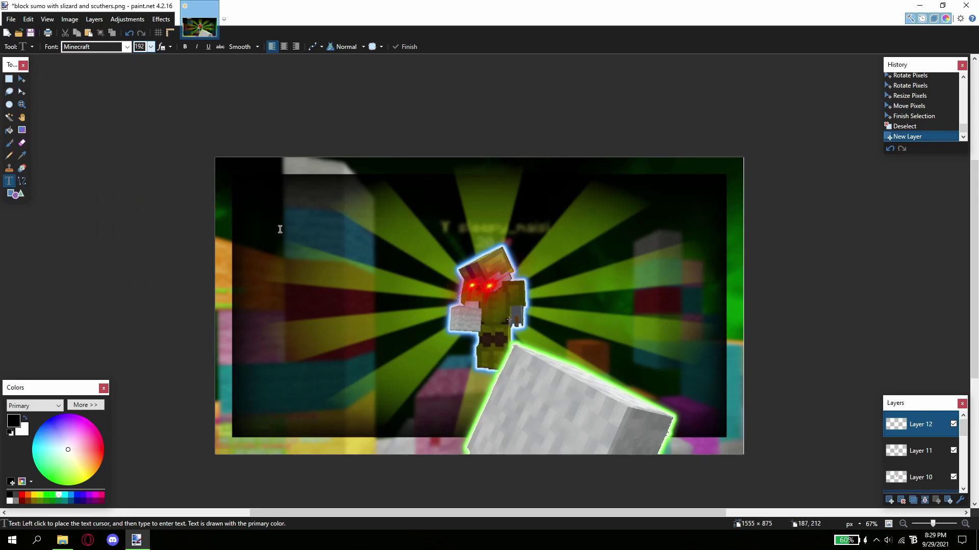
Add the text LOL in white to the left of the player on the new layer.
click(272, 247)
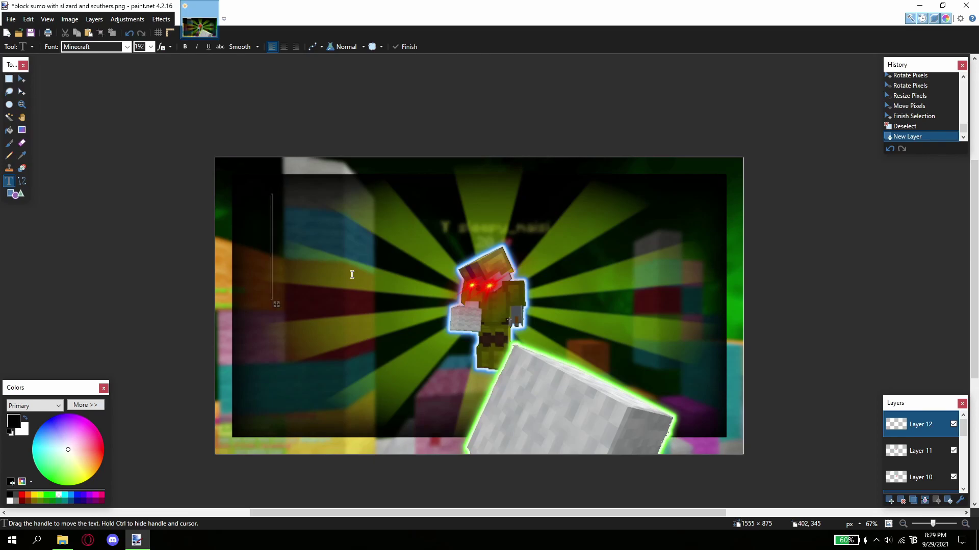
text(lol)
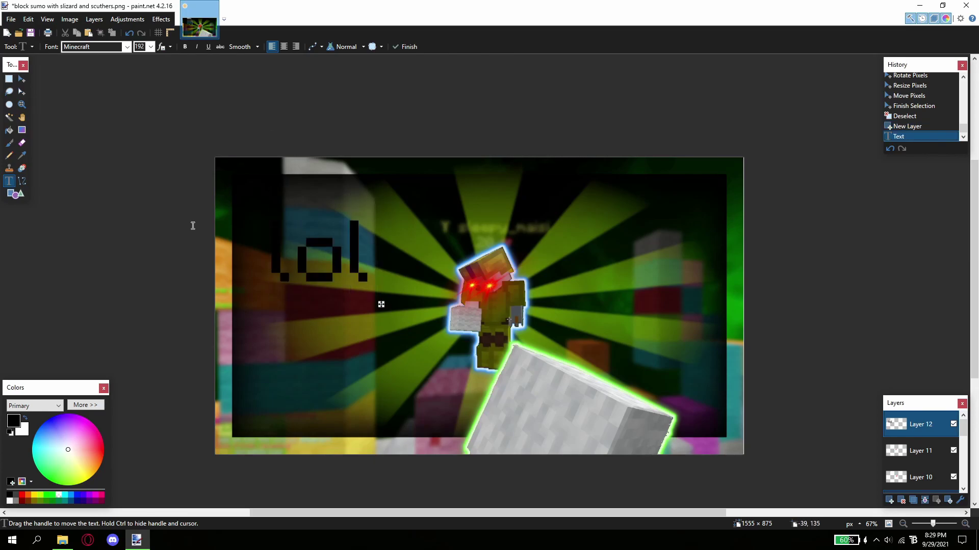
click(7, 502)
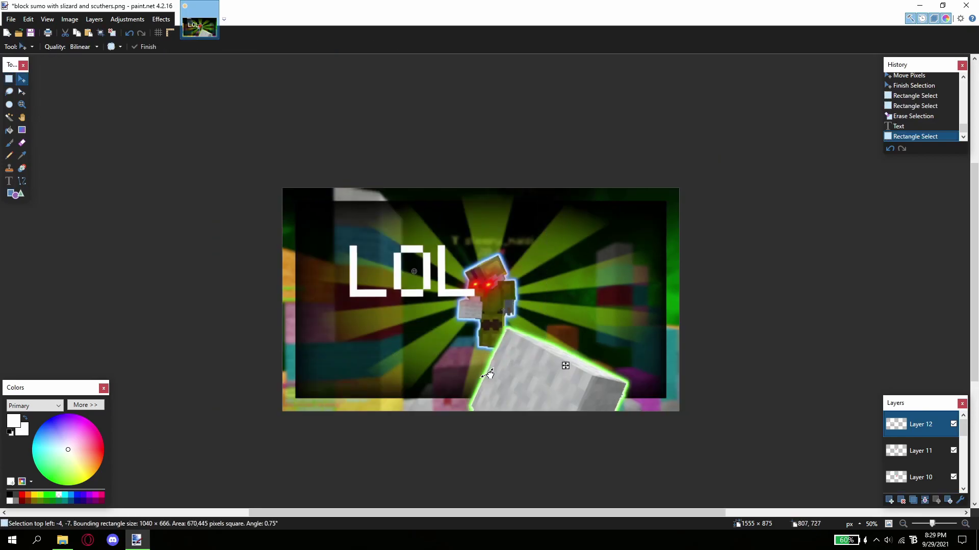
Rotate the LOL text counterclockwise so it slants upward, move it to the thumbnail's upper-left area, and clear the selection.
drag(485, 372, 556, 357)
drag(511, 311, 477, 282)
key(s)
key(ctrl+d)
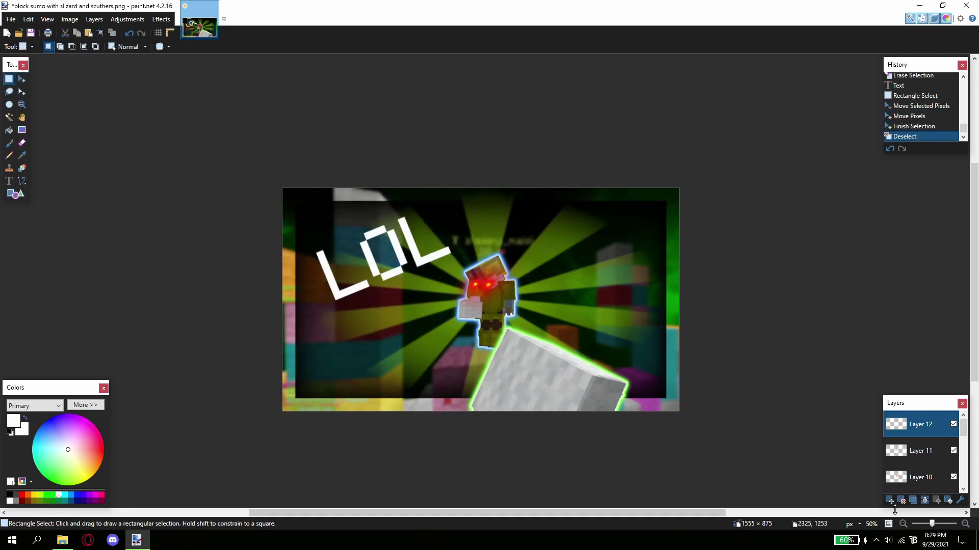
scroll(480, 300, up, 7)
scroll(481, 300, down, 7)
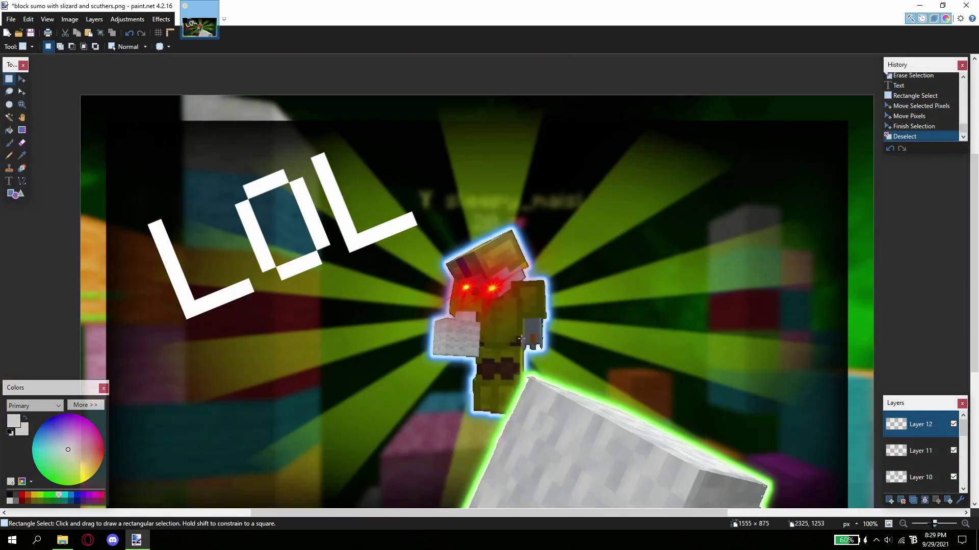
scroll(481, 299, down, 2)
scroll(481, 300, up, 1)
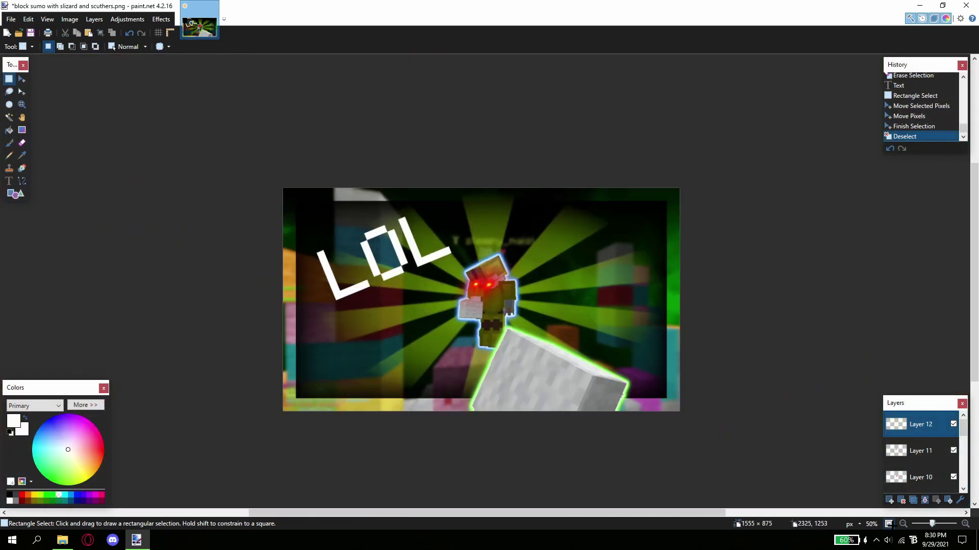
scroll(481, 300, up, 2)
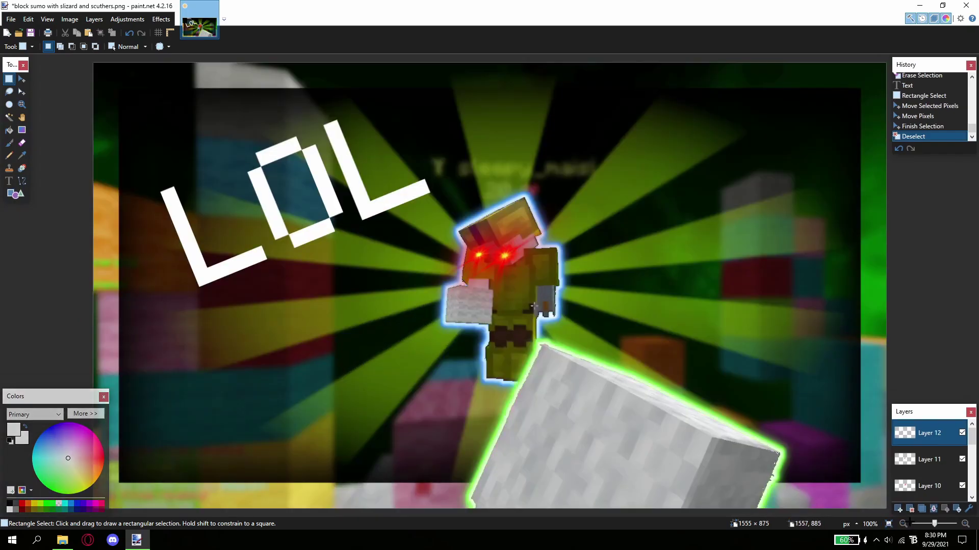
scroll(481, 300, down, 2)
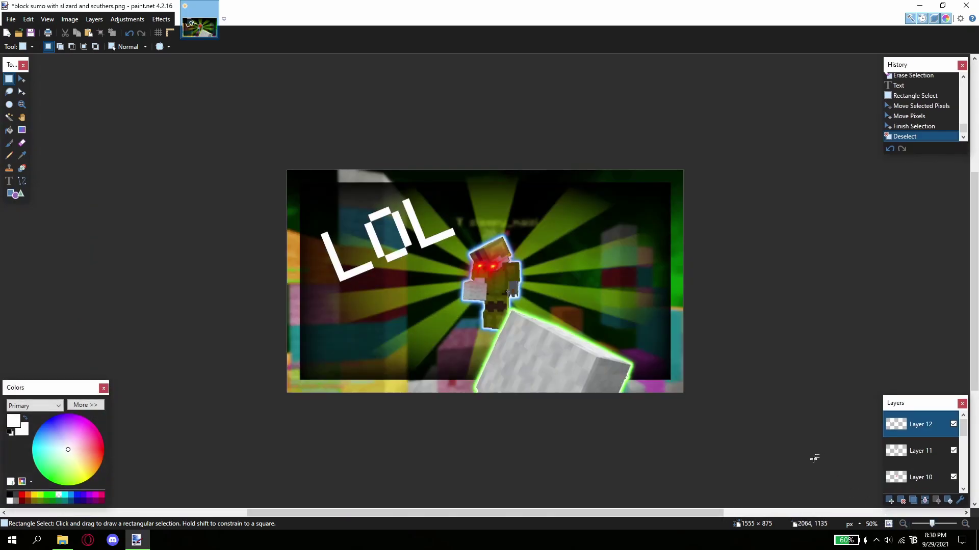
Flatten all layers of the thumbnail and save it as a 32-bit PNG.
key(ctrl+shift+f)
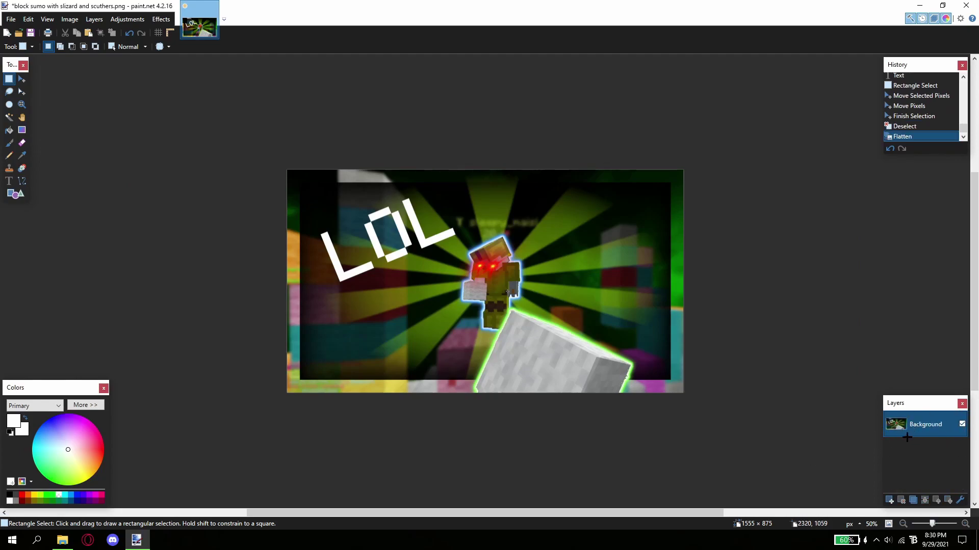
key(ctrl+s)
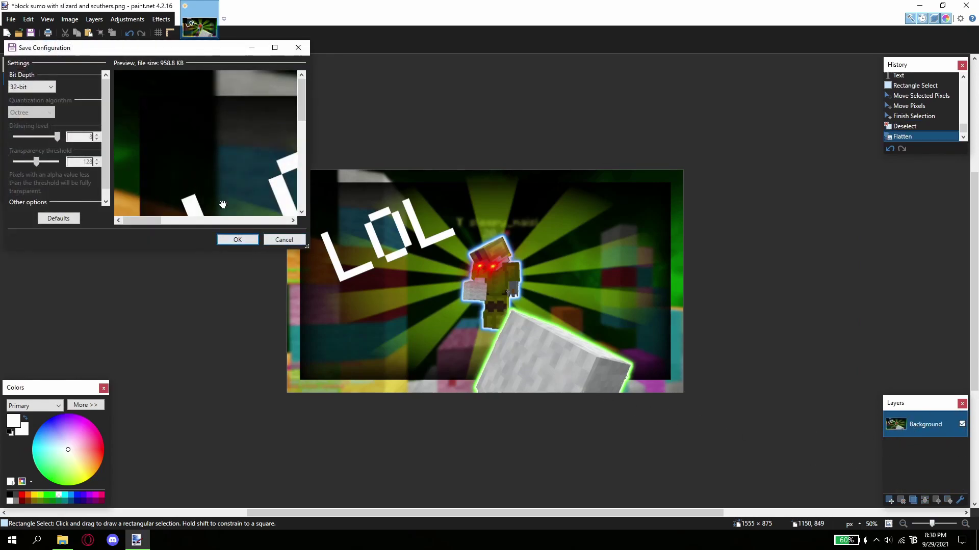
click(255, 239)
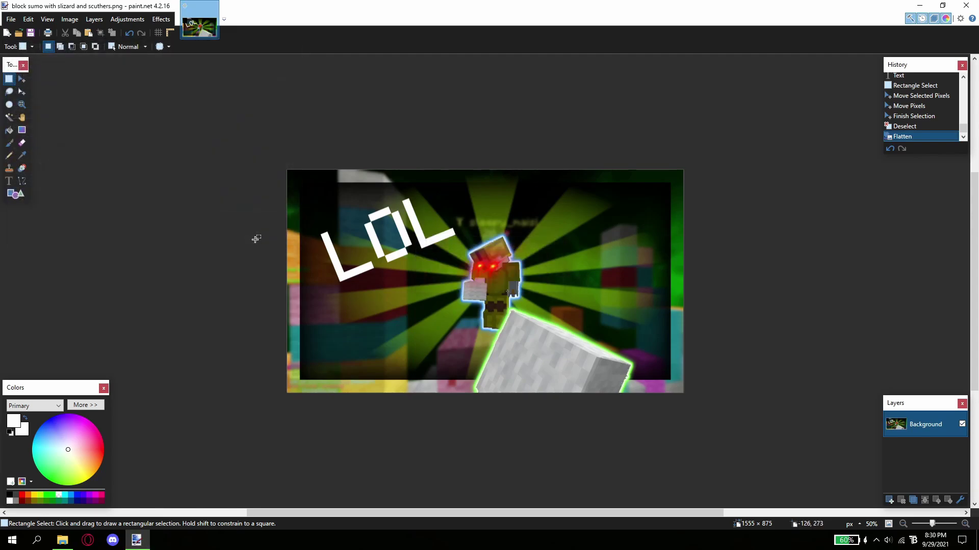